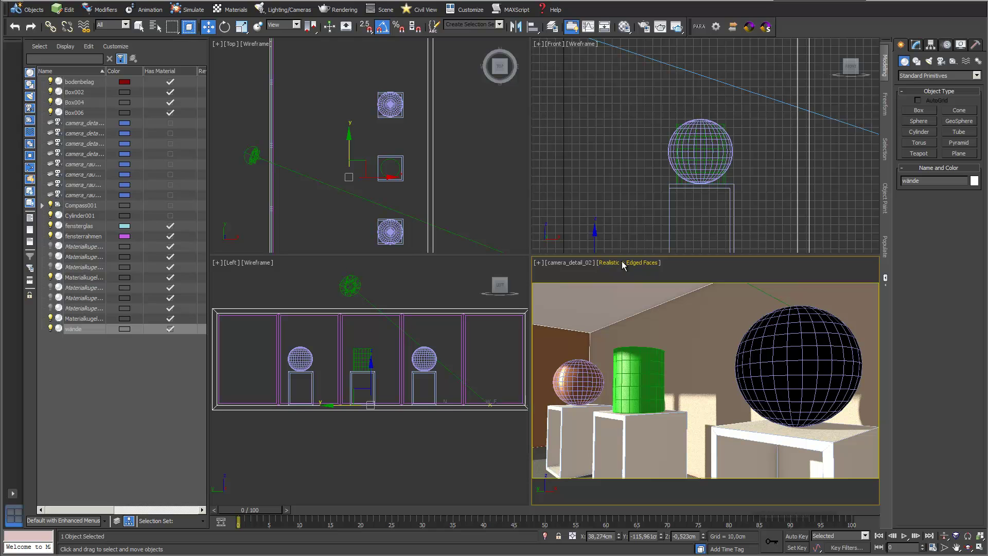
Look through the render presets and the preset loading dialog in the render setup, and close them without loading anything.
click(644, 26)
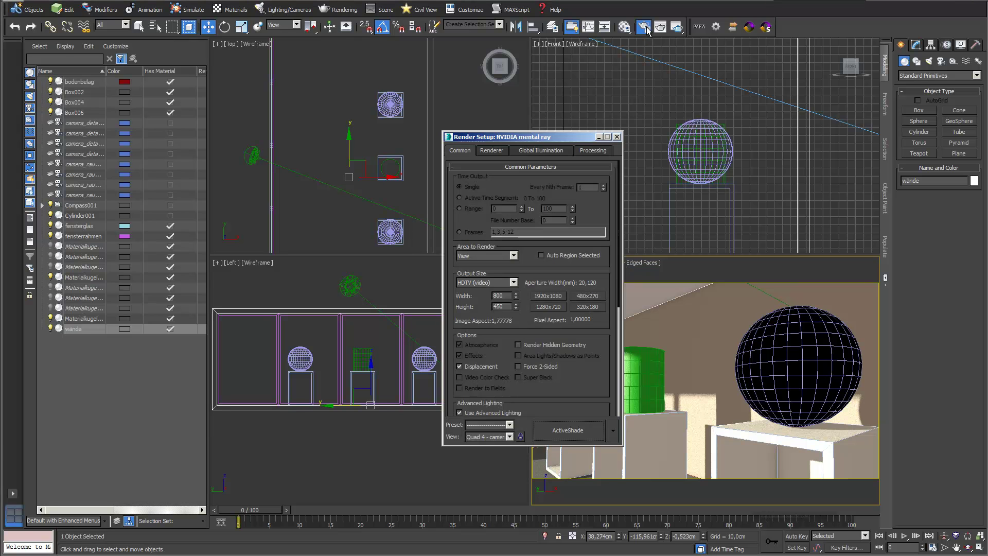
click(509, 425)
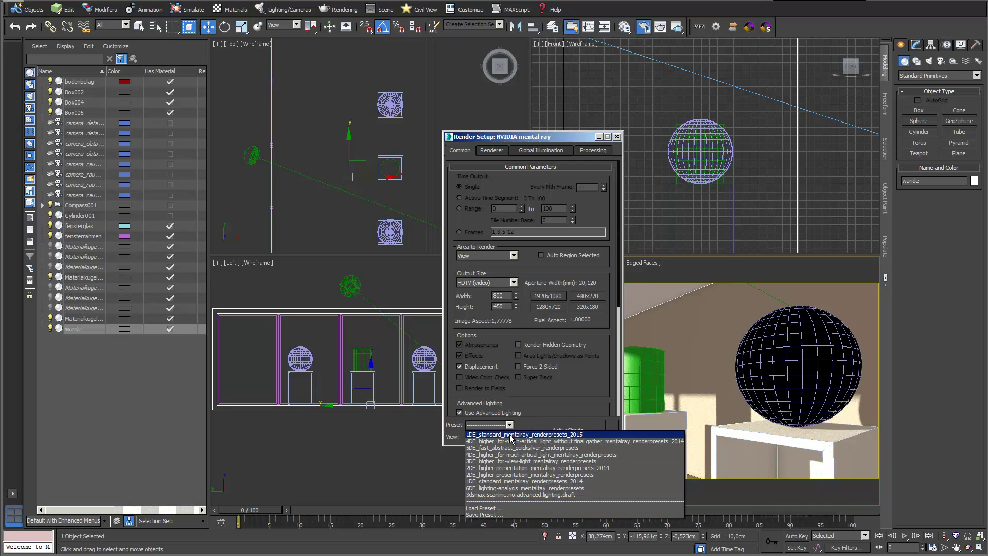
click(502, 508)
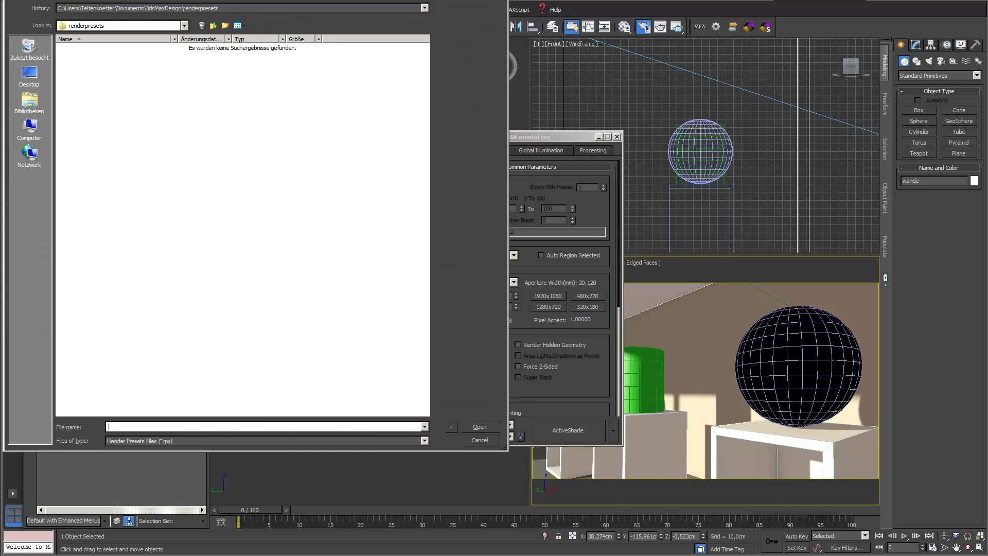
click(479, 440)
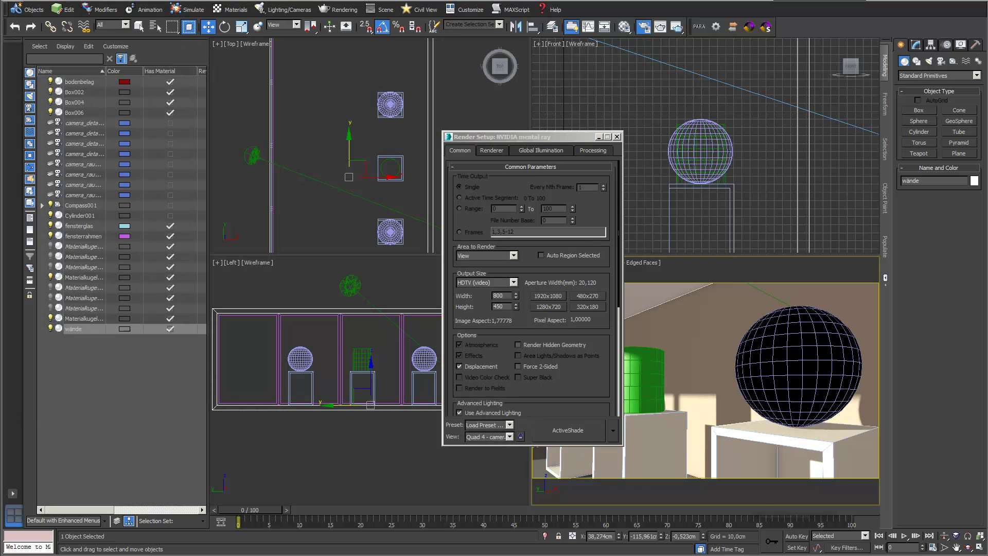
key(F10)
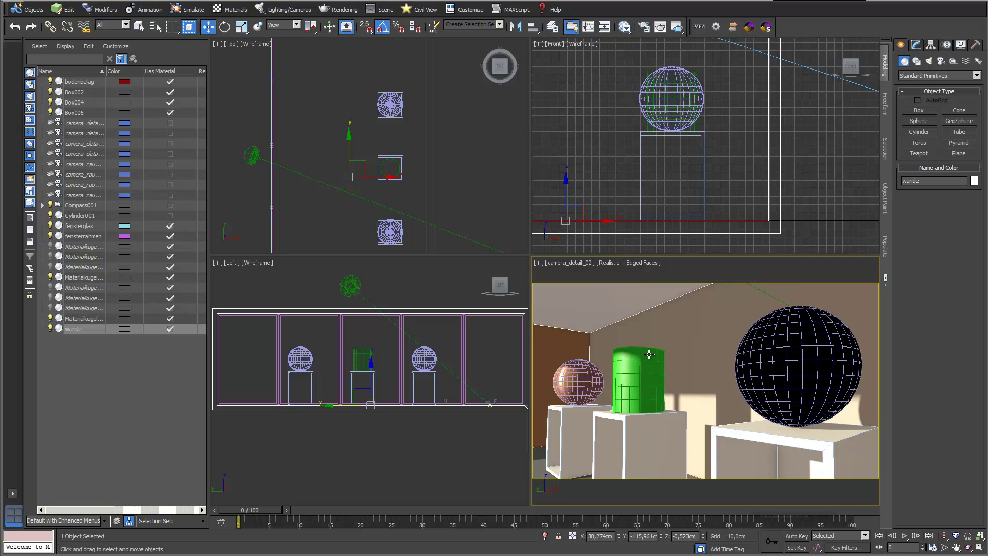
Open the Slate Material Editor, switch it to the Compact Material Editor and place its window beside the camera view.
click(347, 29)
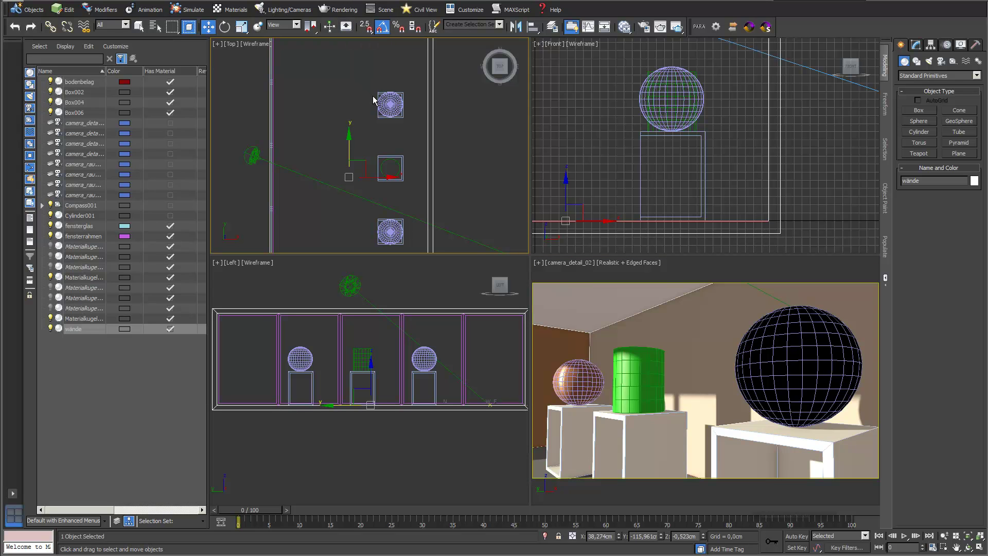
key(m)
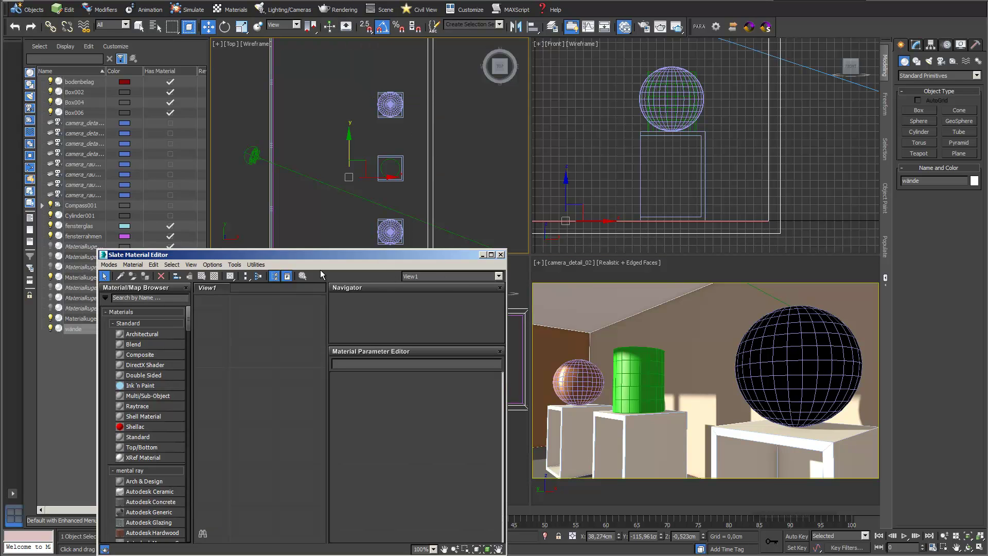
drag(311, 256, 375, 131)
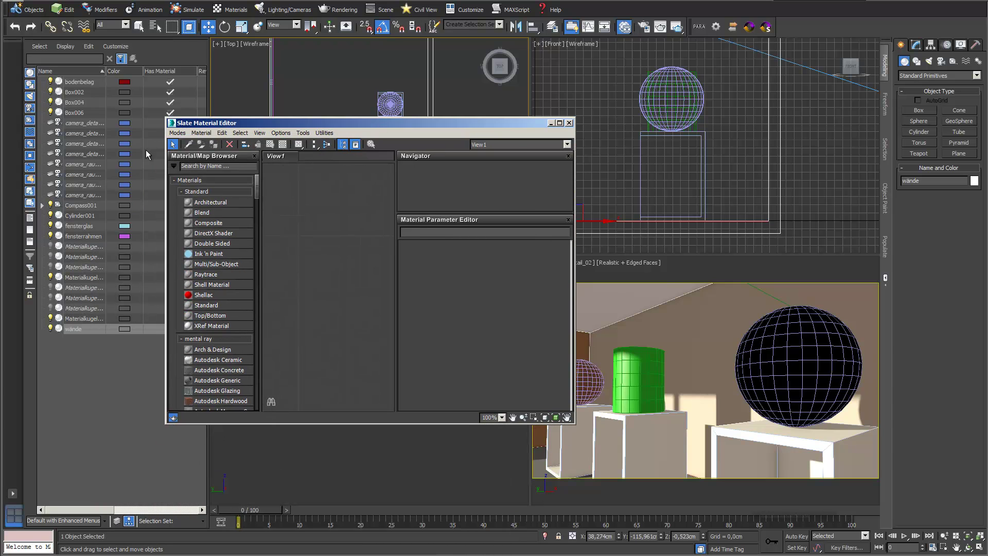
click(176, 133)
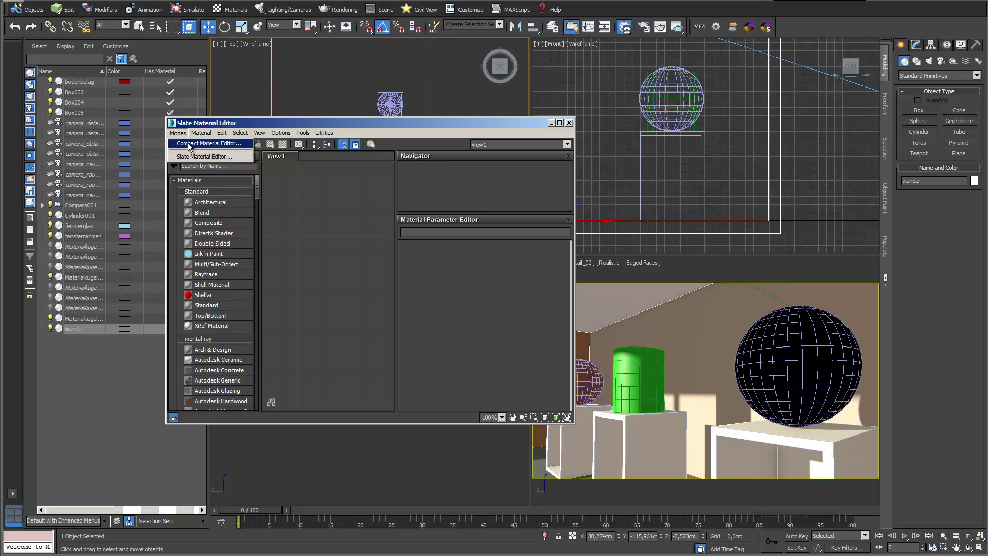
click(190, 144)
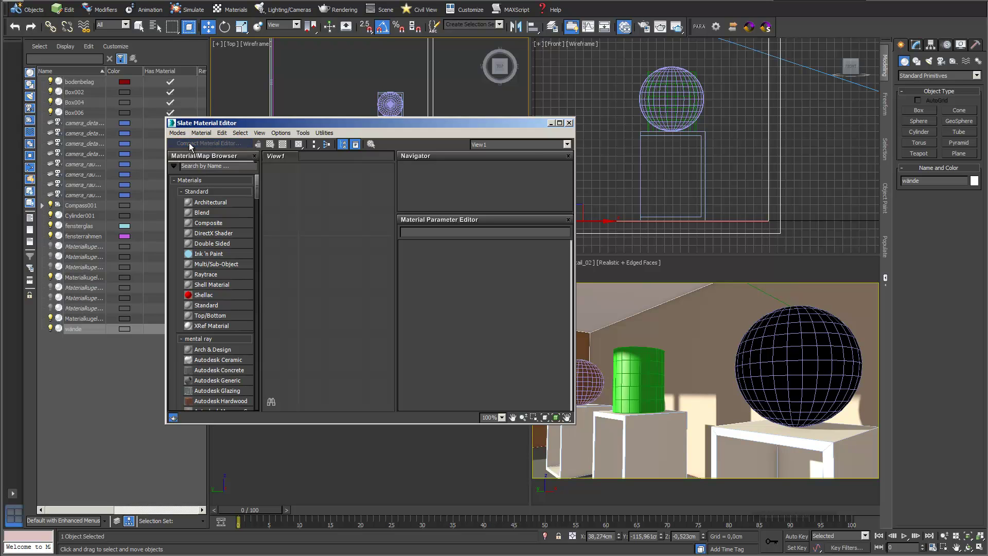
drag(222, 102, 360, 88)
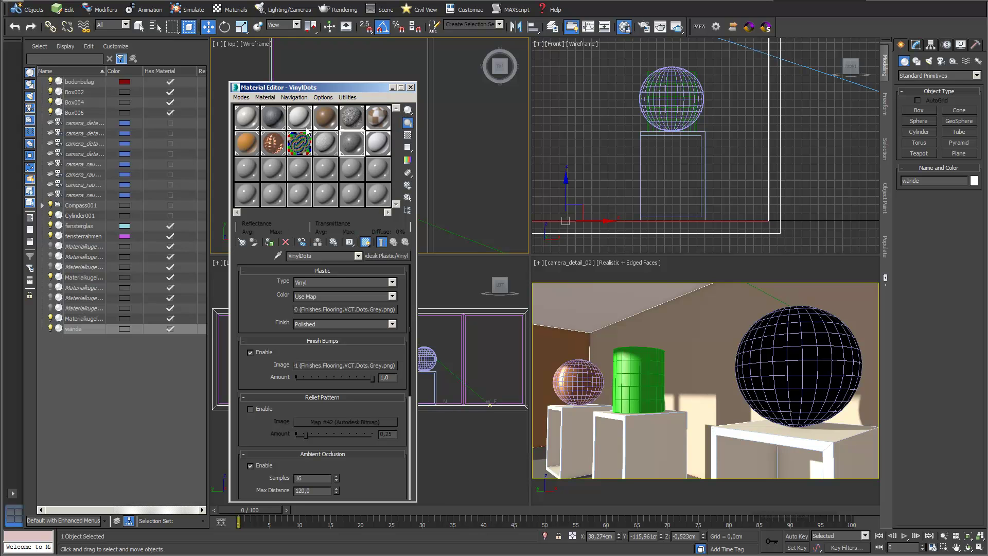
drag(347, 84, 321, 65)
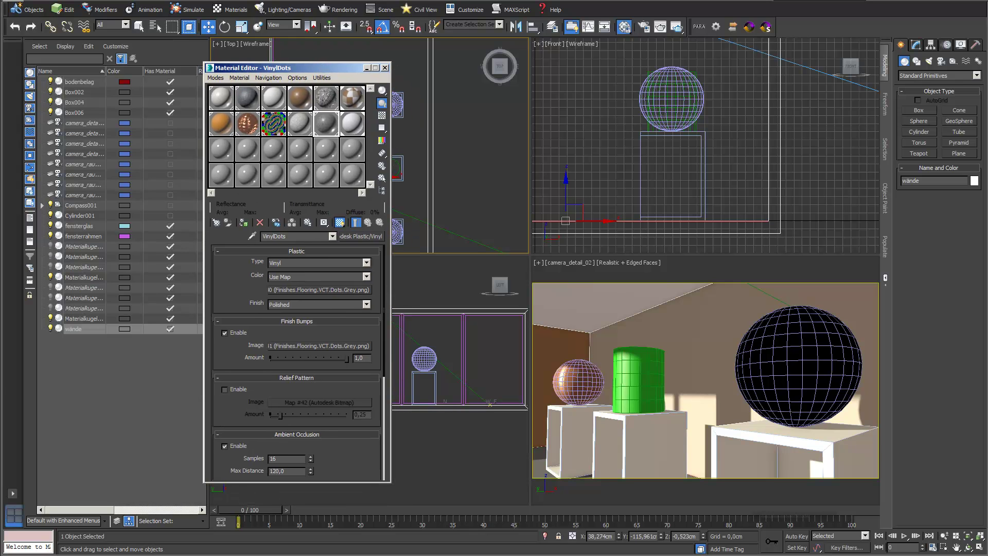
Cycle the material editor's sample slots through the 3x2 and 5x3 layouts and back to 6x4.
click(705, 319)
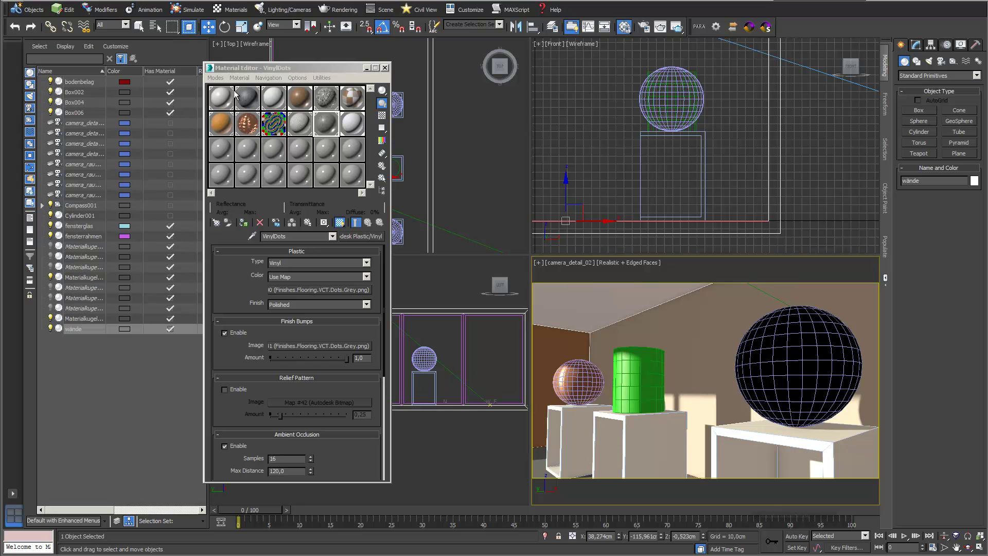
click(314, 67)
click(297, 78)
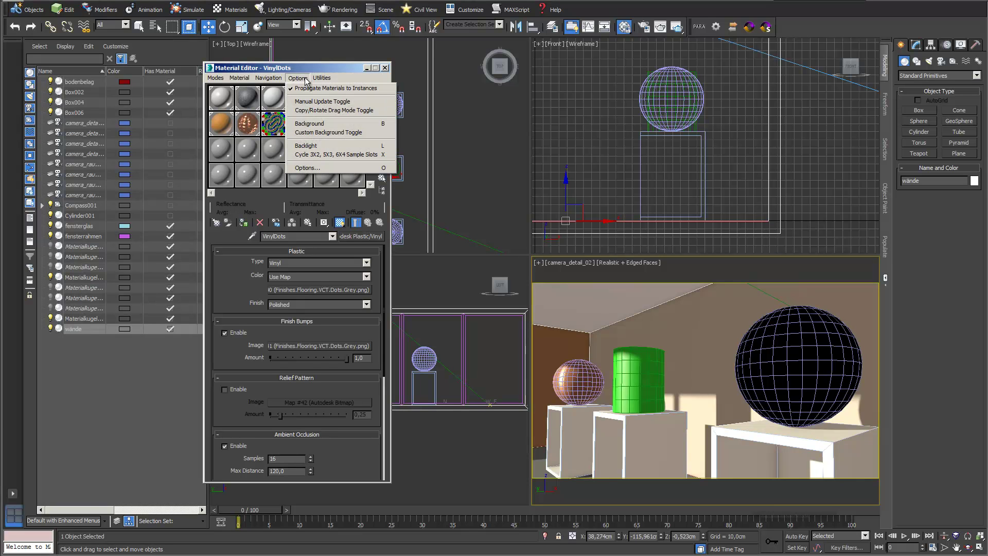
click(326, 154)
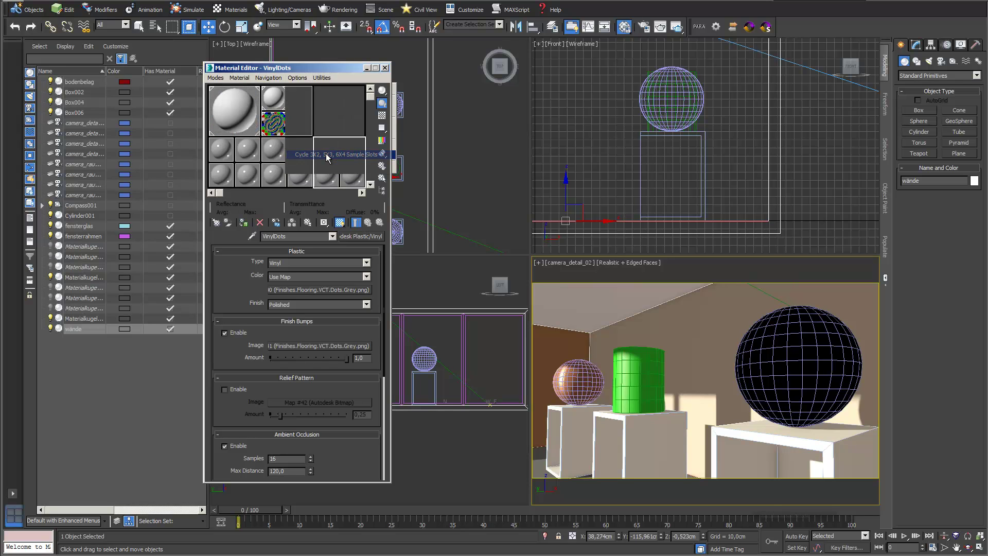
click(299, 78)
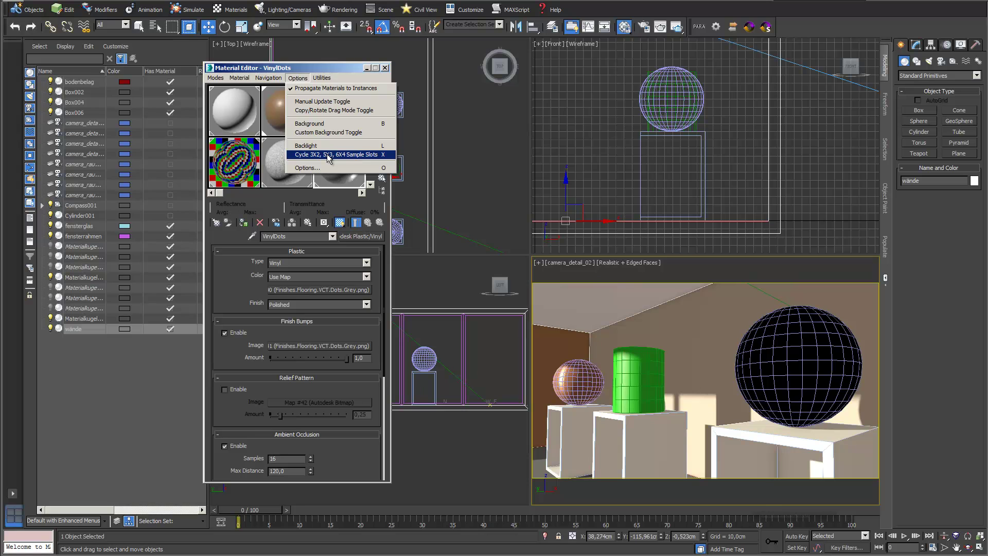
click(327, 155)
click(301, 78)
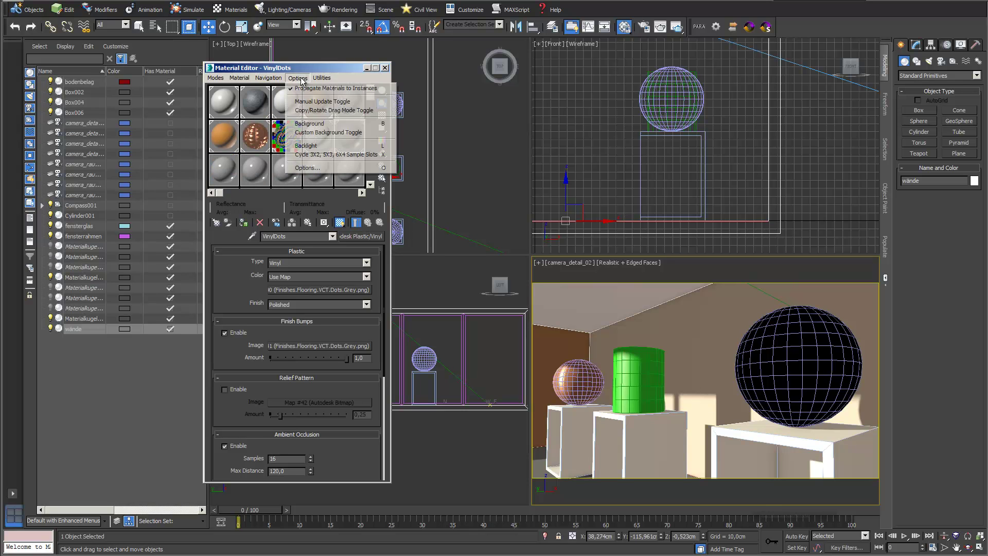
click(333, 156)
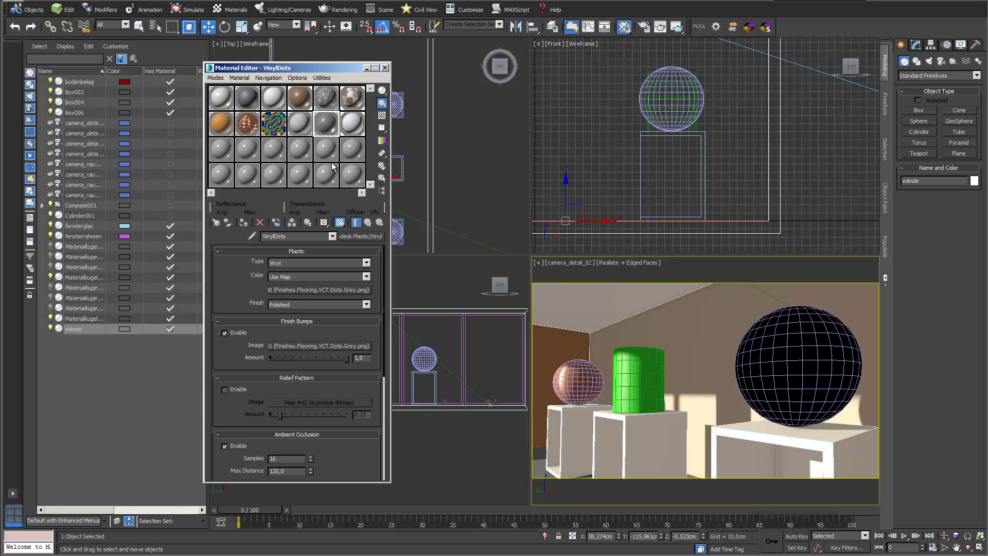
Open a magnified preview of the copper Metall material, enlarge it and place it beside the material editor.
drag(336, 72, 347, 98)
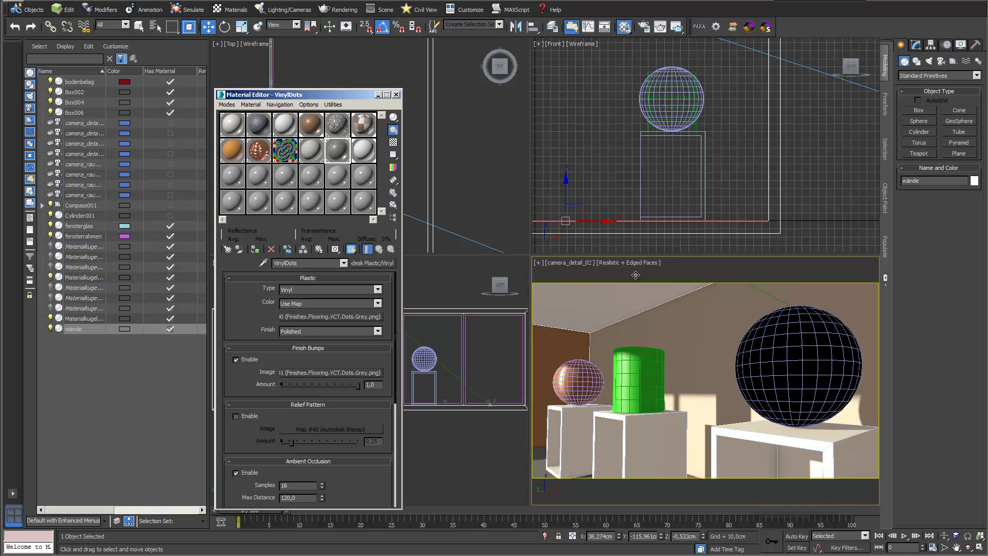
drag(334, 93, 323, 93)
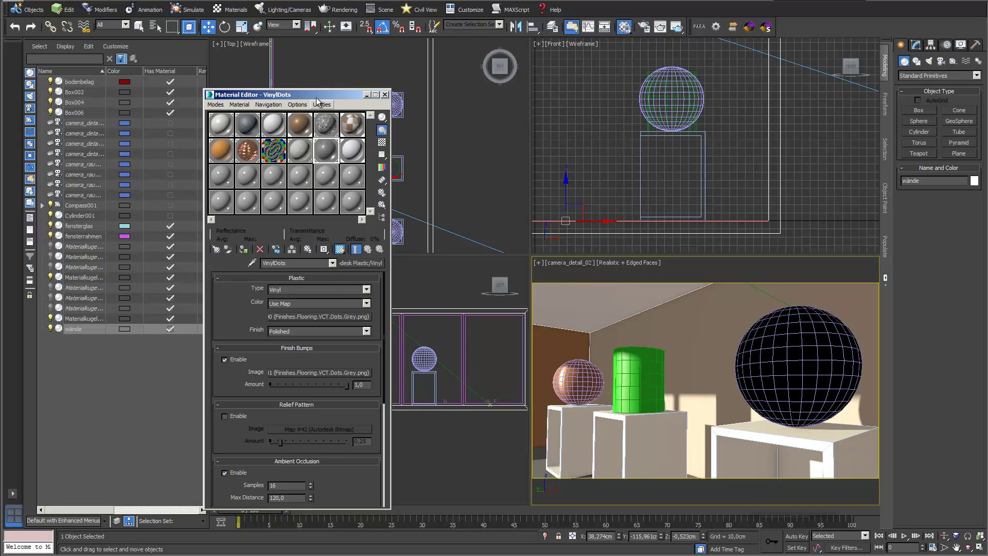
drag(328, 97, 336, 94)
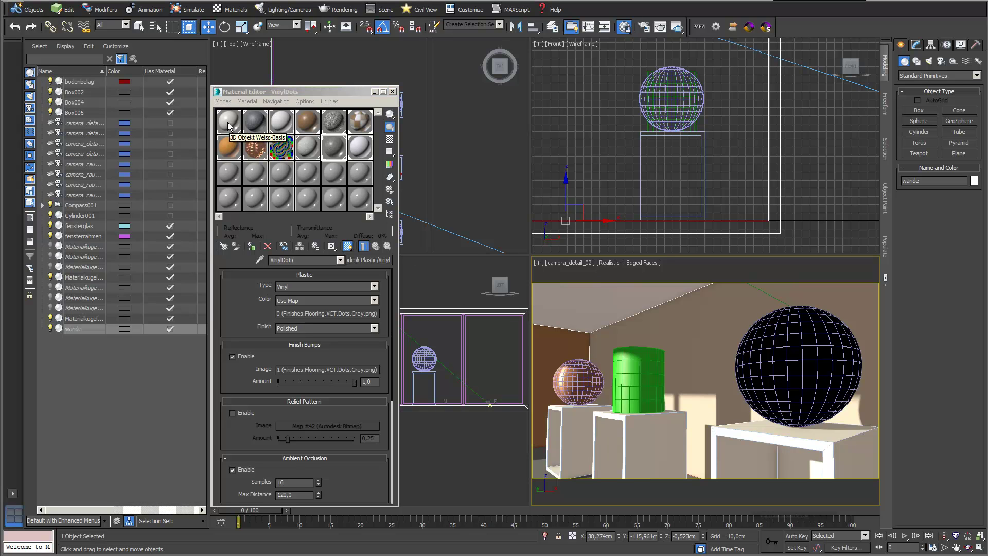
double_click(255, 150)
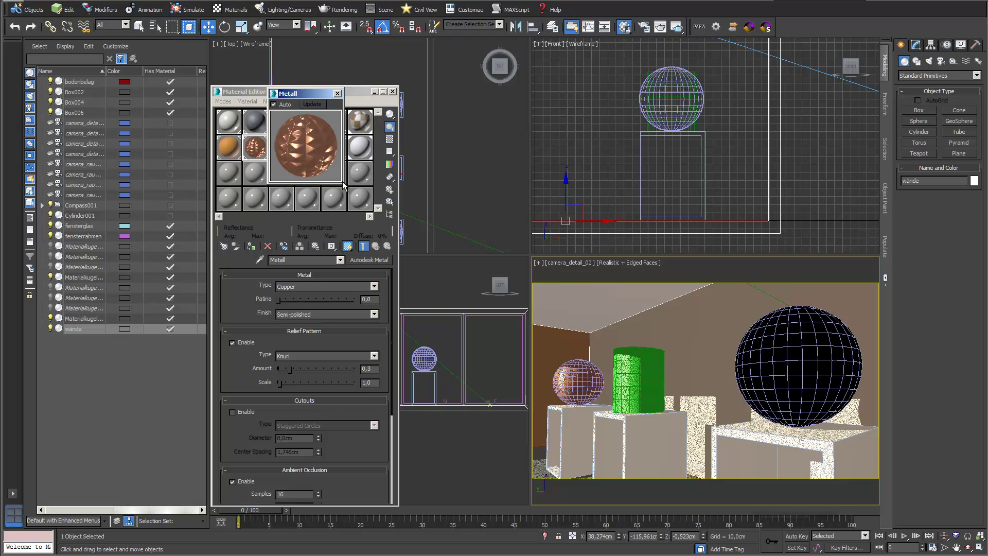
drag(340, 182, 574, 414)
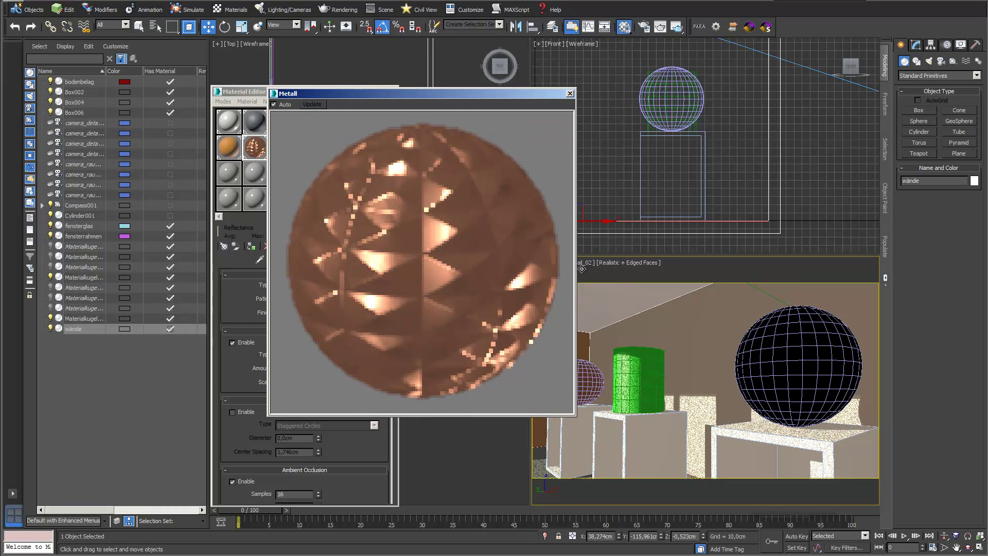
drag(409, 97, 589, 88)
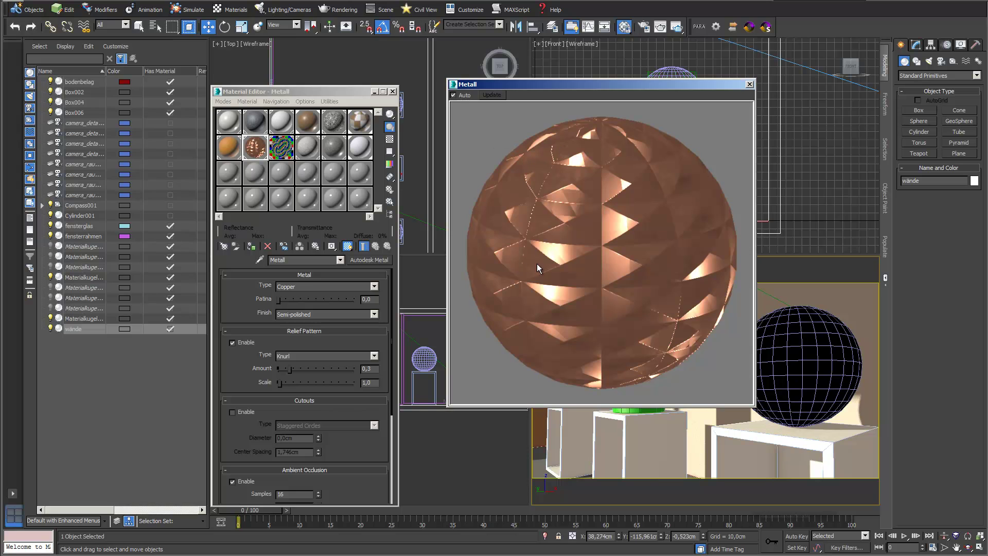
drag(346, 89, 303, 81)
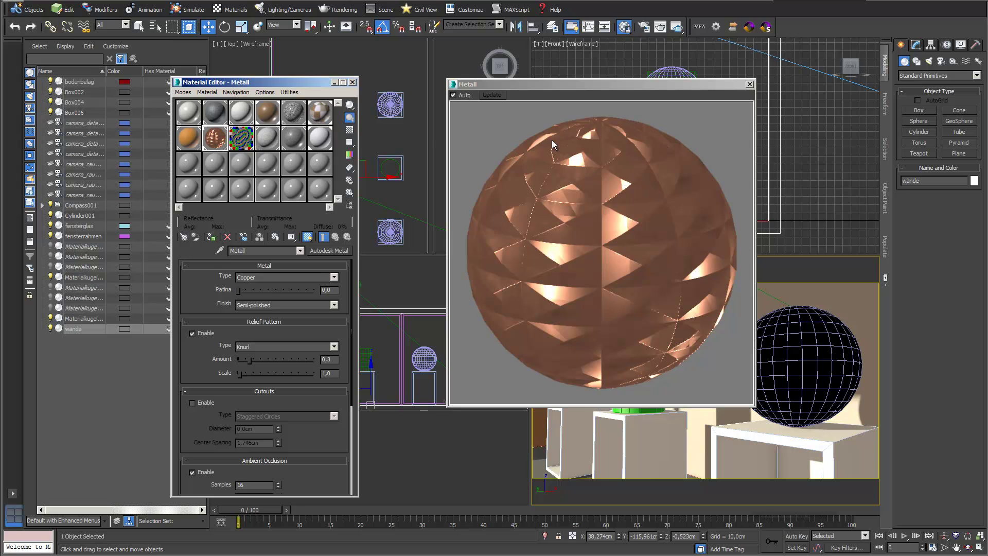
Turn on the checkered background for the Metall sample, and switch its backlight off and on again.
click(350, 130)
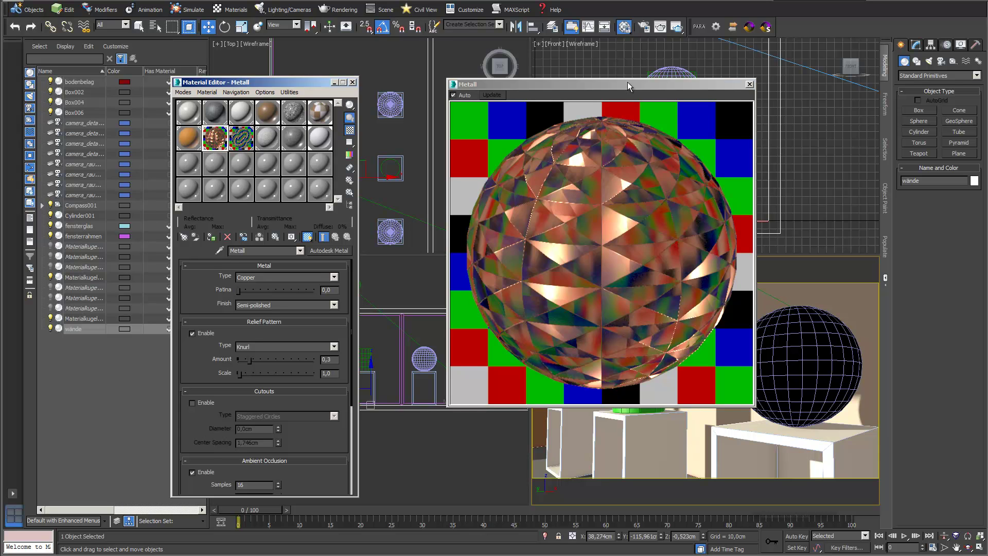
drag(627, 82, 621, 80)
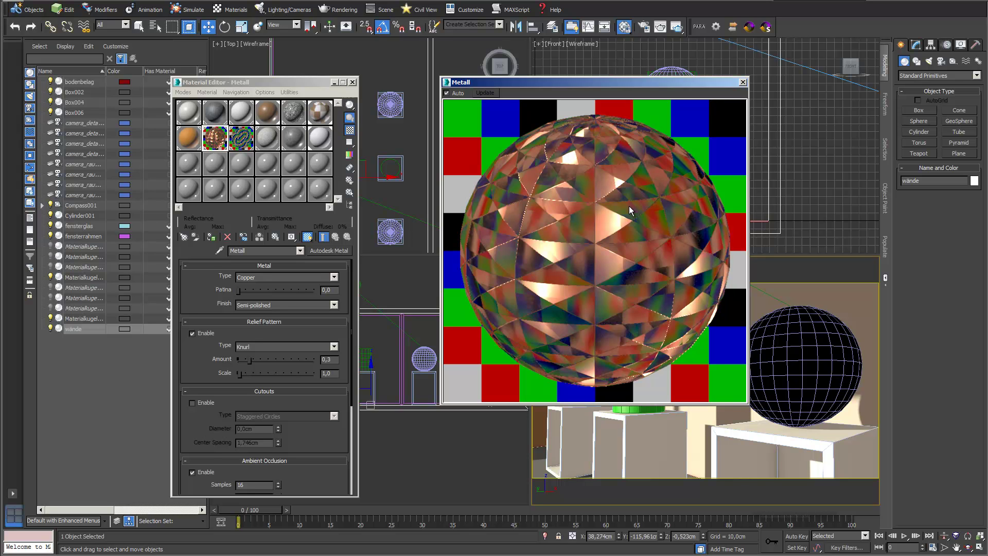
click(350, 121)
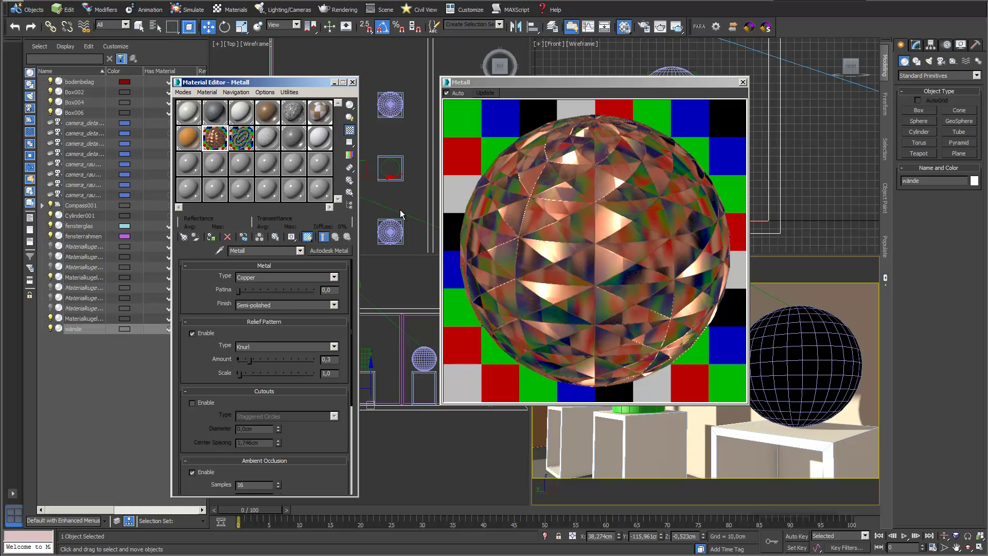
click(350, 122)
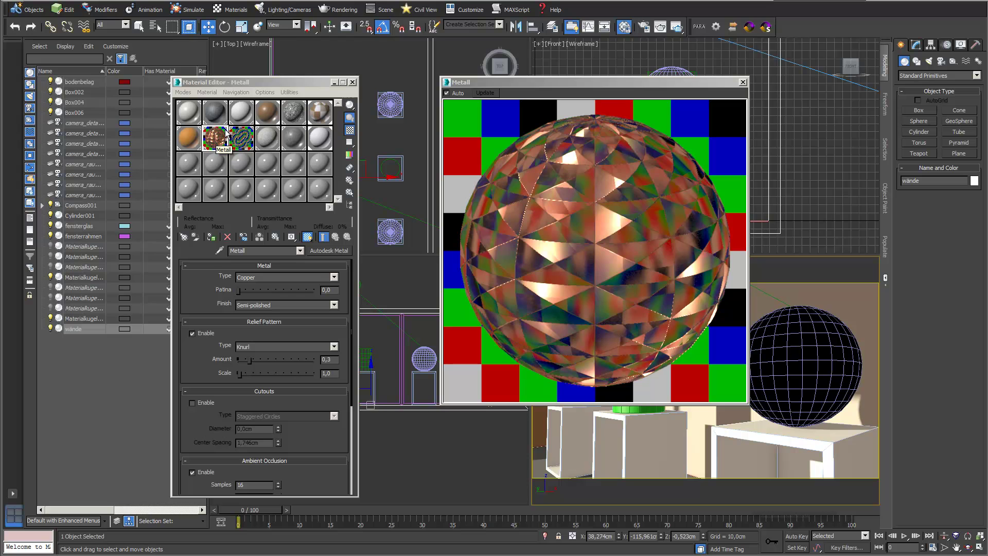
Pick the walls' Multi/Sub-Object material from the camera view into the Terrazzo sample slot.
click(270, 136)
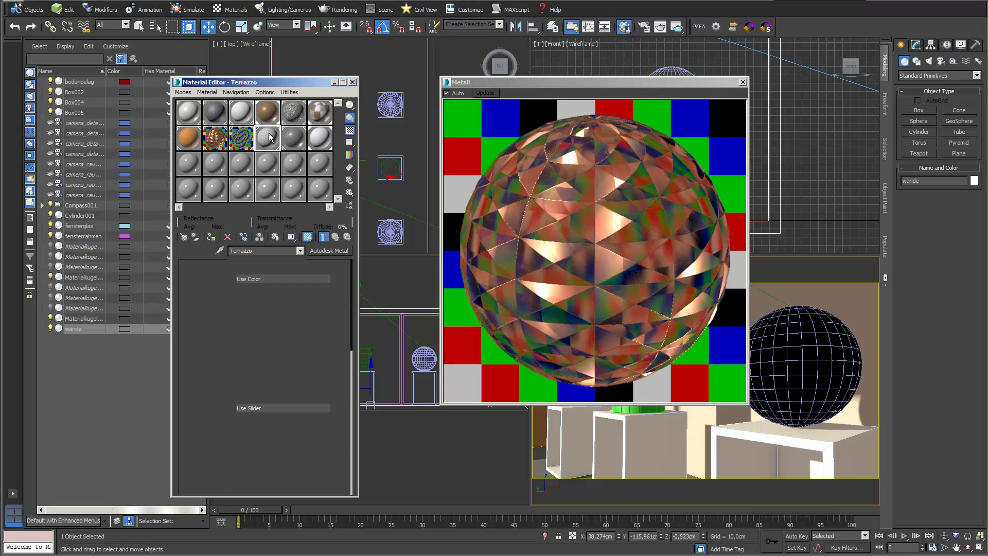
drag(592, 83, 411, 430)
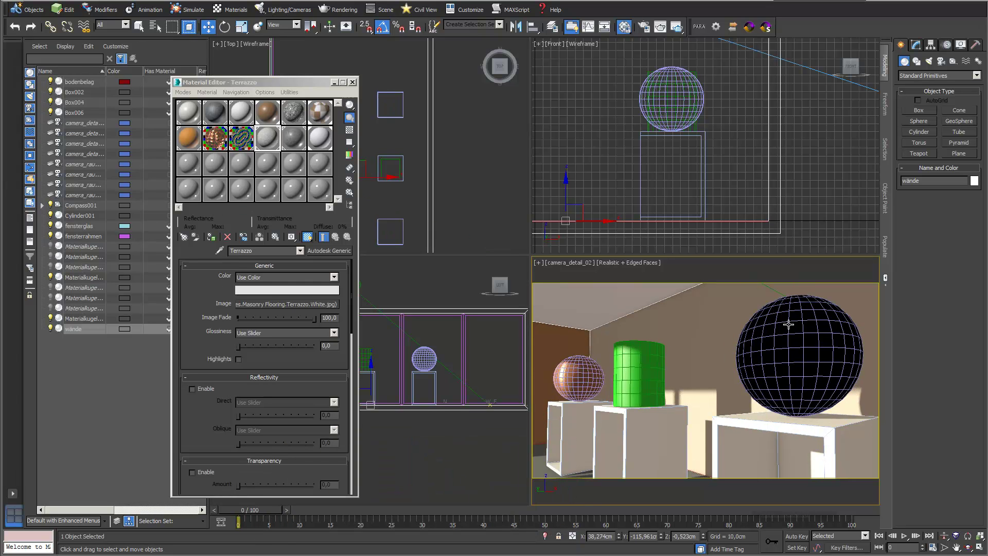
click(262, 83)
click(219, 250)
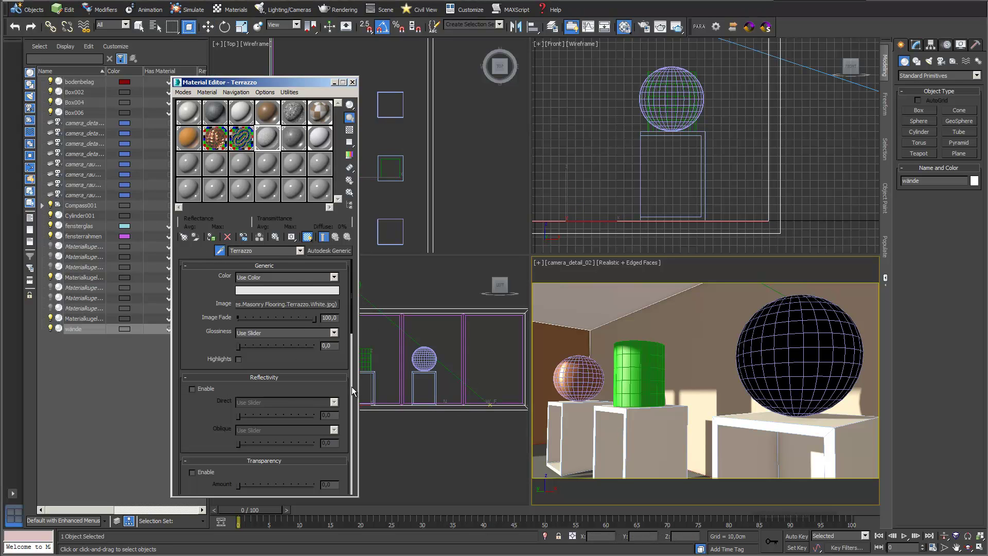
click(687, 322)
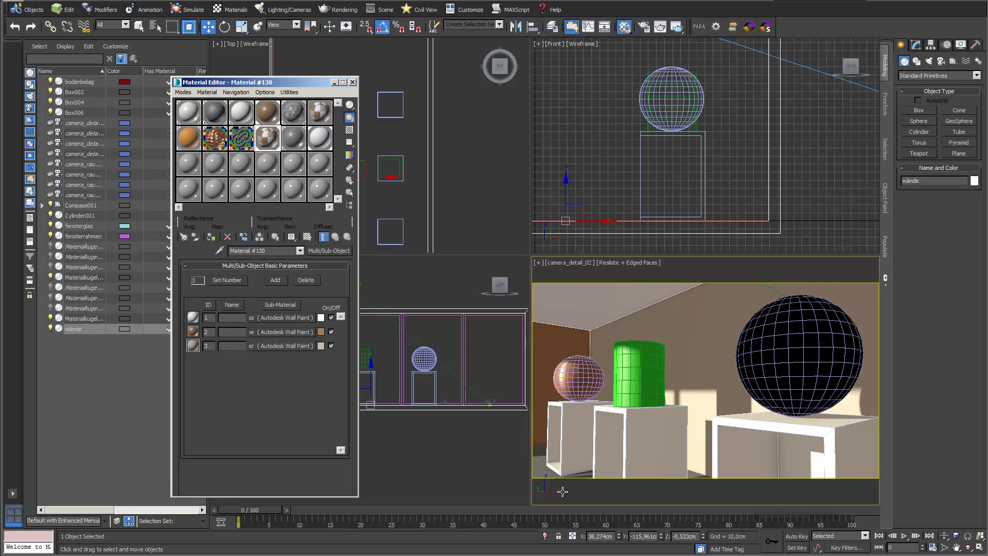
Pick the large black sphere's mirror material from the scene into the same slot, and select the walls' Multi/Sub-Object sample.
click(219, 250)
click(800, 359)
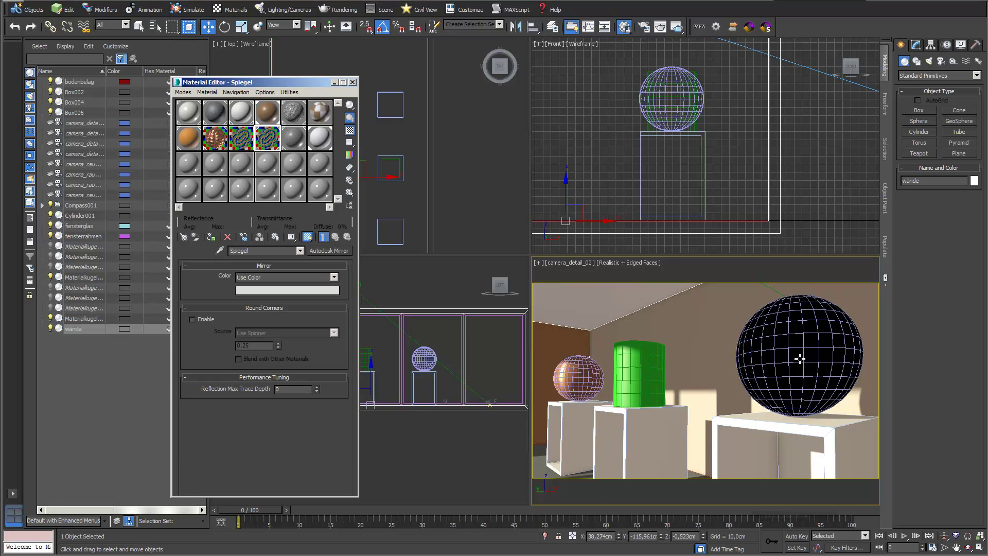
click(319, 112)
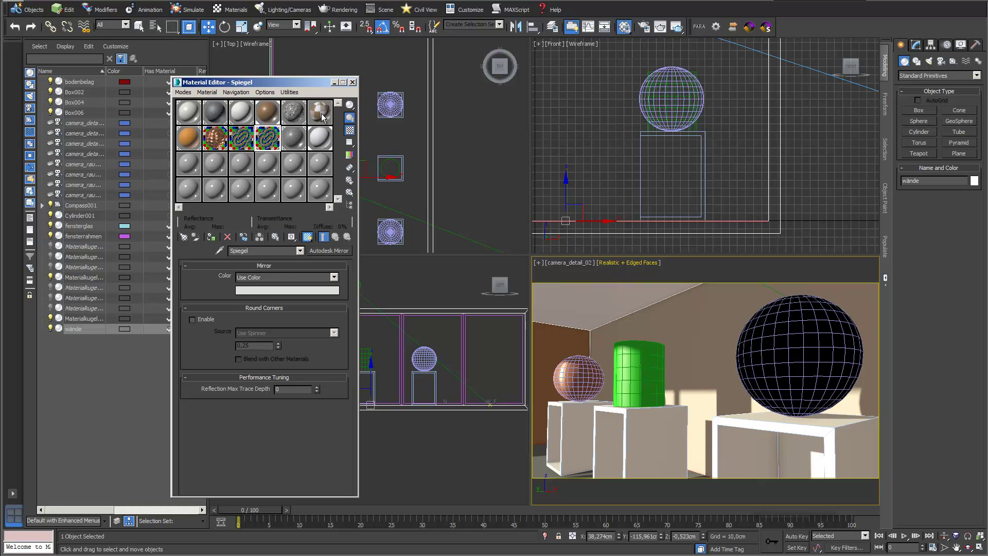
Pick the copper sphere's Metall material from the camera view into the walls' Multi/Sub-Object sample slot, and move the material editor slightly up.
click(220, 250)
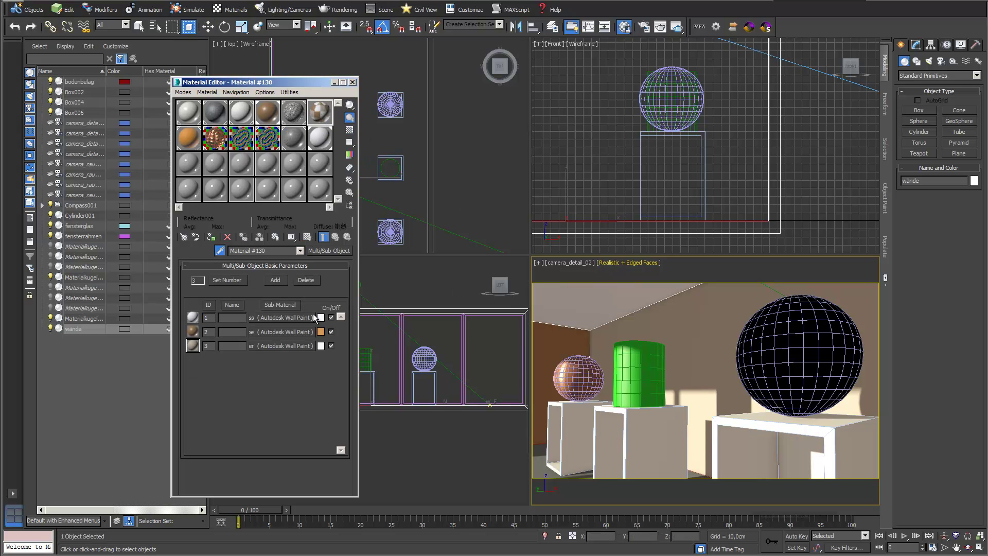
click(572, 360)
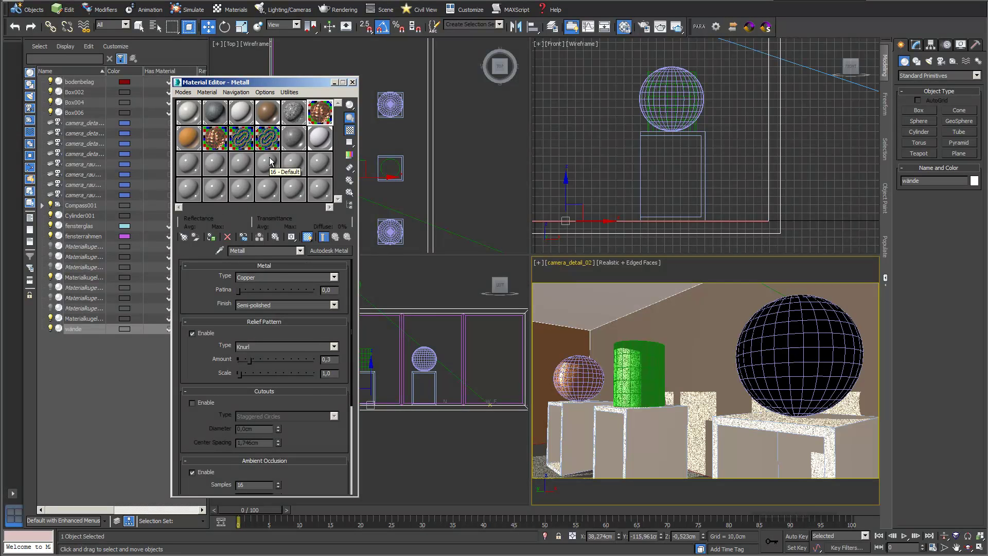
drag(311, 83, 315, 74)
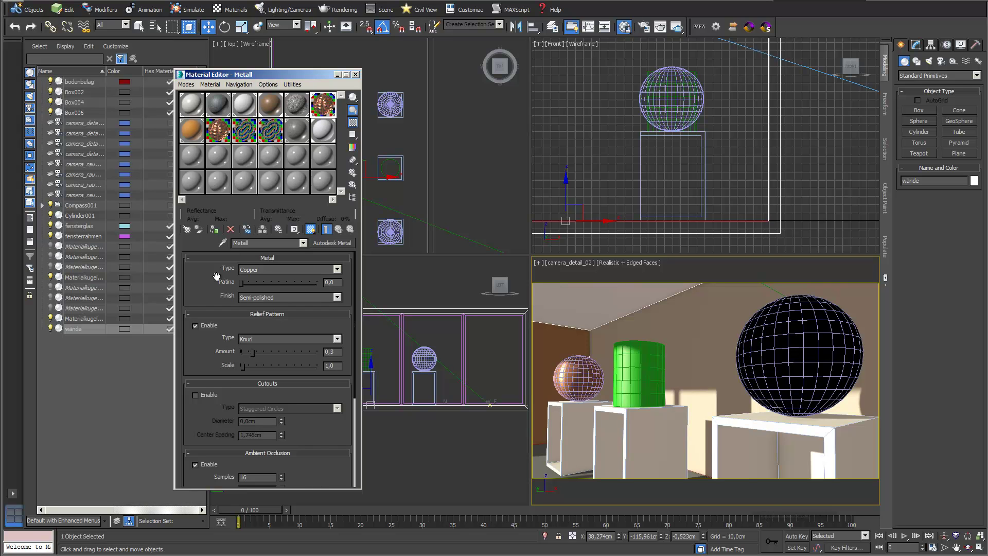
Pick the walls' Multi/Sub-Object material from the camera view into the unused 13 - Default sample slot.
click(192, 155)
click(223, 243)
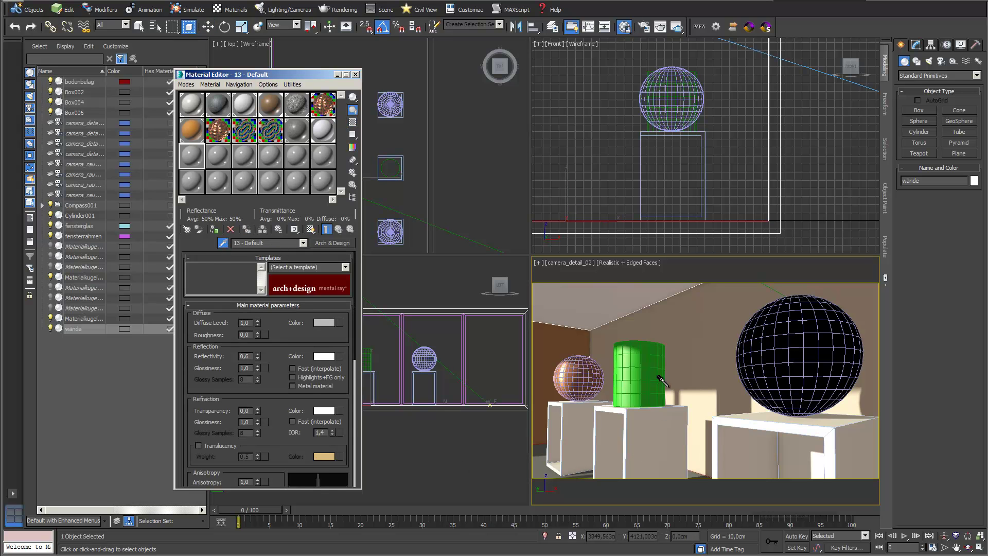
click(674, 312)
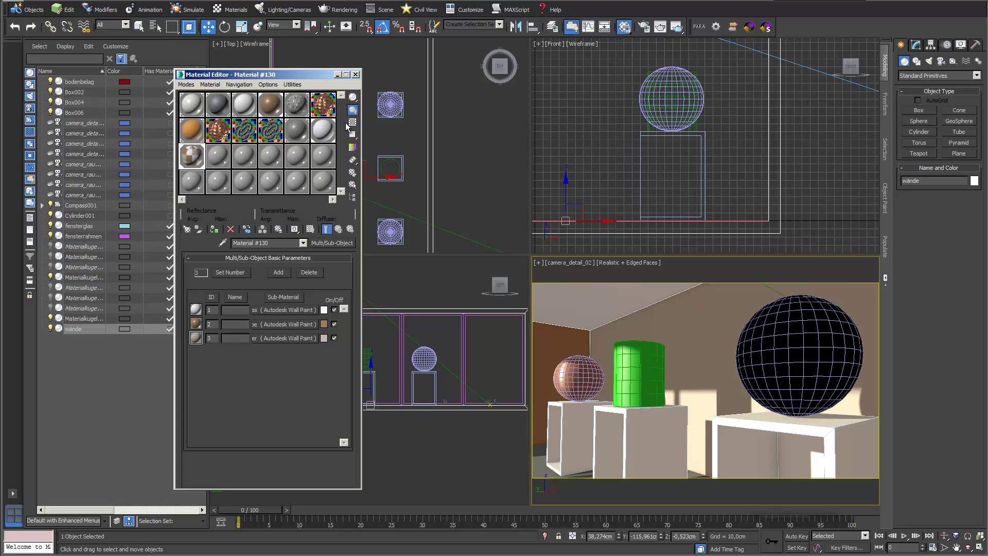
Check which scene objects use the brown Farbe material with Select by Material, and close the list without selecting anything.
click(296, 157)
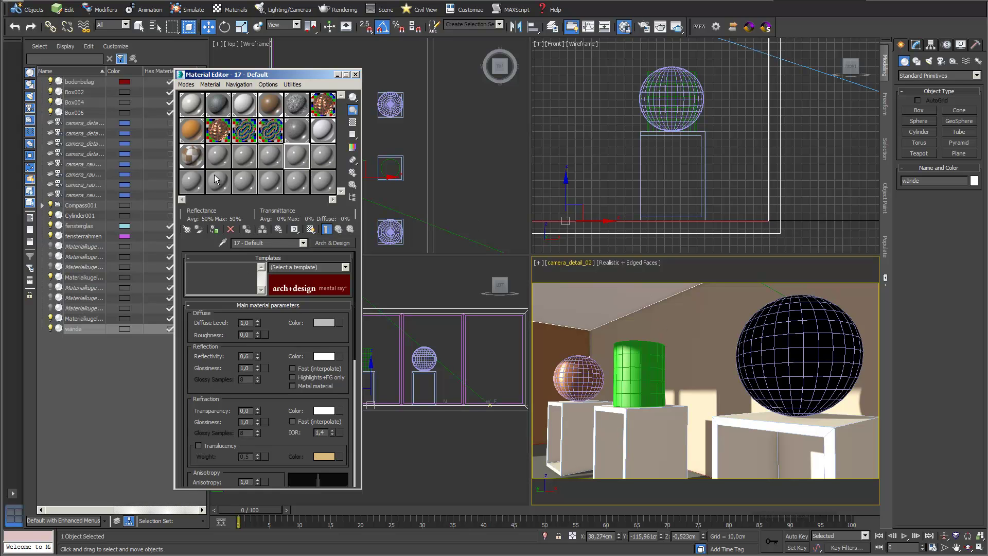
click(268, 106)
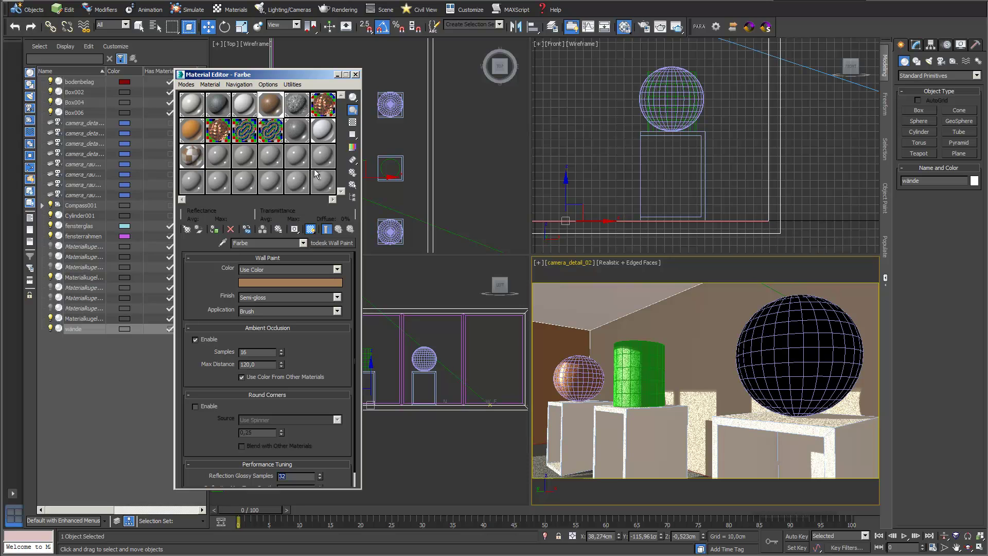
click(353, 186)
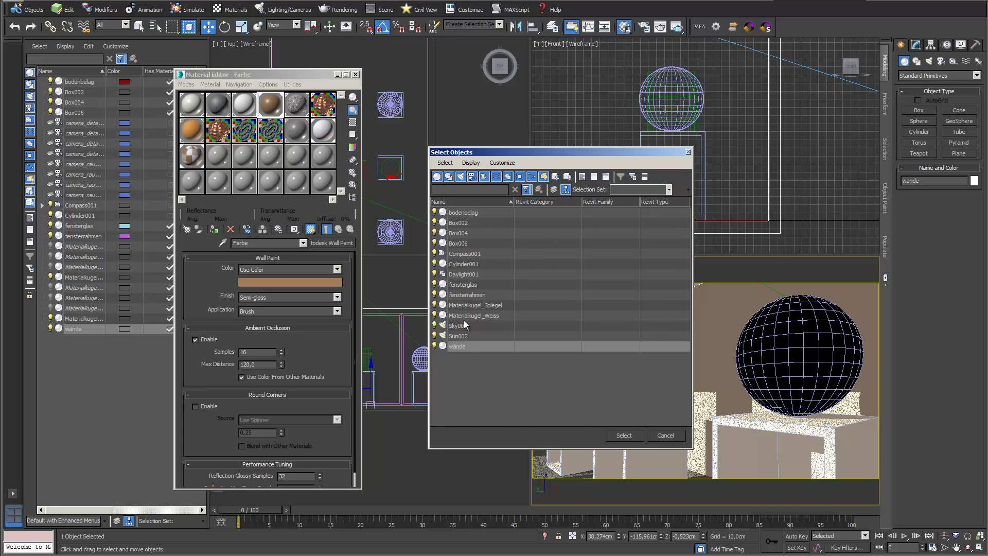
click(655, 431)
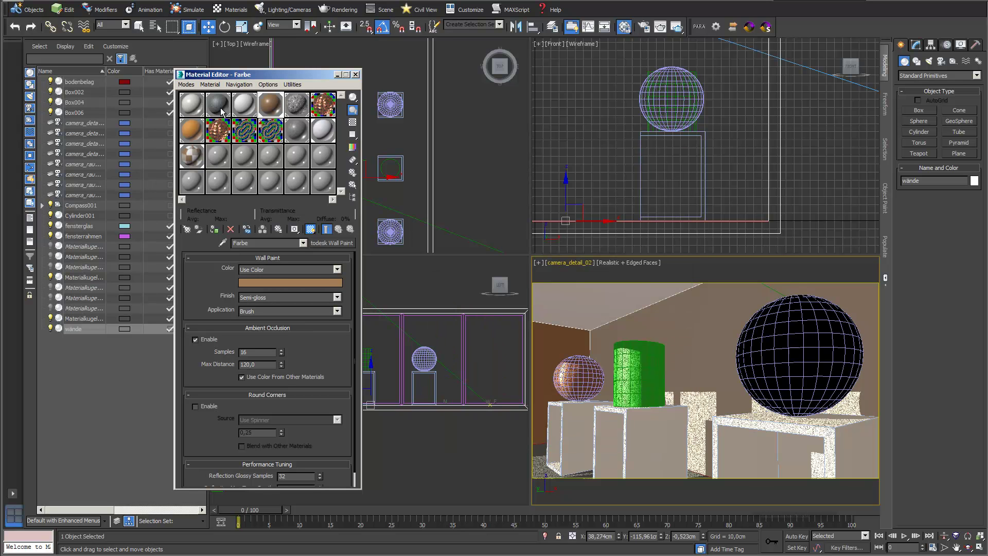
Select the bodenbelag floor object through its Beton material, and move the material editor down to uncover the viewports.
click(353, 186)
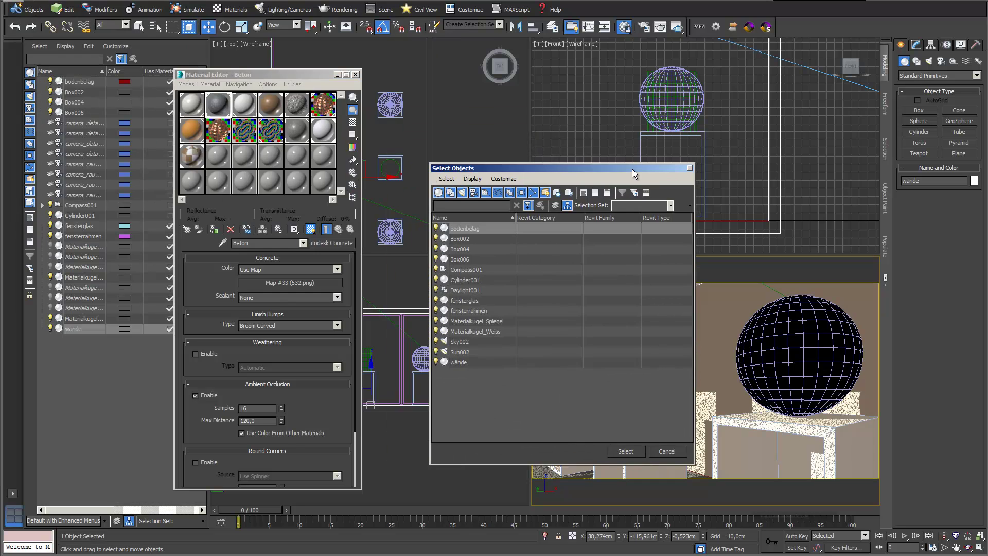
click(631, 451)
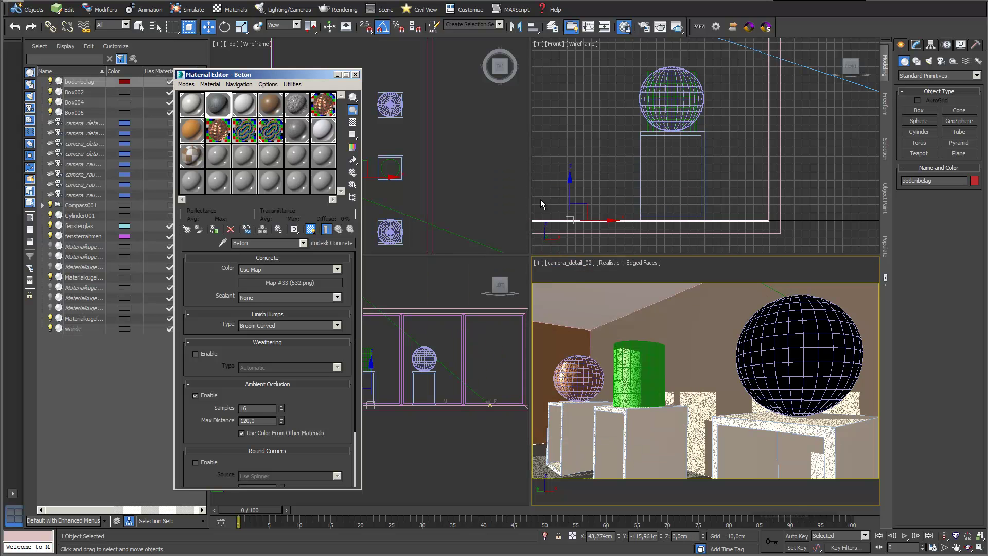
drag(291, 77, 370, 306)
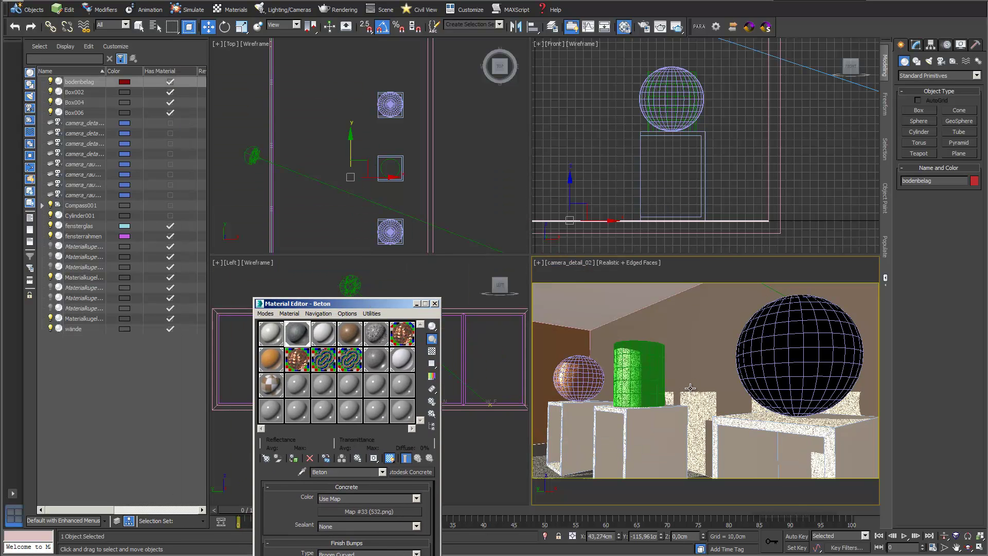
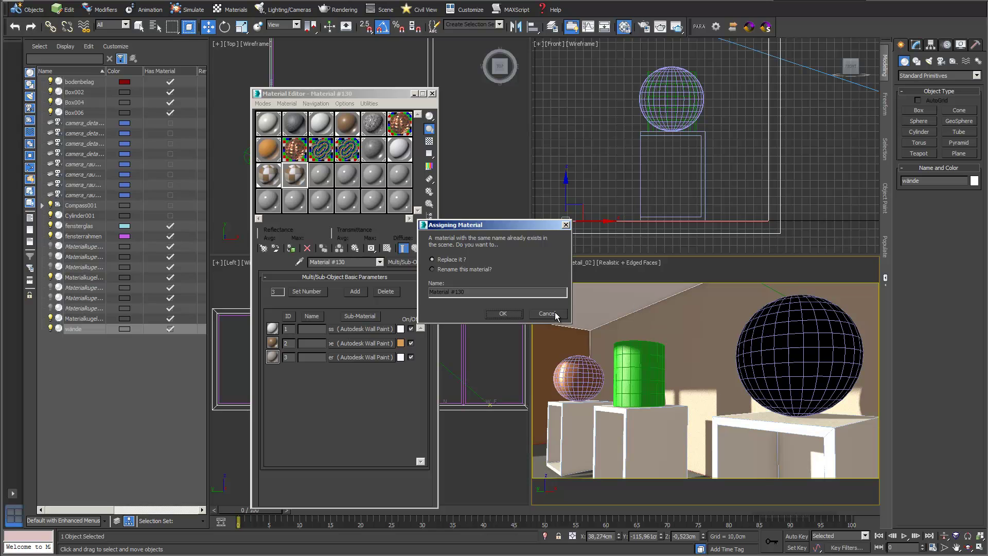
Try to assign the second copy of Material #130 to the selected walls, and cancel the material replacement.
click(291, 251)
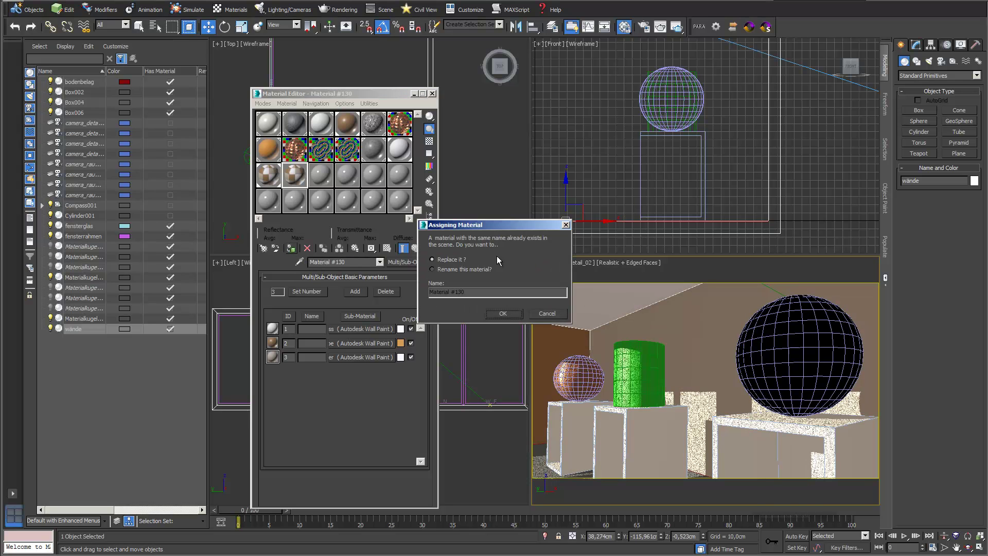
drag(508, 230, 519, 203)
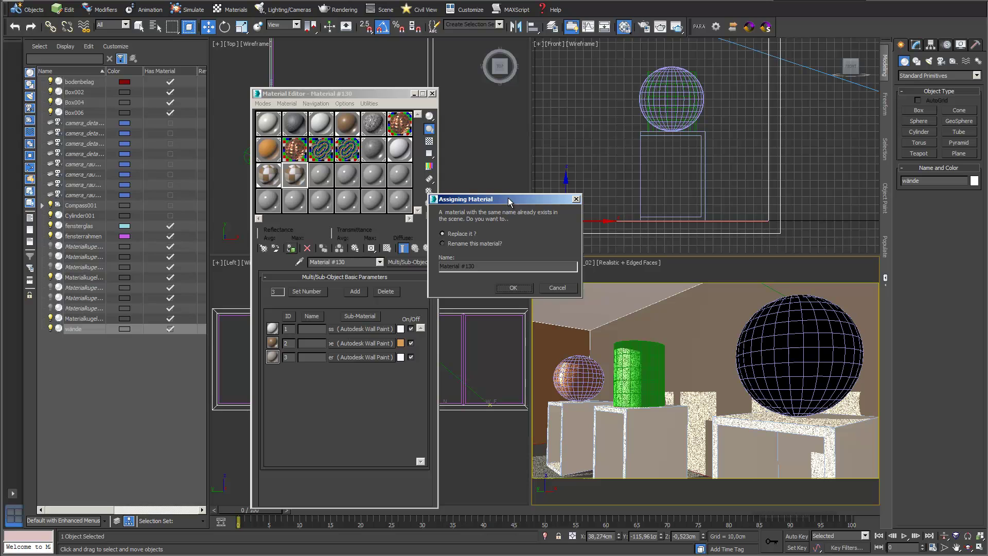
click(556, 289)
Rename the first of the two Material #130 samples as Room.
click(270, 178)
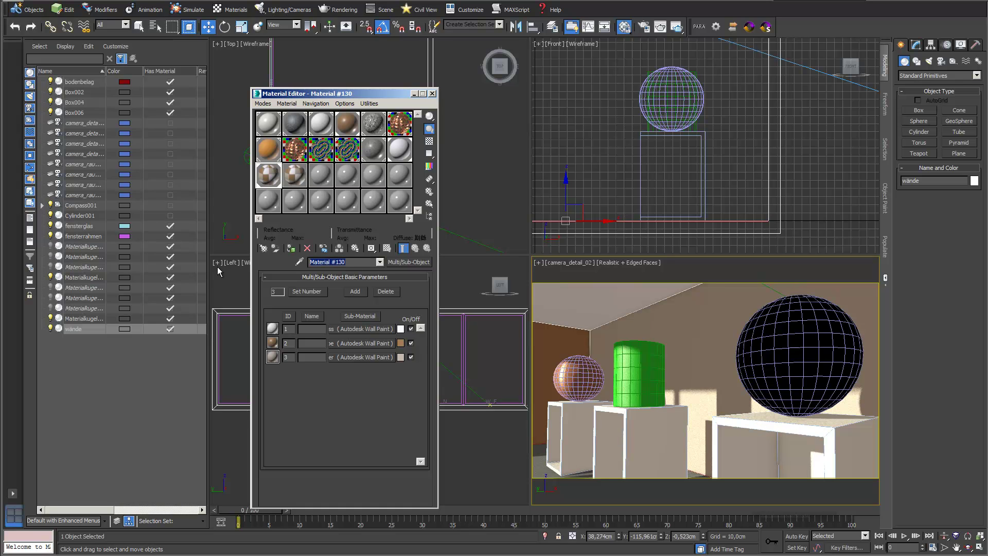
text(F)
text(Room)
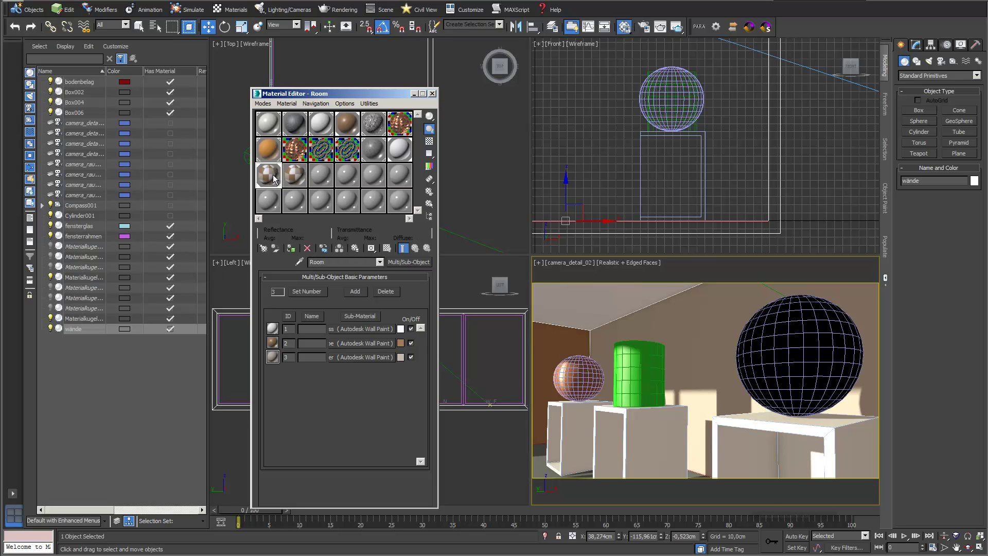
Rename the second Material #130 sample as Roomaltrenative and apply it to the walls in the camera view.
click(301, 183)
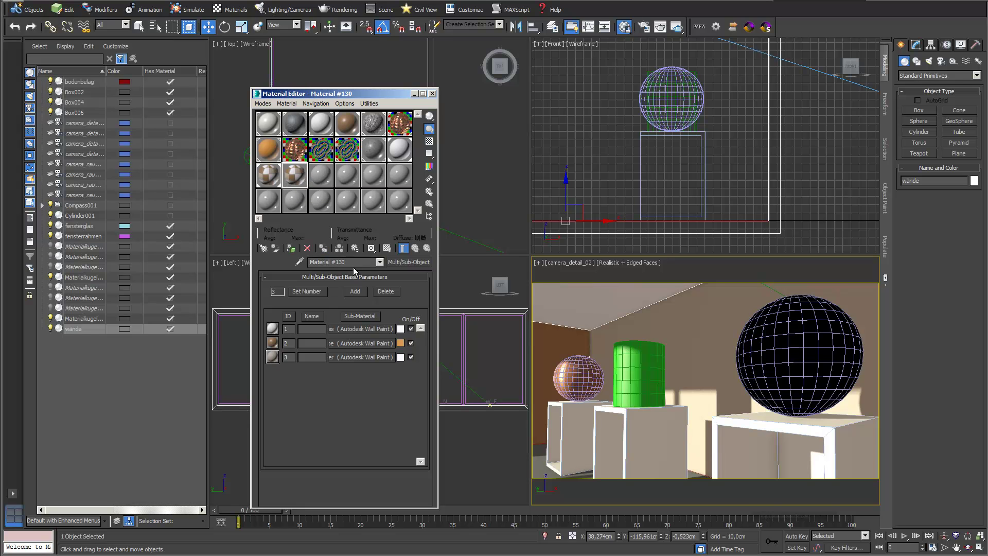
text(Roomaltrenative)
drag(294, 171, 611, 308)
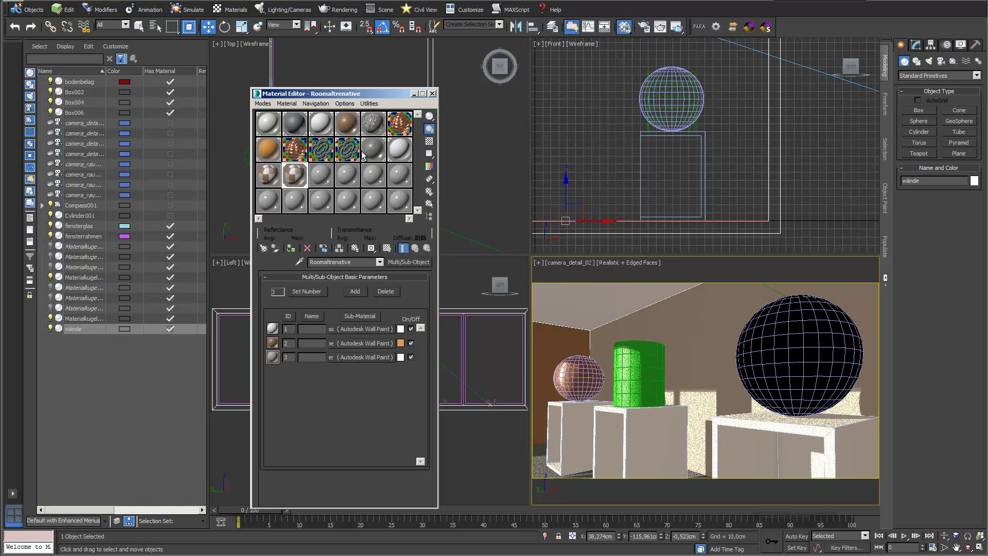
Assign the white 01 - Default wall paint to the selected walls, and replace it with the Roomaltrenative material.
click(320, 125)
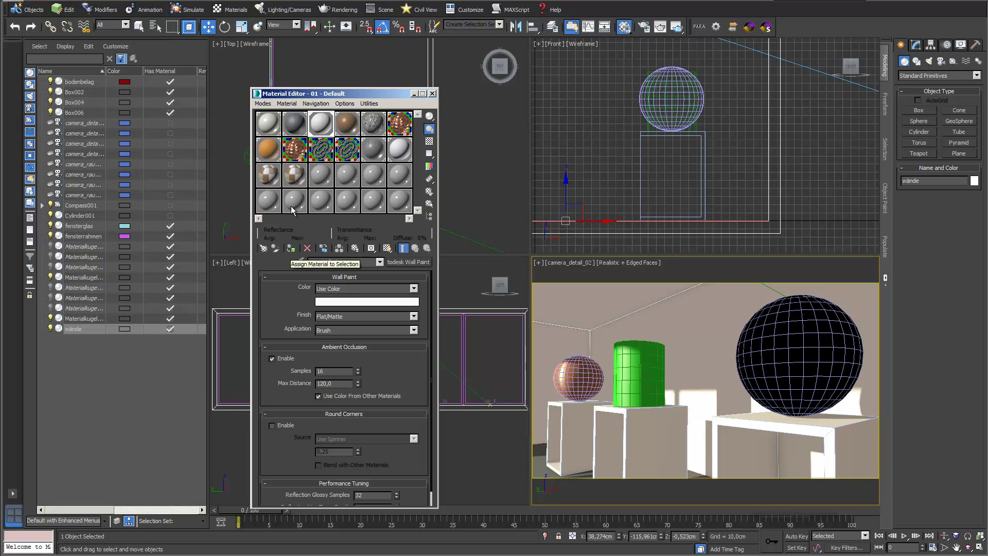
click(293, 175)
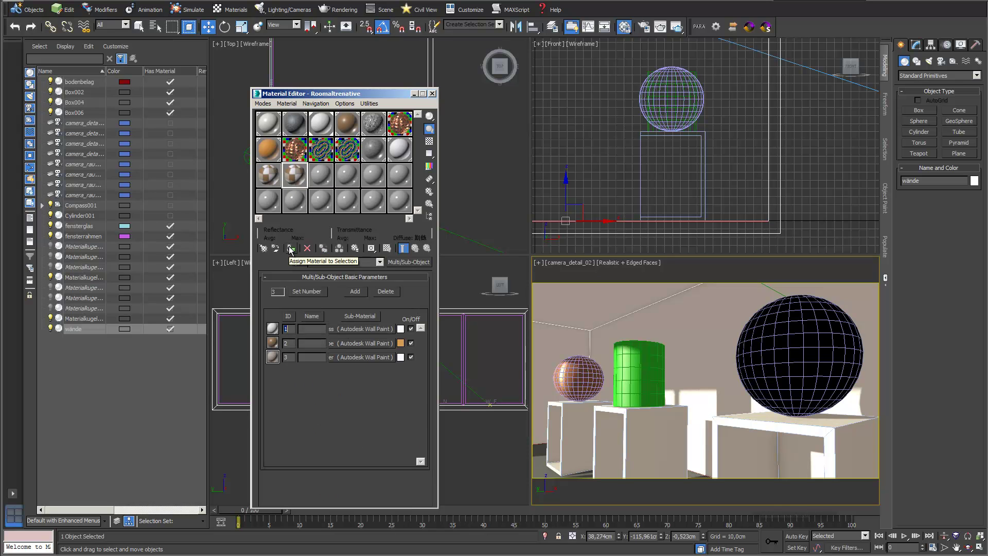
click(290, 249)
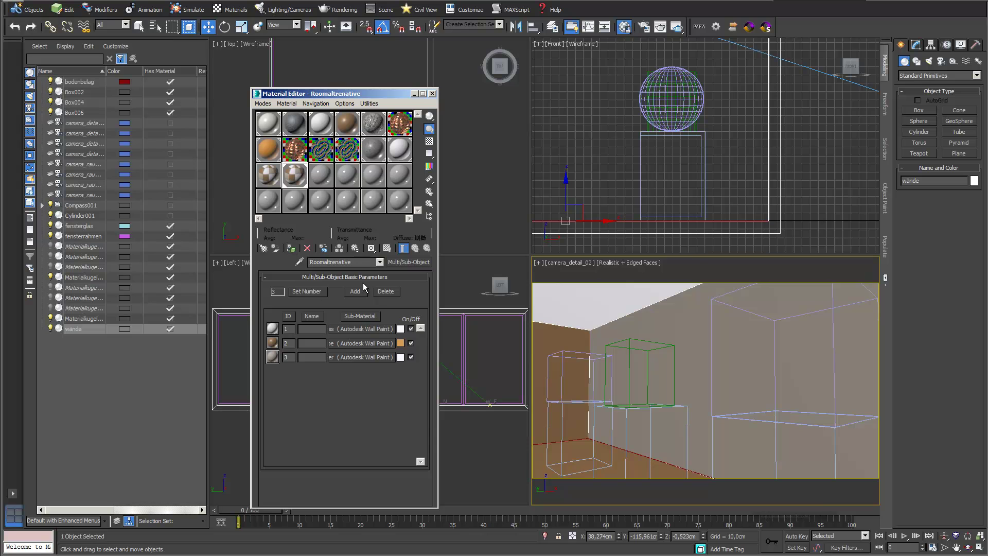
Try the copper Metall material on the walls, undo it, and return to the Roomaltrenative sample.
click(400, 132)
drag(403, 129, 598, 311)
key(ctrl+z)
click(295, 175)
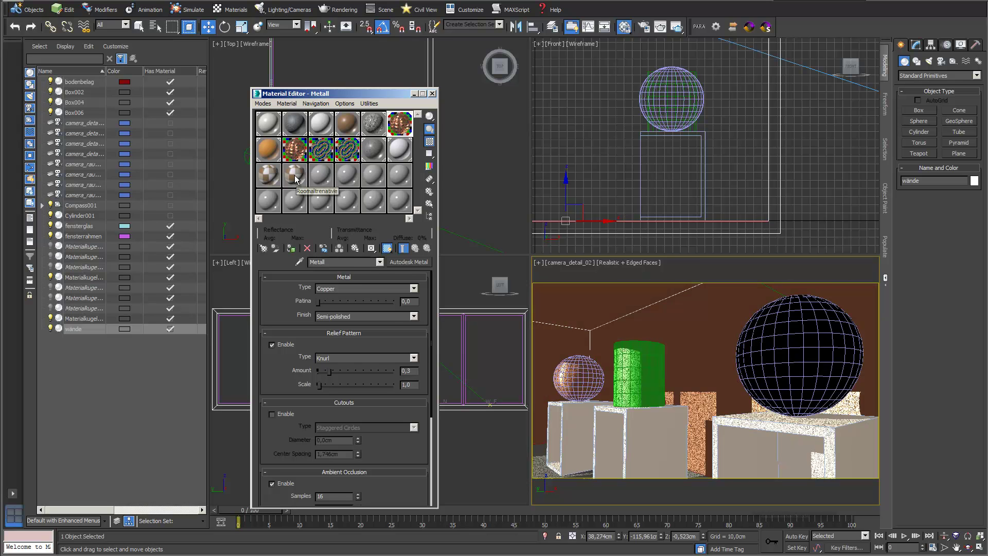
drag(340, 93, 283, 63)
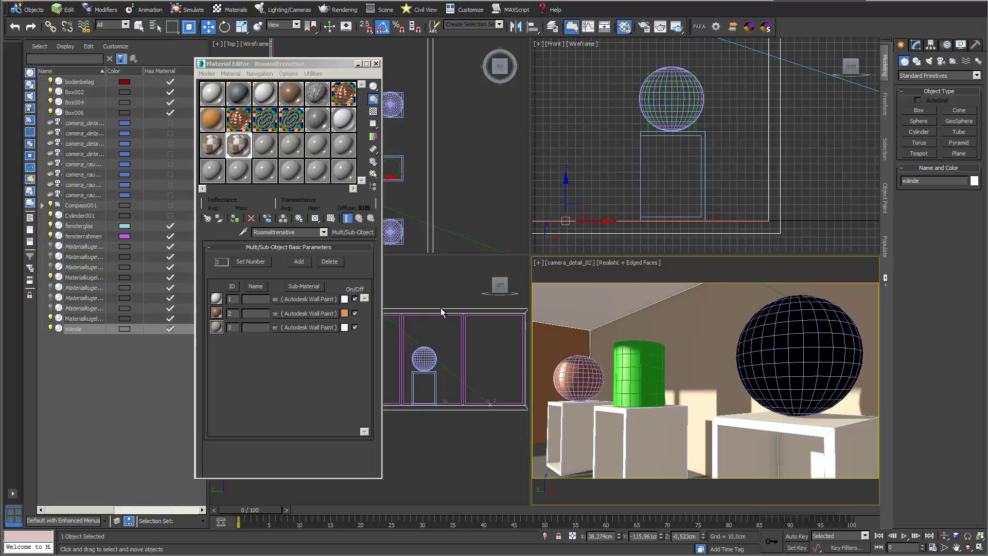
click(301, 66)
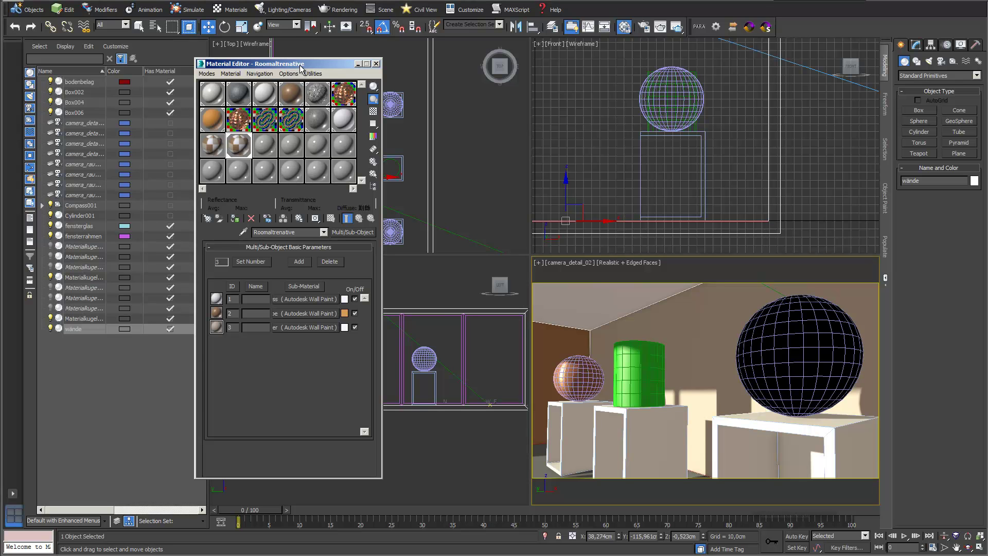
Open the Material/Map Browser beside the editor for the 3D Objekt Weiss-Basis sample, and collapse its Standard materials group.
click(211, 97)
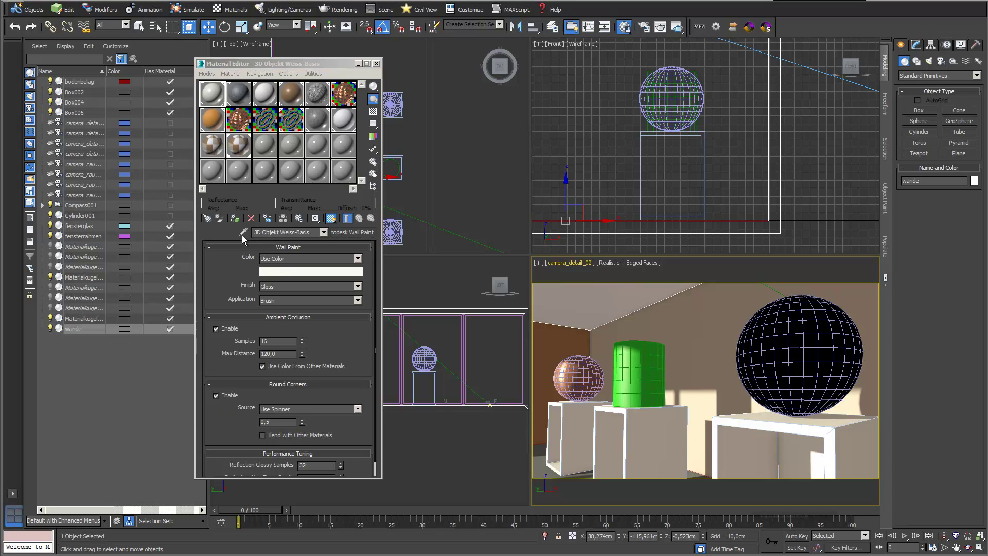
click(208, 220)
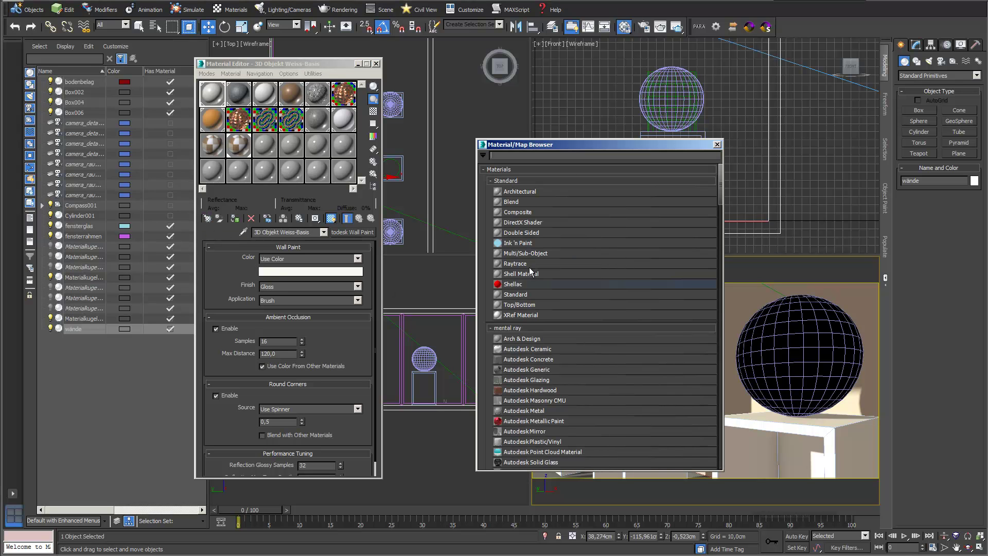
drag(588, 146, 535, 63)
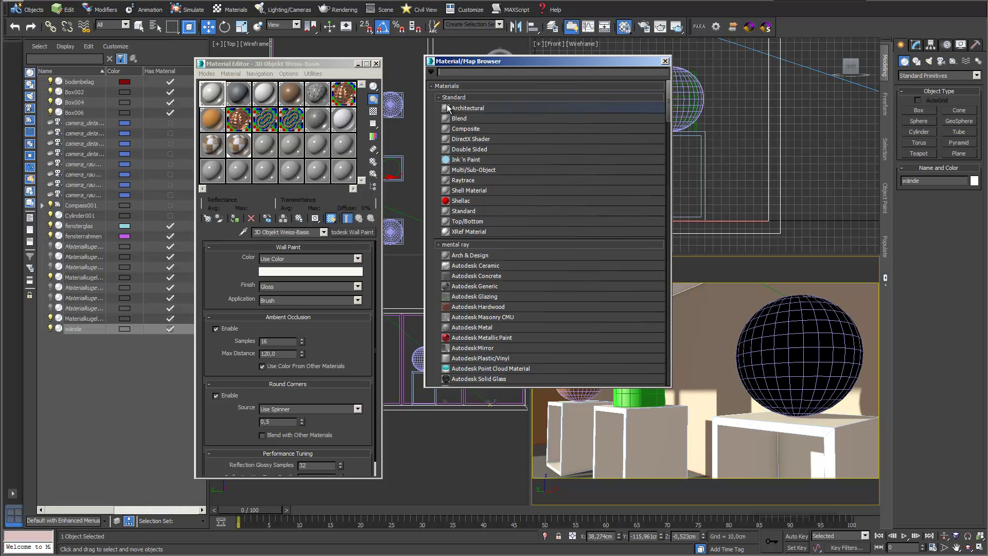
drag(497, 61, 473, 62)
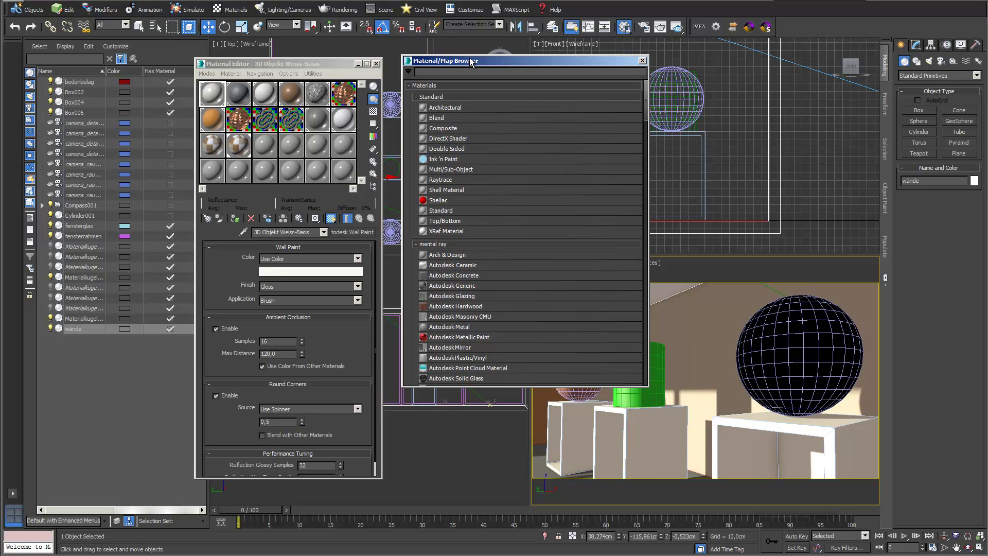
click(416, 98)
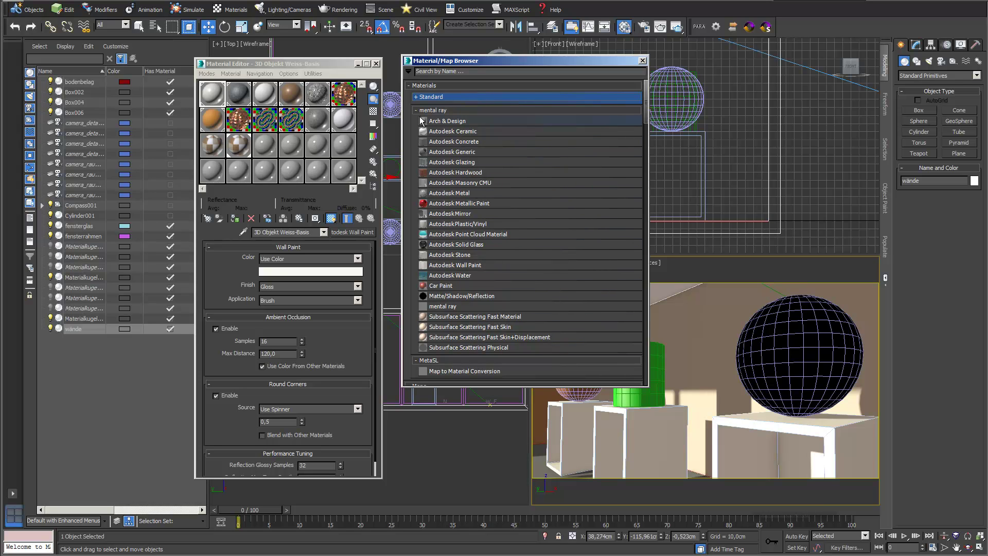
Load an Autodesk Glazing material into the first sample slot, and move the material browser down clear of the camera view.
double_click(424, 164)
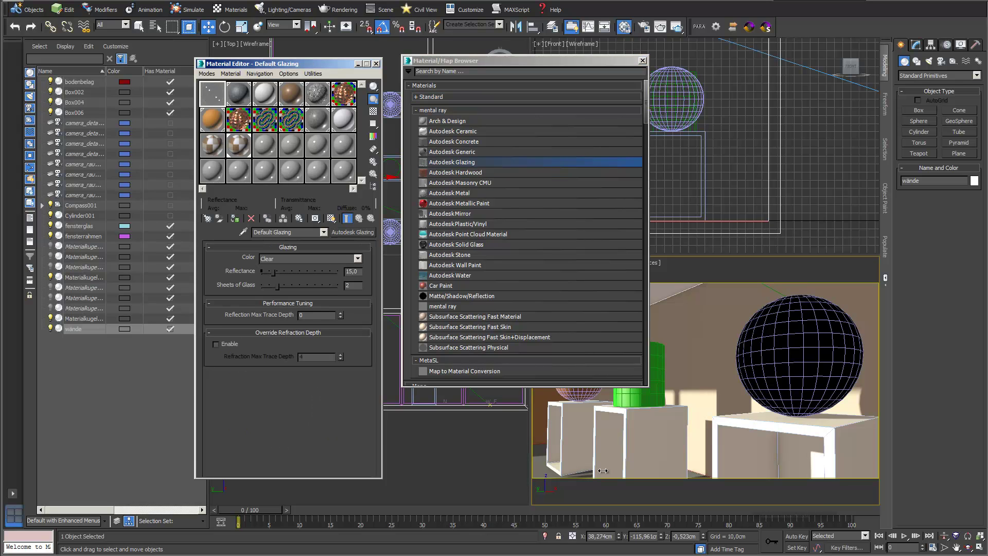
drag(578, 61, 398, 452)
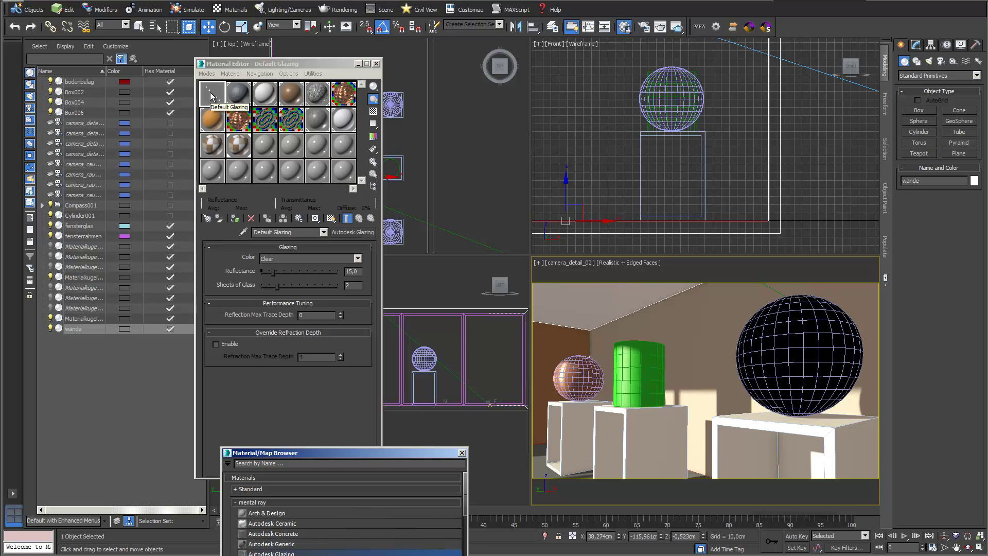
drag(211, 96, 659, 432)
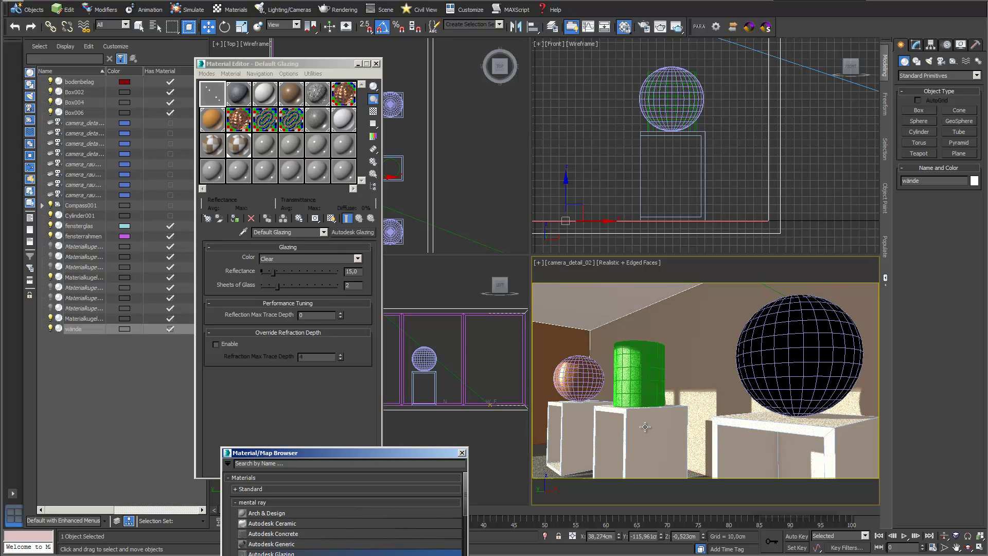
Pick the white pedestal's 3D Objekt Weiss-Basis material from the camera view back into the first sample slot.
click(243, 231)
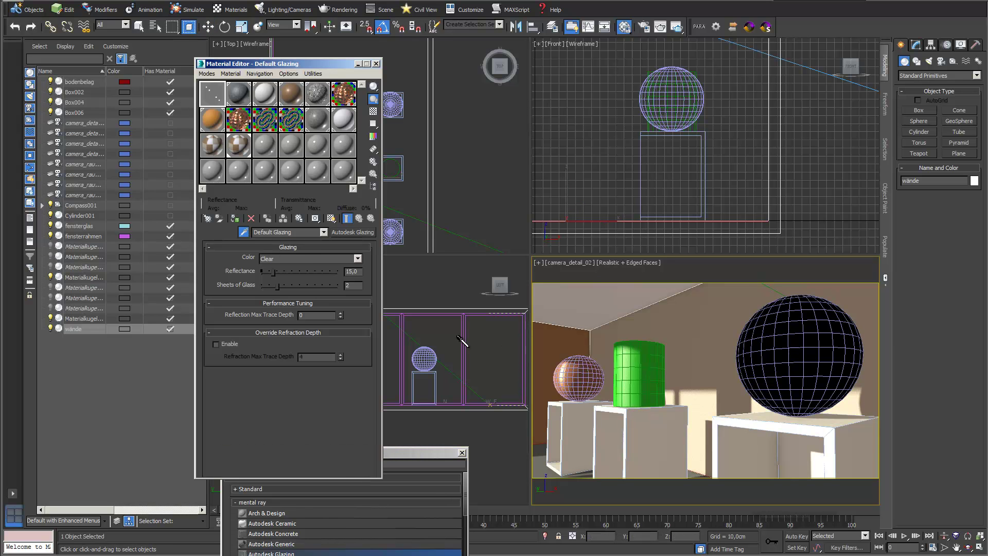
click(650, 433)
key(w)
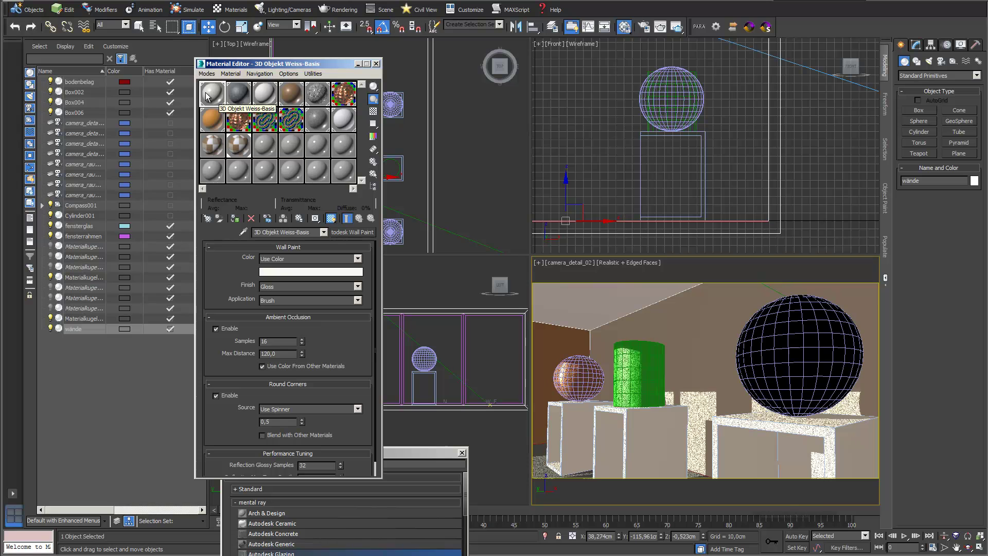
Close the material browser, switch the 3D Objekt Weiss-Basis sample to Autodesk Glazing, and apply the sample to the large pedestal.
click(462, 452)
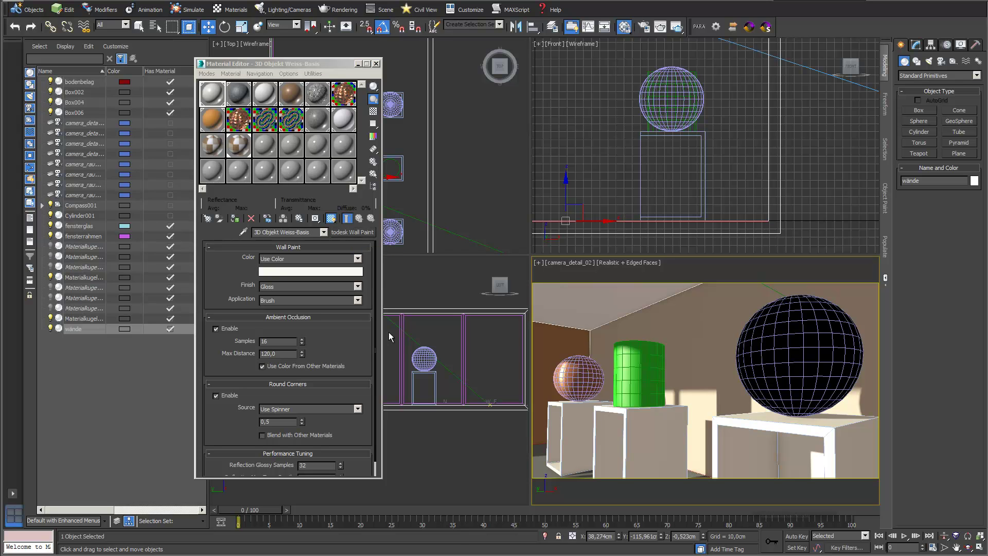
click(352, 232)
drag(569, 339, 700, 98)
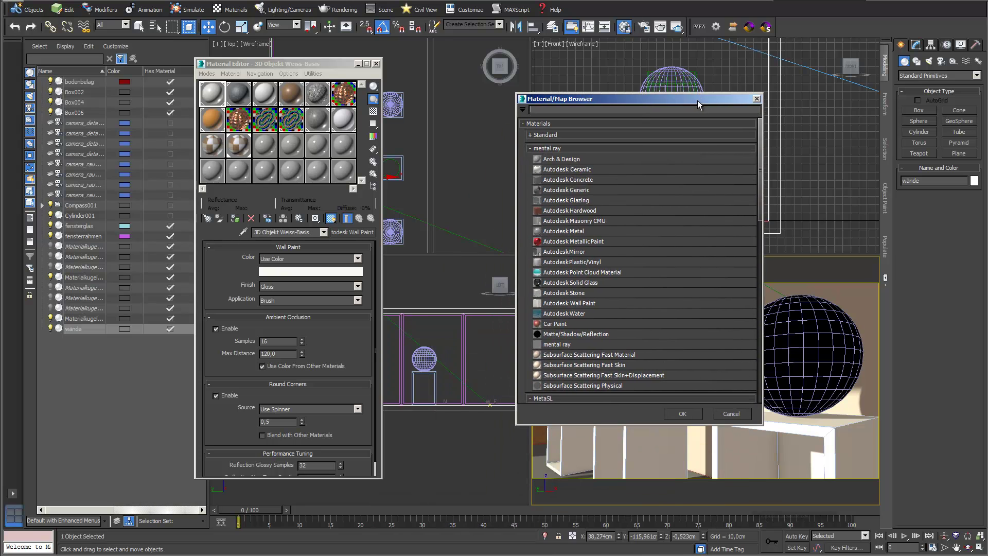
double_click(541, 201)
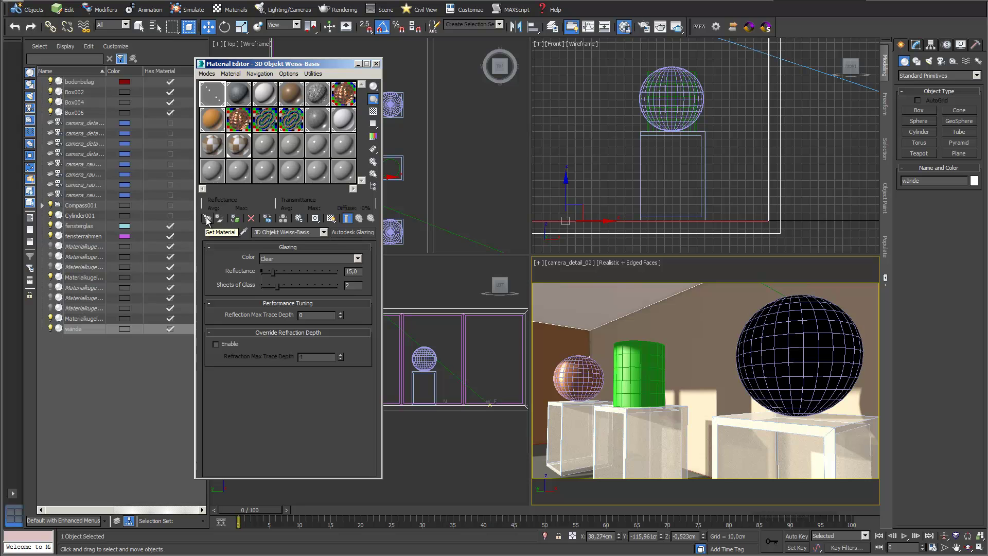
drag(209, 91, 728, 346)
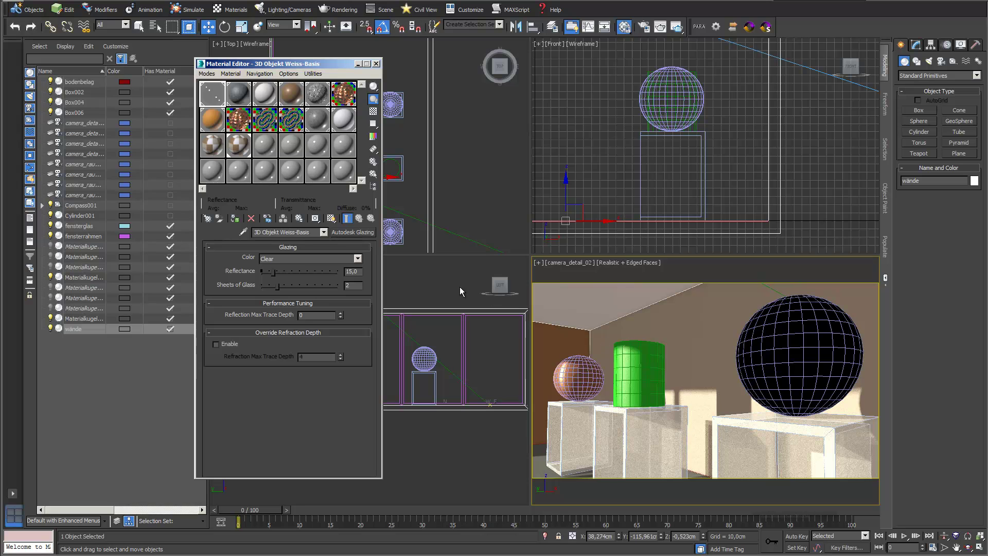
Change the 3D Objekt Weiss-Basis material's type to Autodesk Hardwood and show its wood texture shaded in the camera view.
click(362, 232)
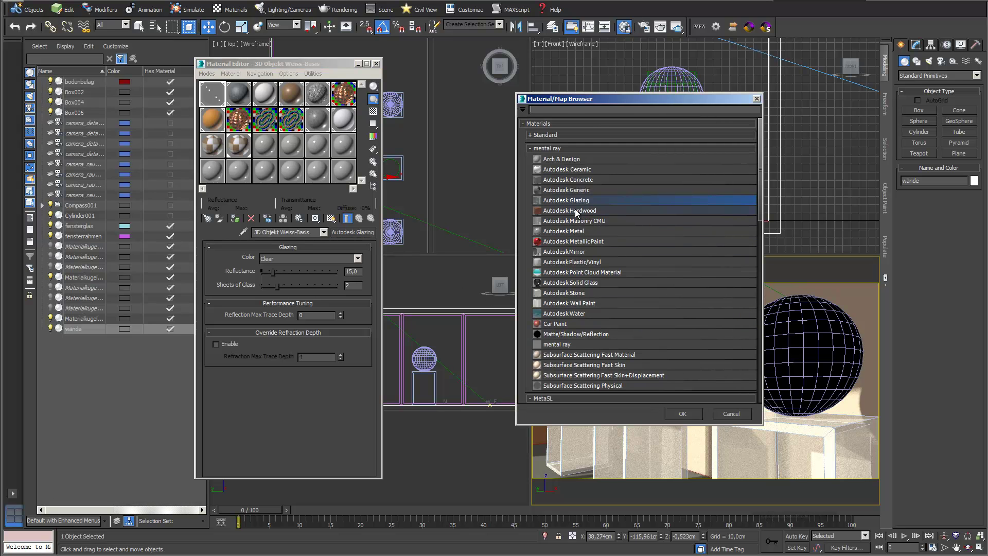
double_click(571, 211)
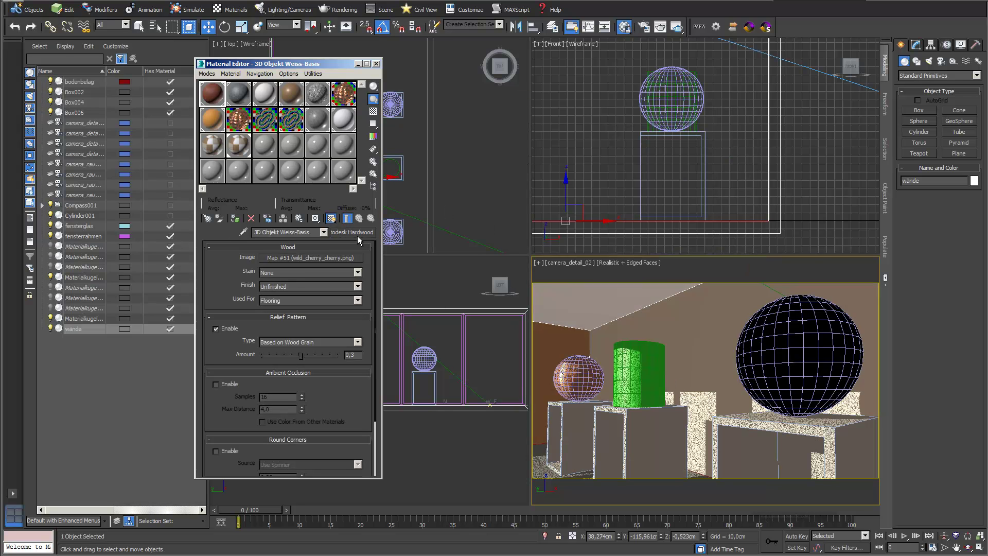
click(331, 218)
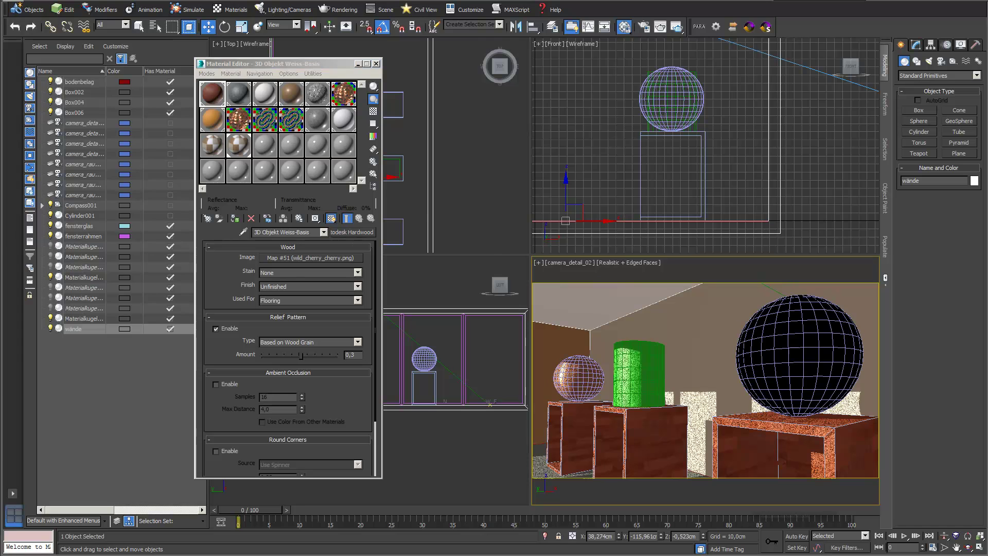
click(333, 220)
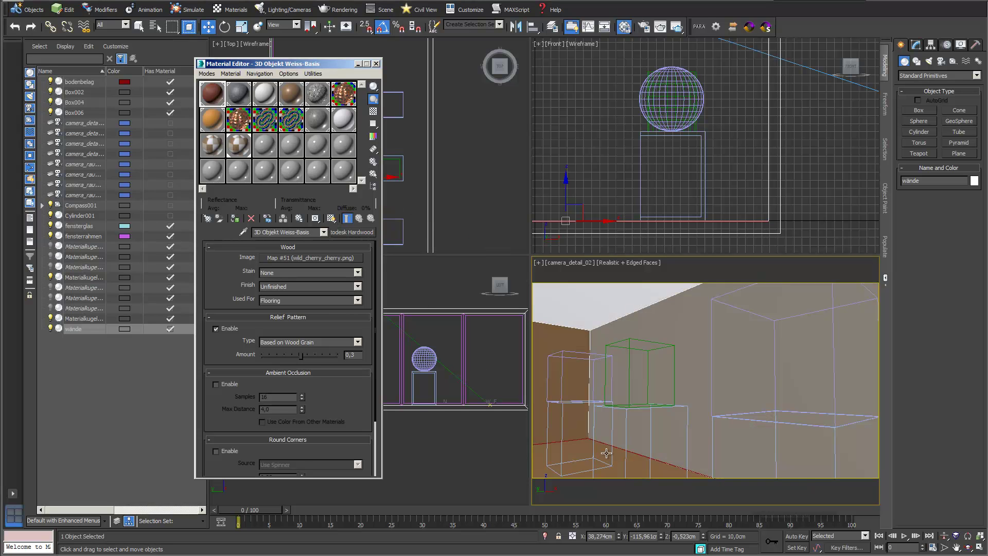
click(331, 220)
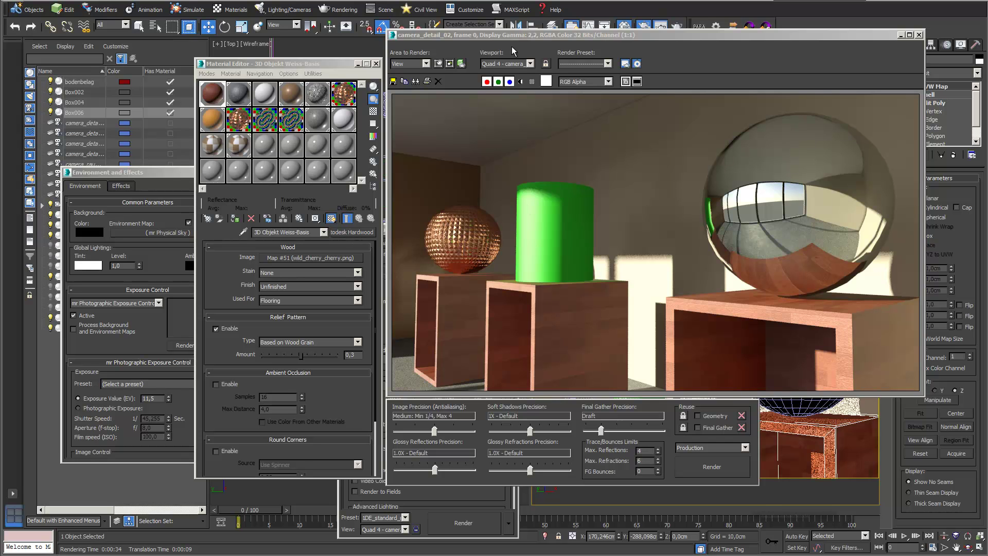
Clear the rendered image out of view, open the Material/Map Browser beside the editor, and collapse all its main groups.
drag(527, 35, 736, 553)
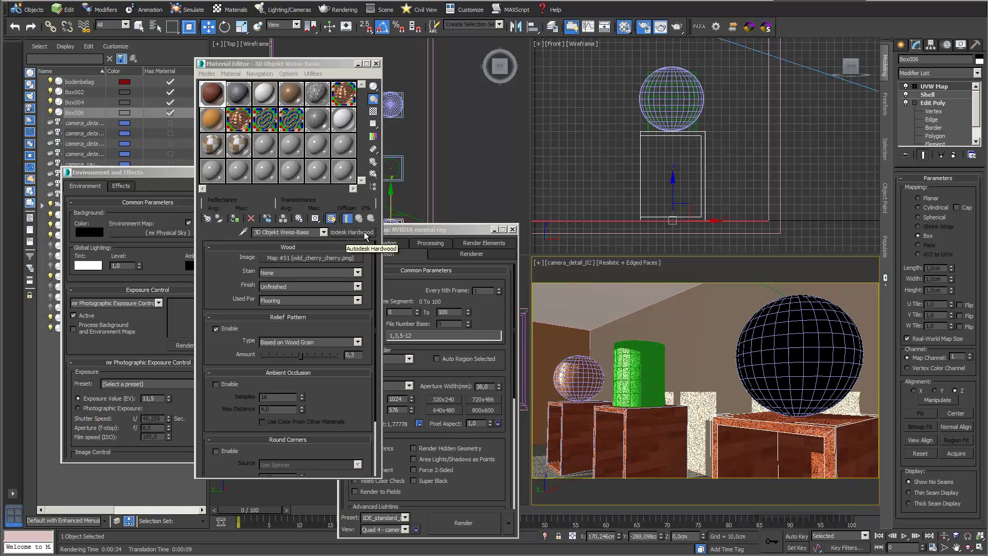
click(206, 218)
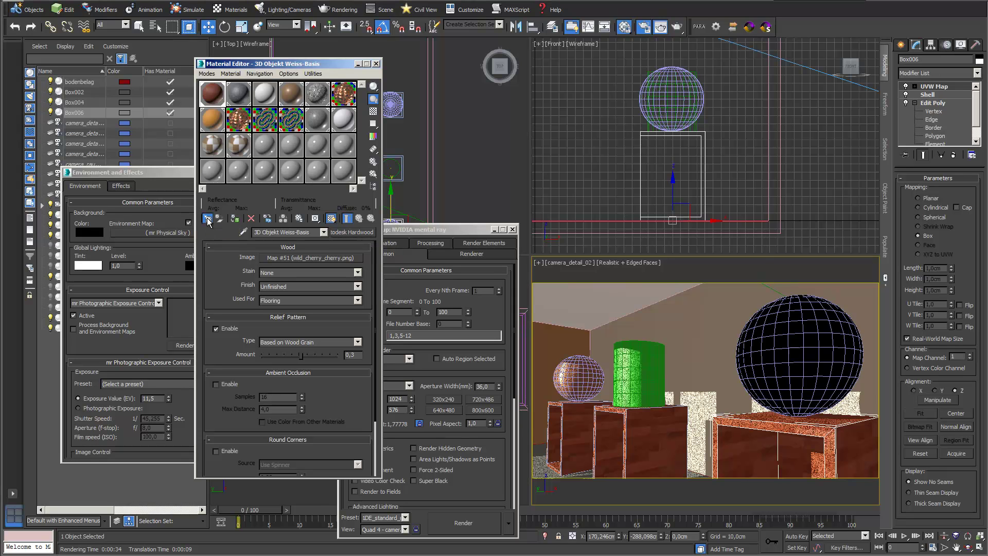
drag(643, 98, 565, 68)
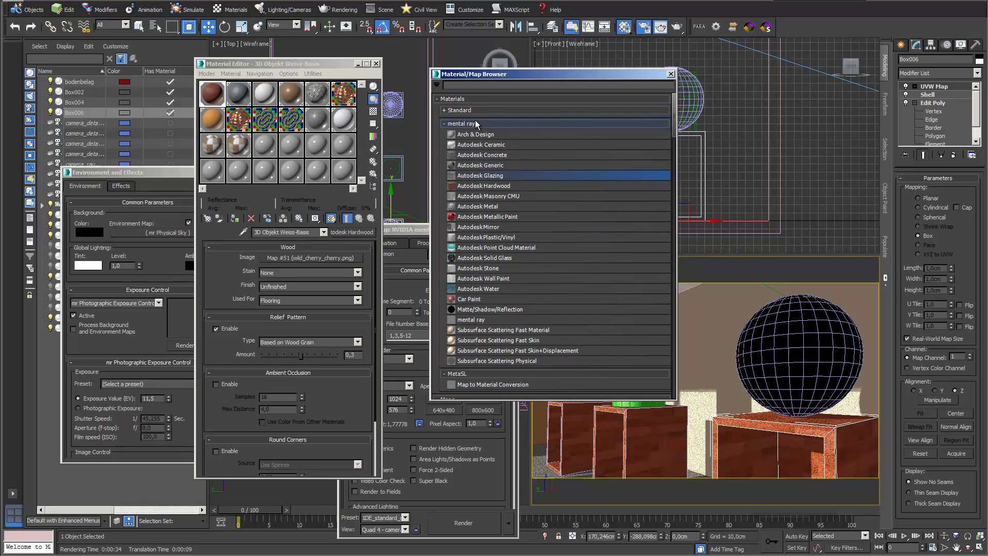
click(445, 124)
click(437, 99)
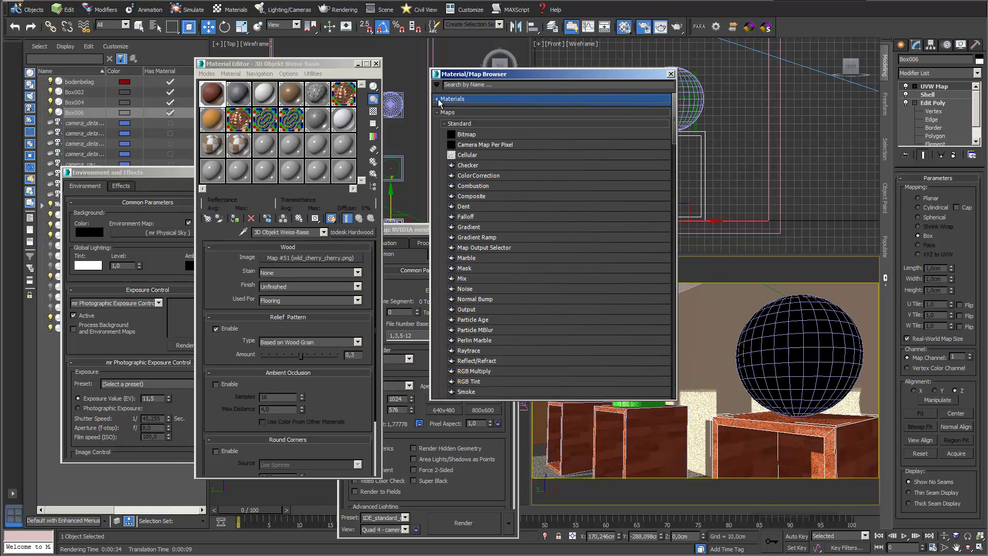
click(438, 112)
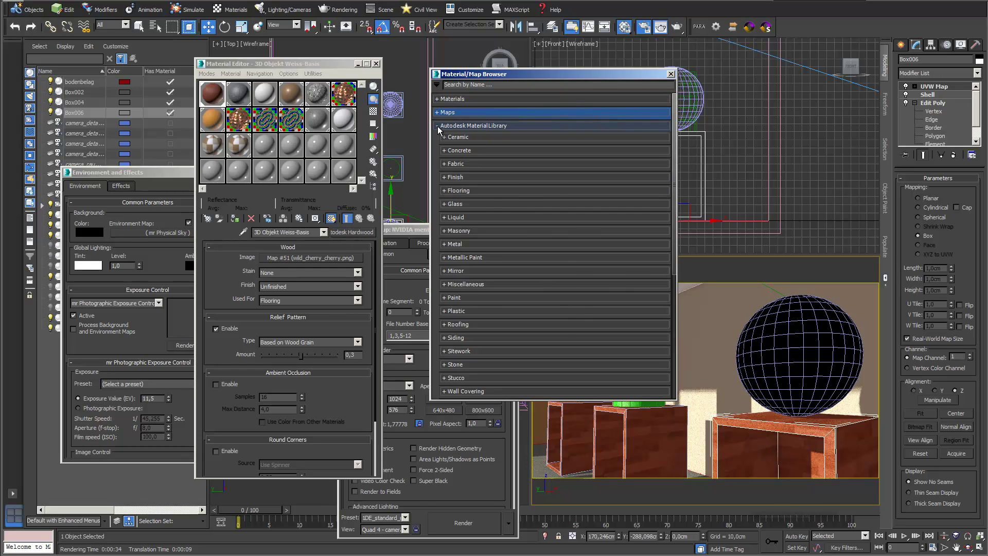
click(438, 125)
click(438, 139)
click(438, 139)
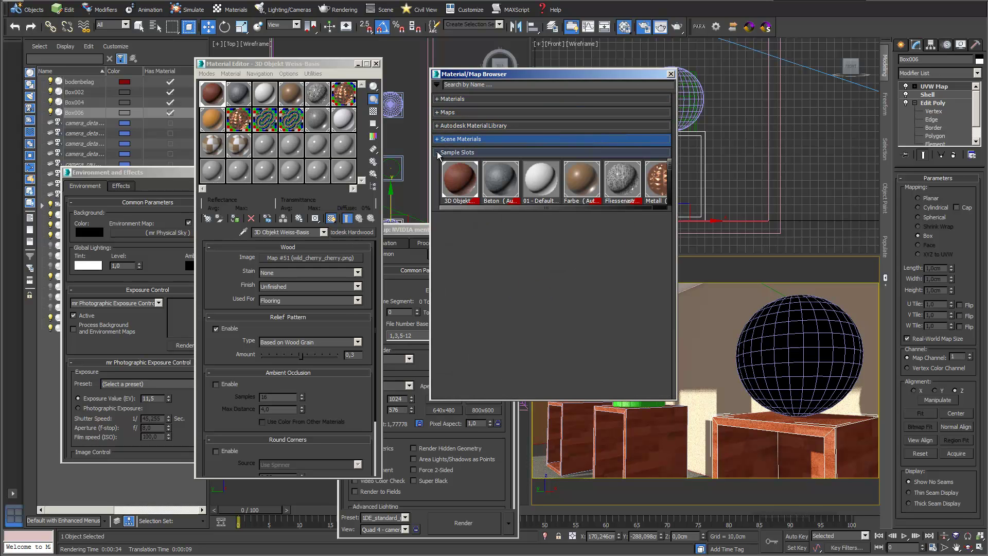
click(438, 153)
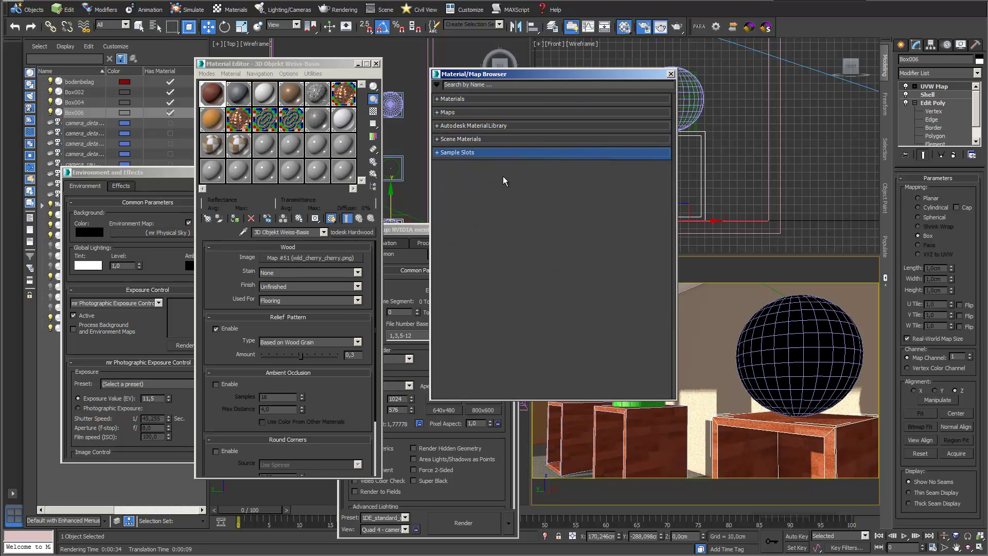
Load a Checker map into the unused 17 - Default sample slot, and move the material browser away from the editor.
click(441, 114)
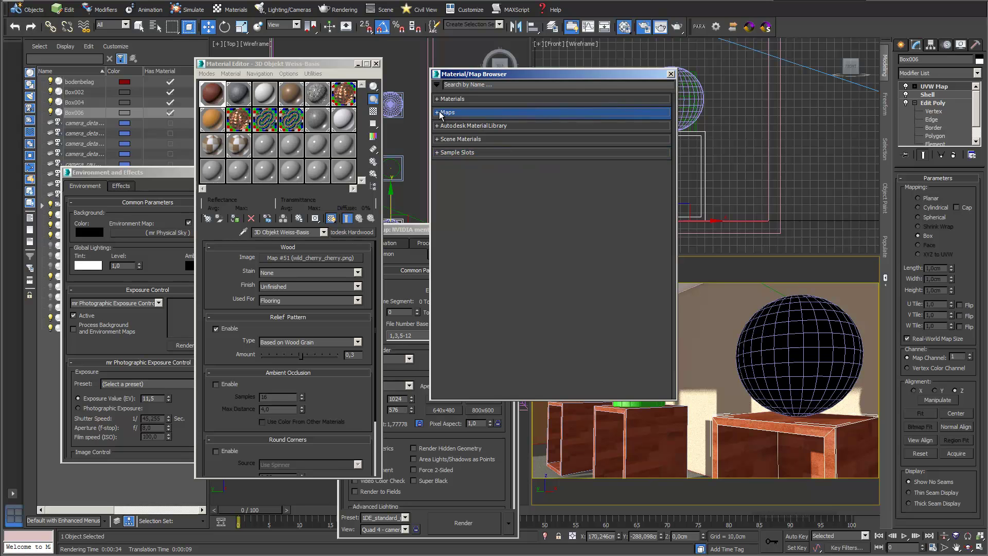
click(325, 142)
drag(471, 75, 492, 74)
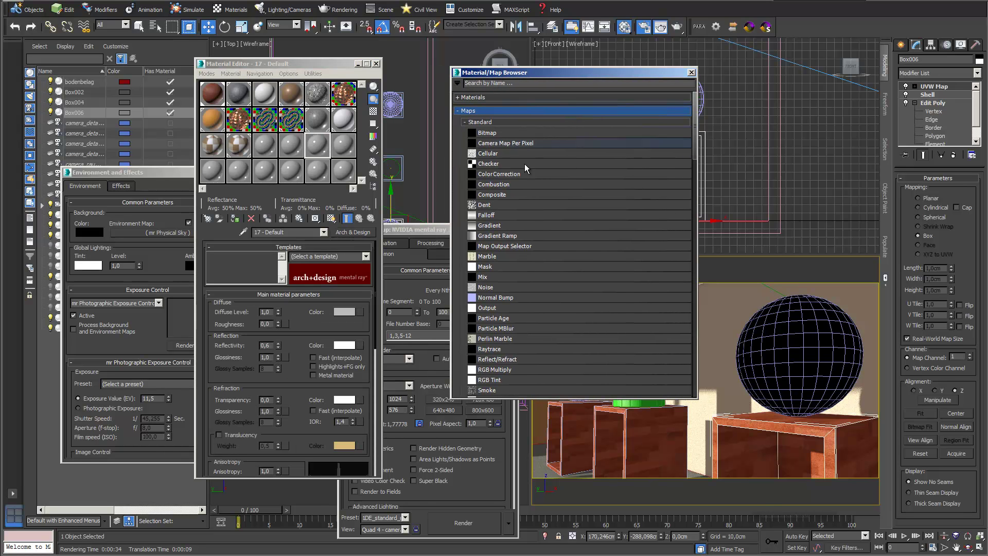
double_click(470, 163)
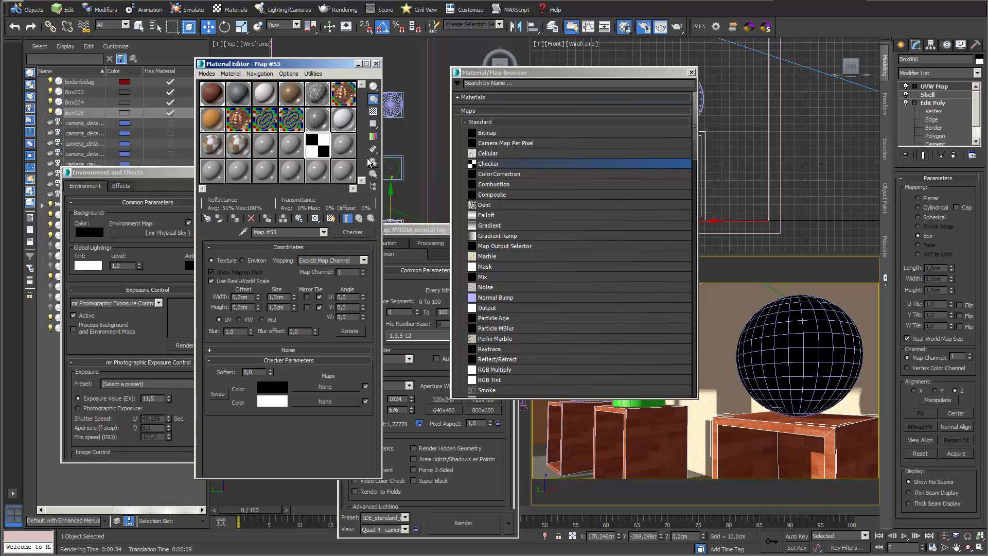
drag(508, 73, 604, 68)
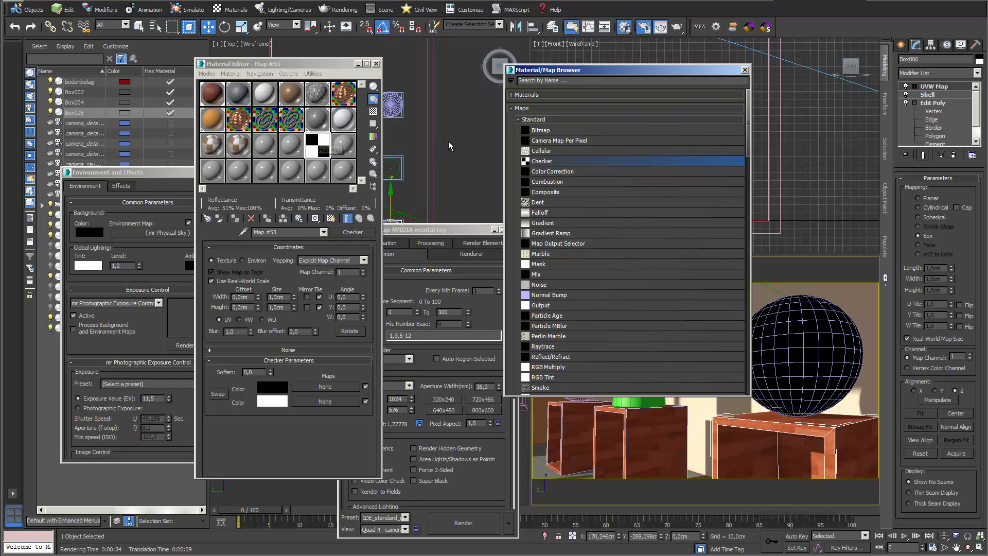
Replace the Maps list with an enlarged Scene Materials list, and load 3D Objekt Weiss-Basis from it into the checker sample slot.
click(514, 109)
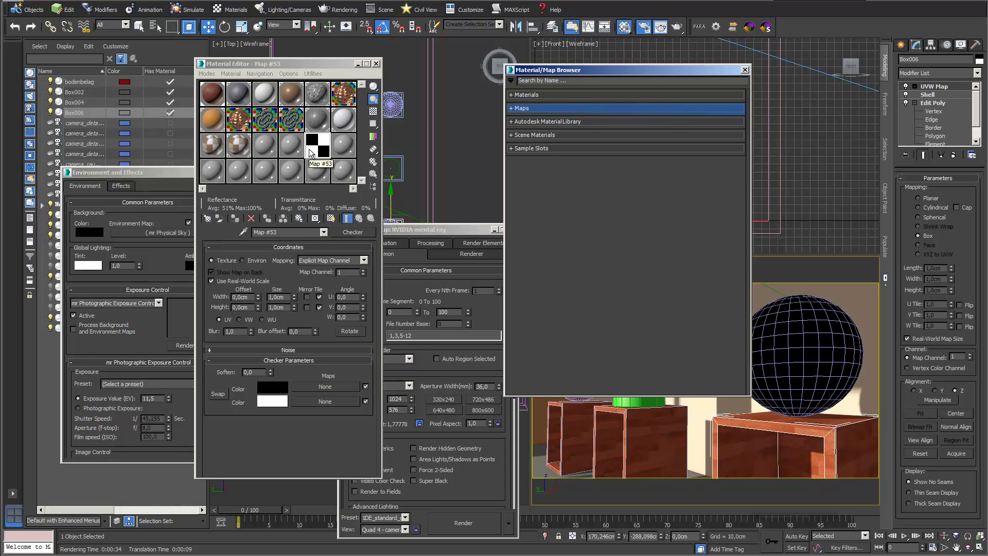
click(513, 135)
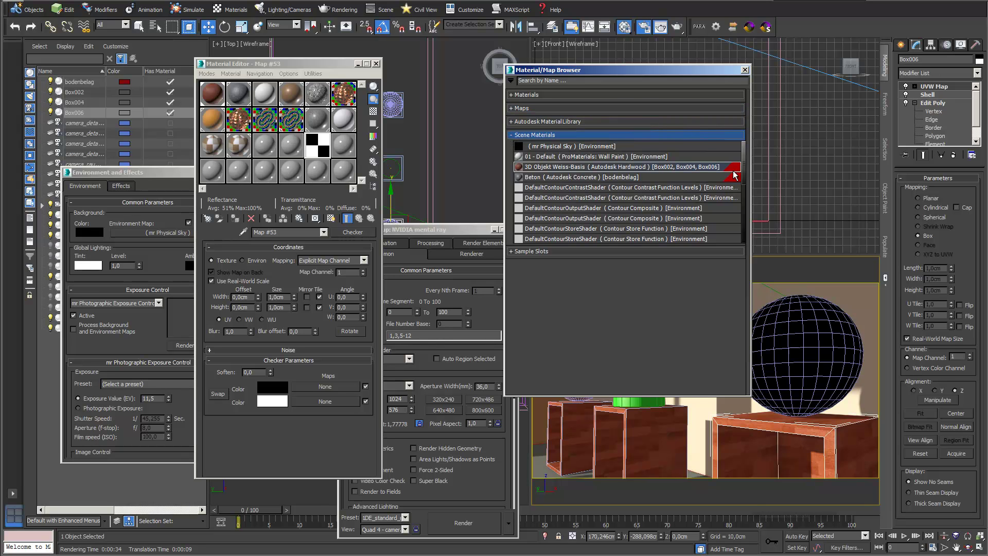
mouse_move(745, 178)
mouse_down()
mouse_move(742, 231)
mouse_move(747, 172)
mouse_up()
drag(724, 244, 724, 331)
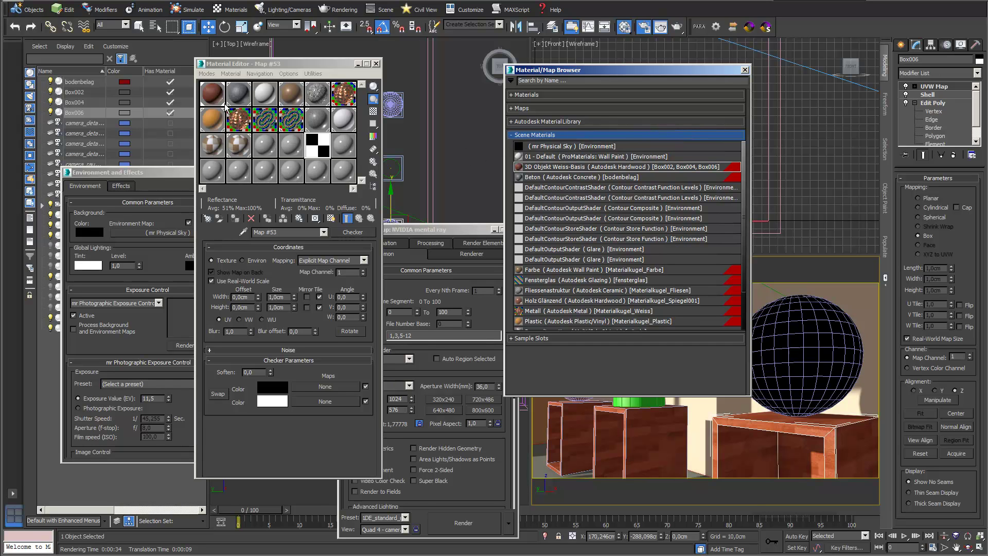
double_click(522, 168)
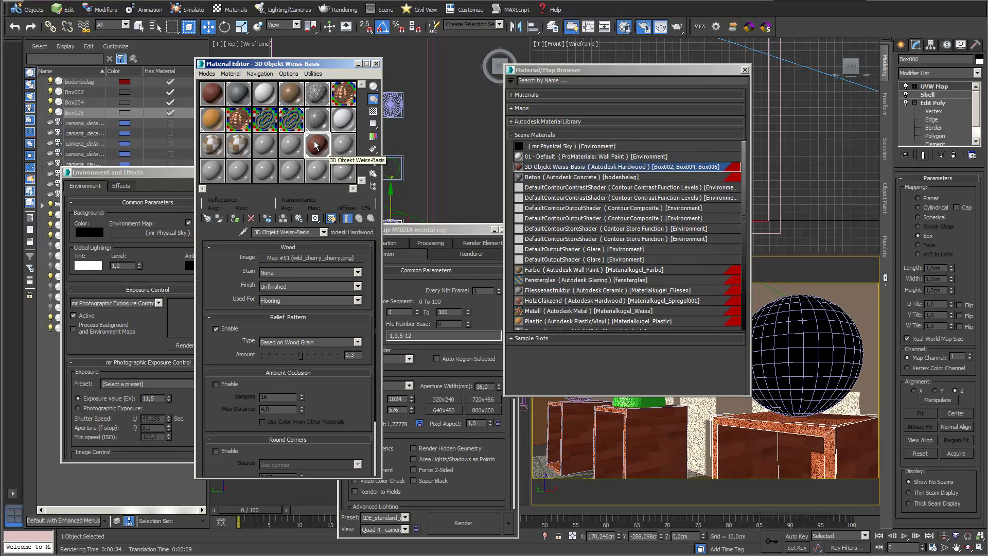
Turn the 3D Objekt Weiss-Basis material's shaded viewport display off and back on.
click(331, 219)
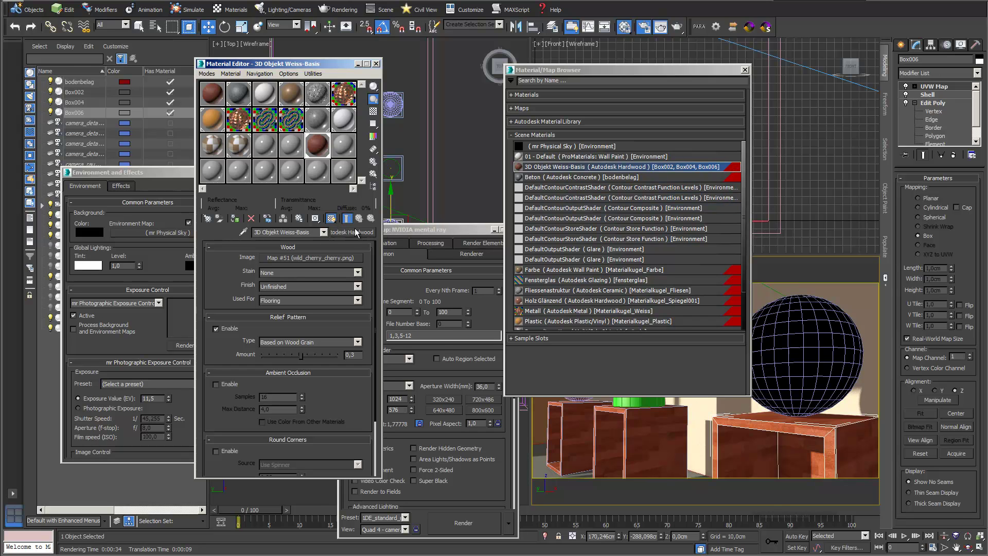
click(332, 219)
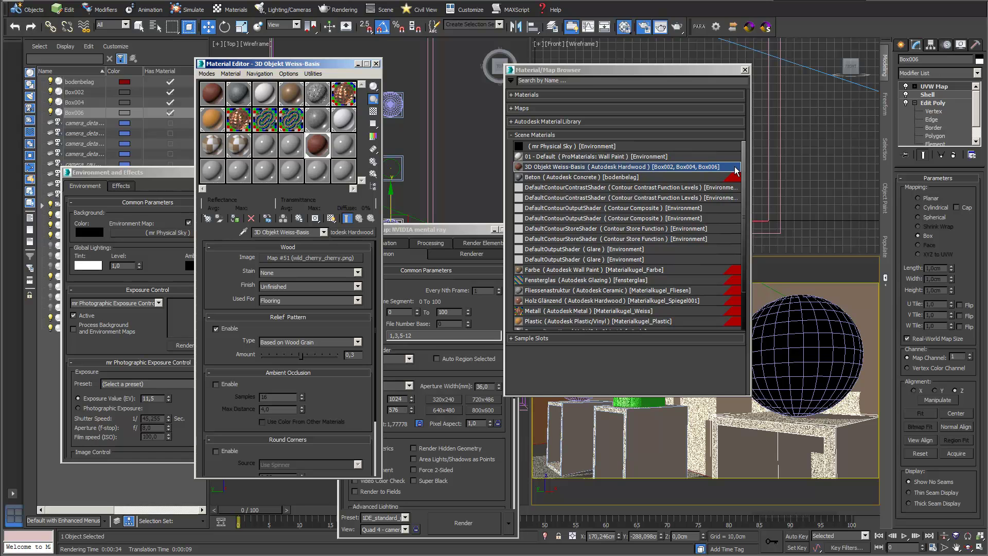
drag(331, 218, 331, 230)
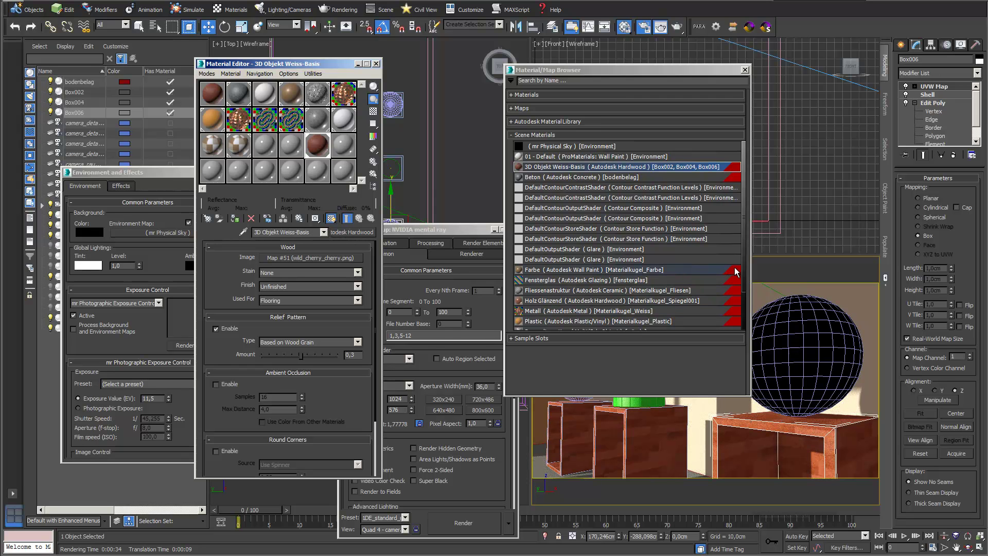
Review the remaining scene materials, then collapse that group and expand the Sample Slots group to show all its previews.
drag(747, 290, 750, 322)
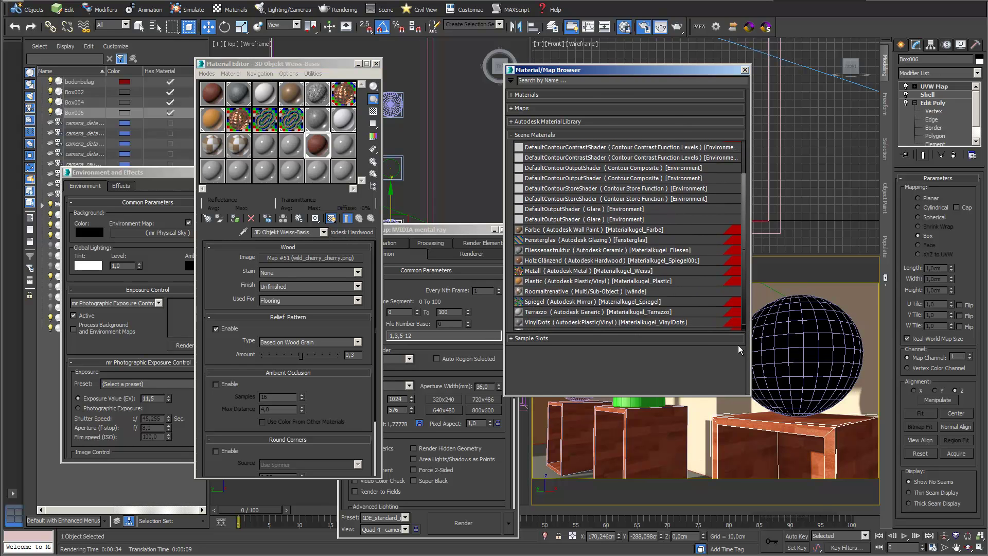
click(512, 136)
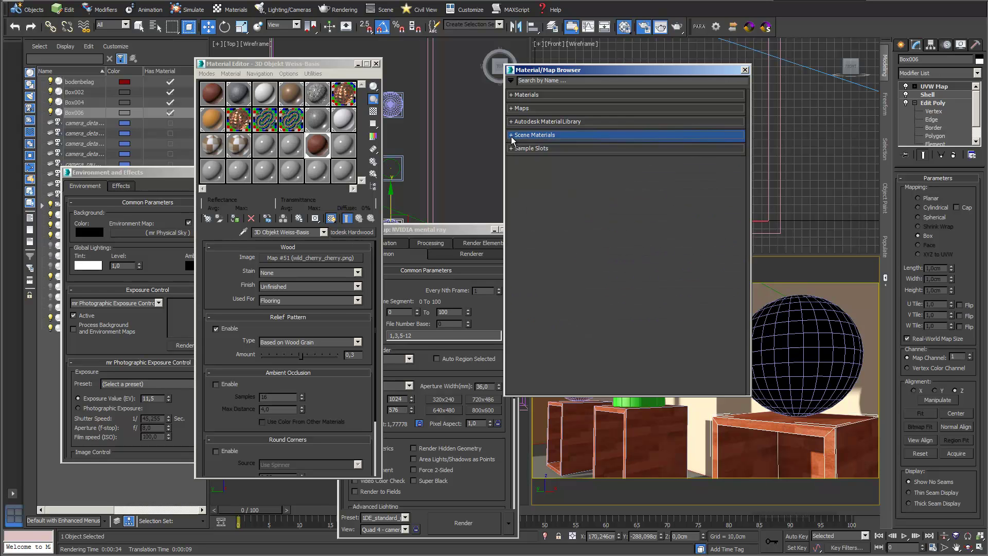
click(513, 149)
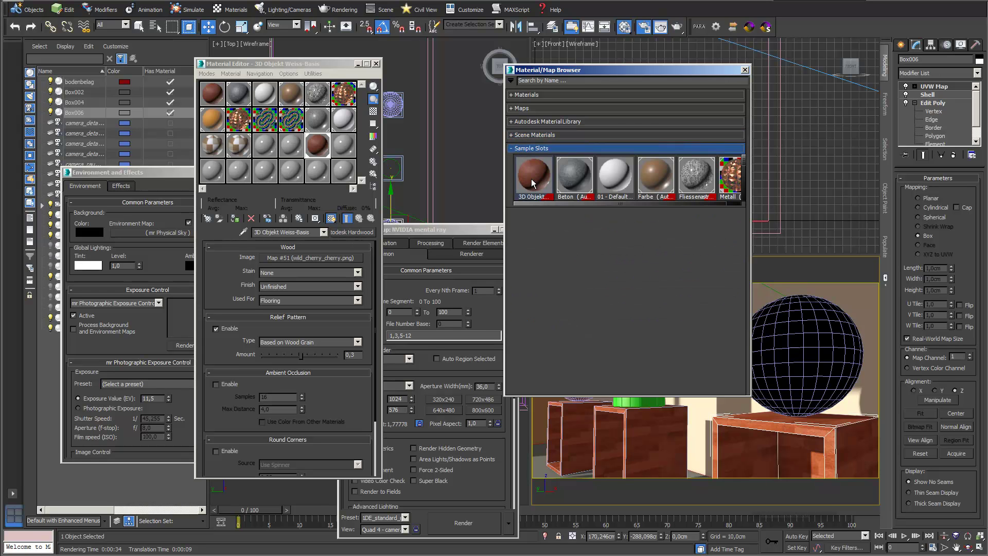
drag(743, 204, 729, 375)
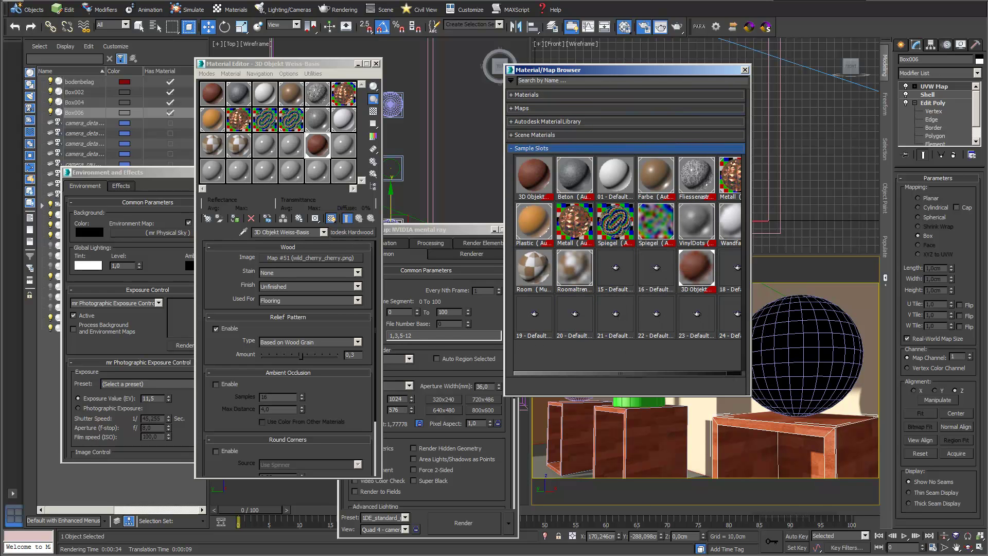
drag(513, 150, 504, 136)
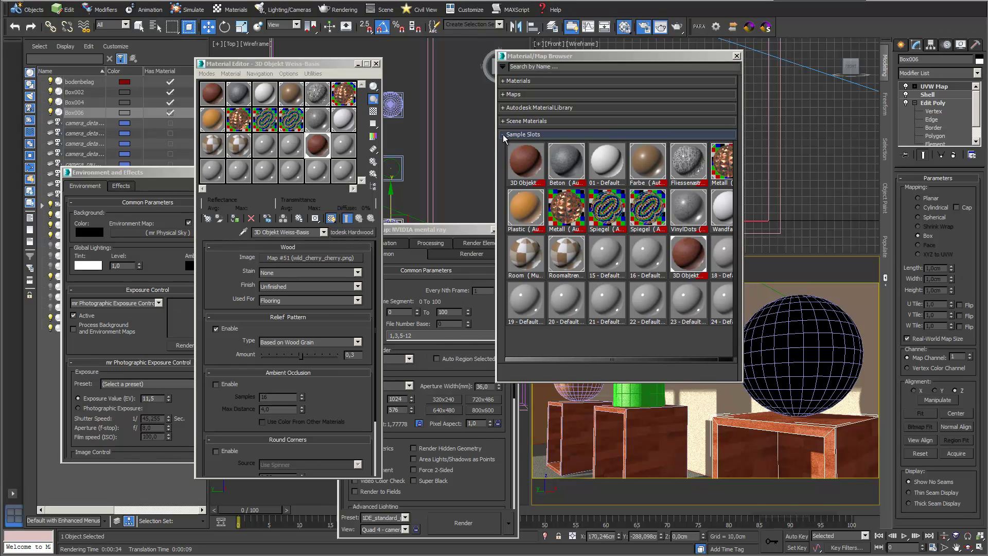
Expand the Materials group with its mental ray and Standard subgroups to examine the available material types.
click(505, 83)
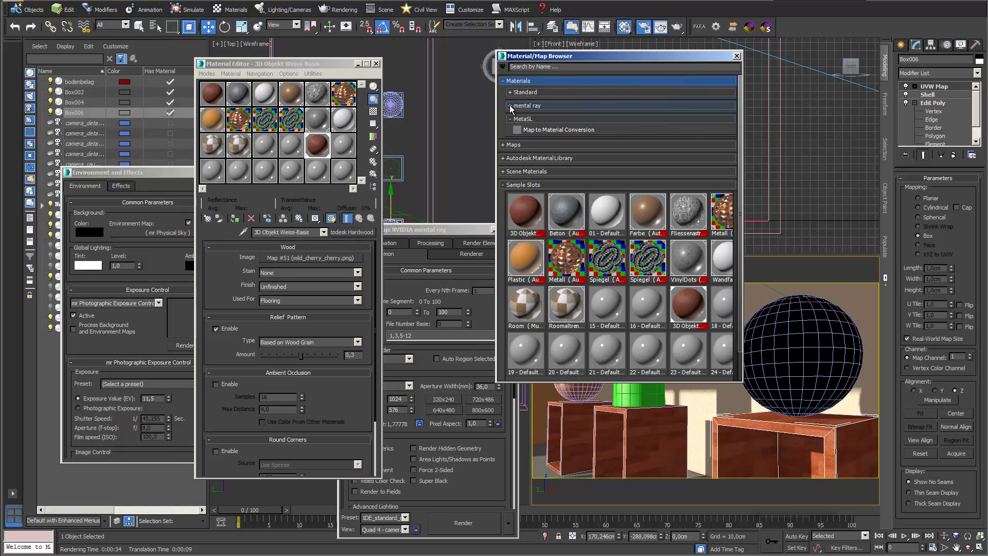
click(511, 106)
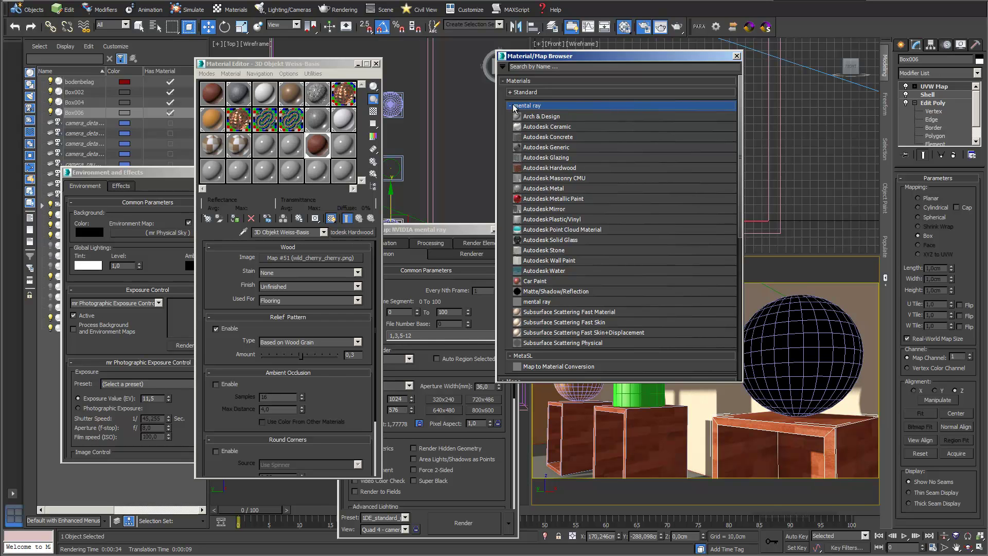
click(511, 94)
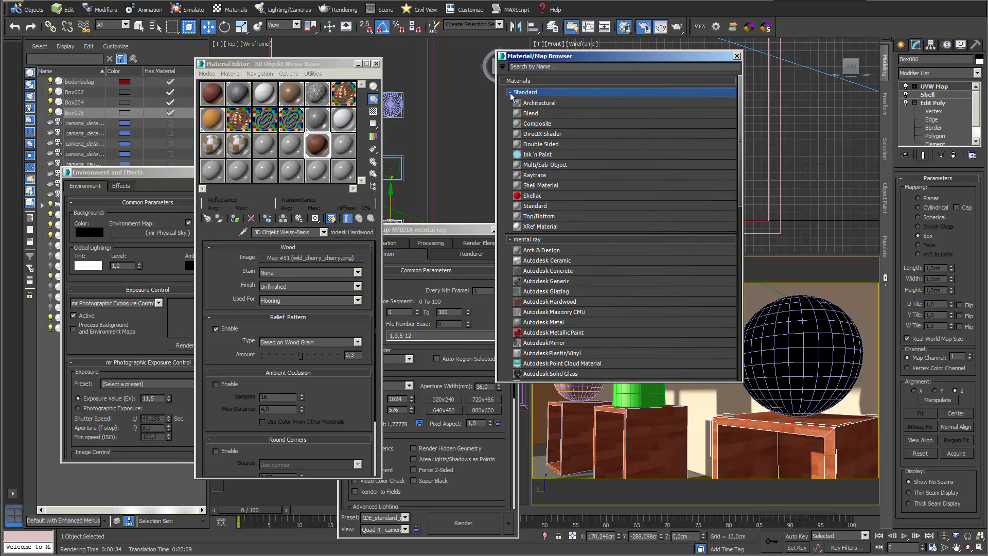
Collapse the Standard materials group and load Autodesk Wall Paint into the last sample slot of the third row.
click(511, 93)
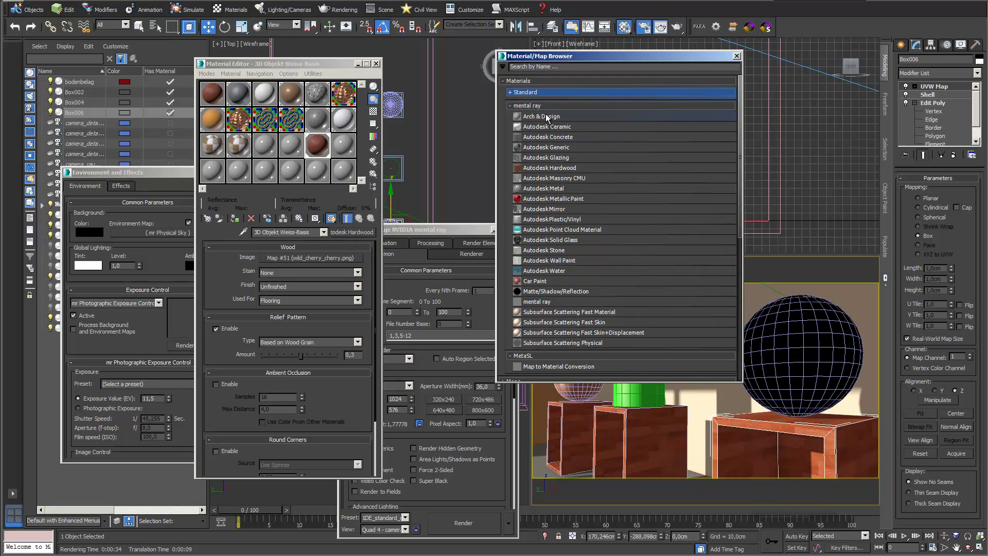
click(343, 151)
drag(298, 370, 355, 353)
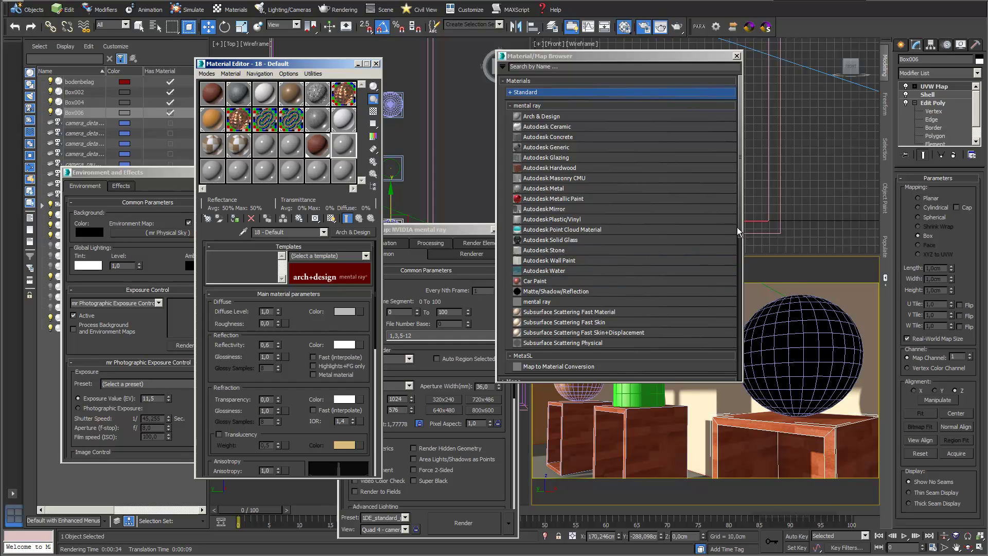
drag(741, 231, 735, 223)
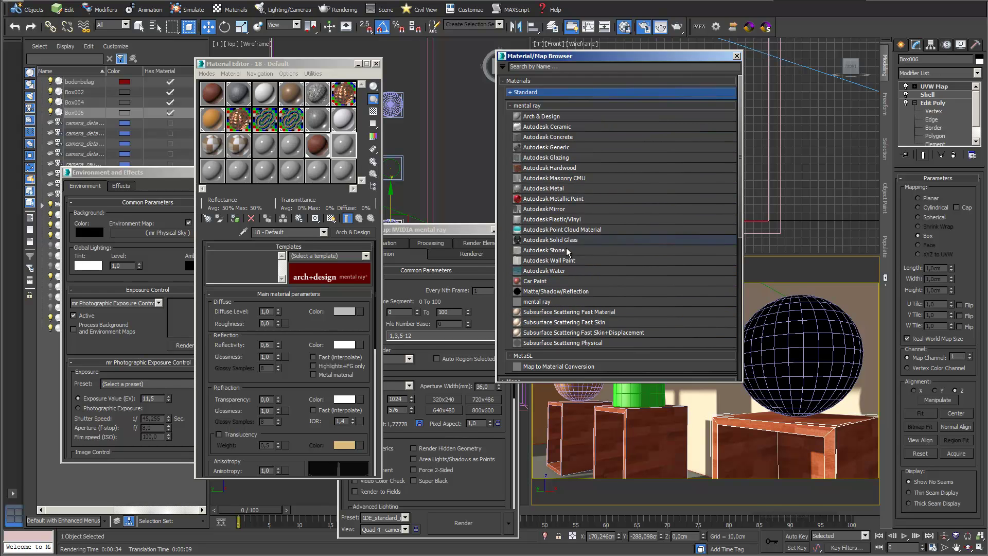
double_click(566, 262)
drag(366, 342, 260, 320)
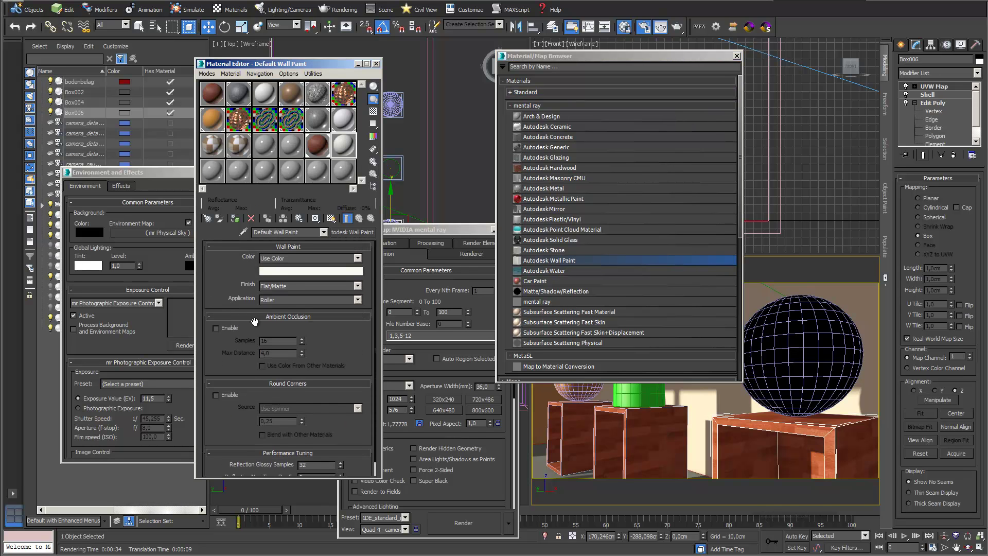
Expand the Autodesk Material Library and compare its categories with the mental ray material types.
click(511, 105)
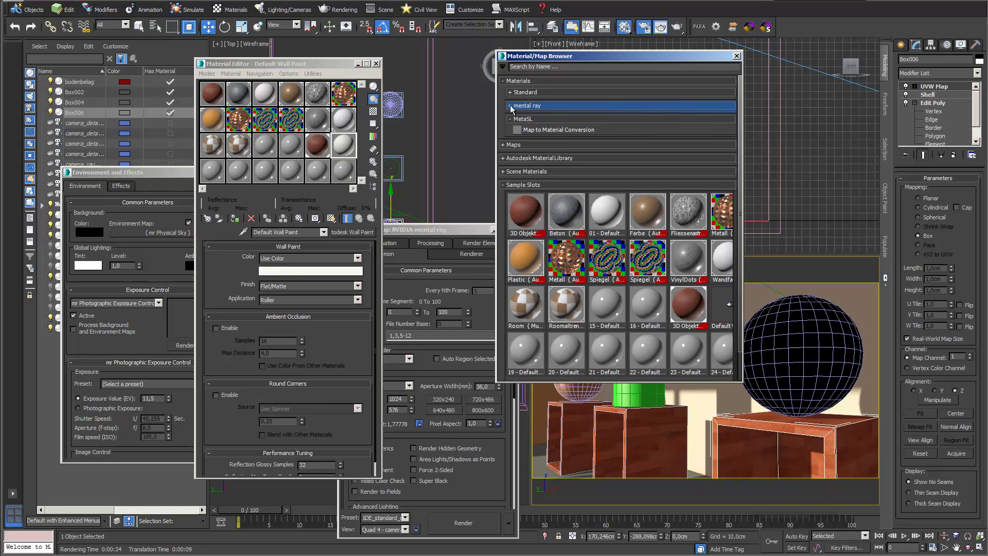
click(504, 159)
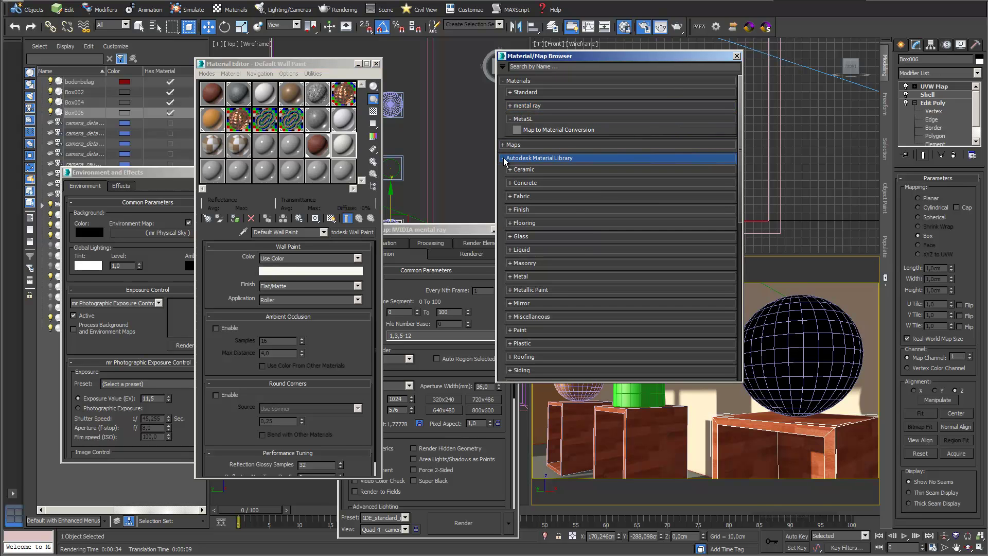
click(510, 105)
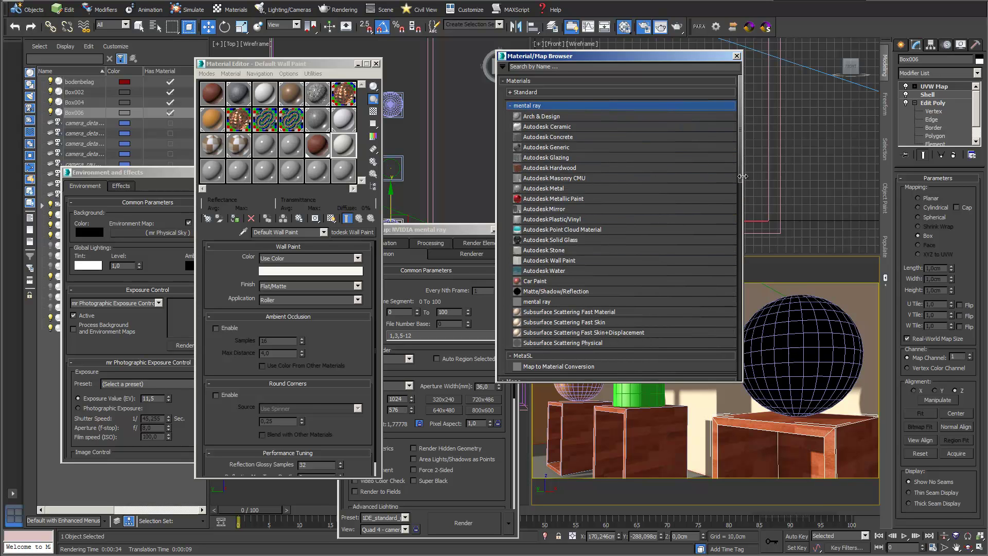
drag(741, 176, 733, 276)
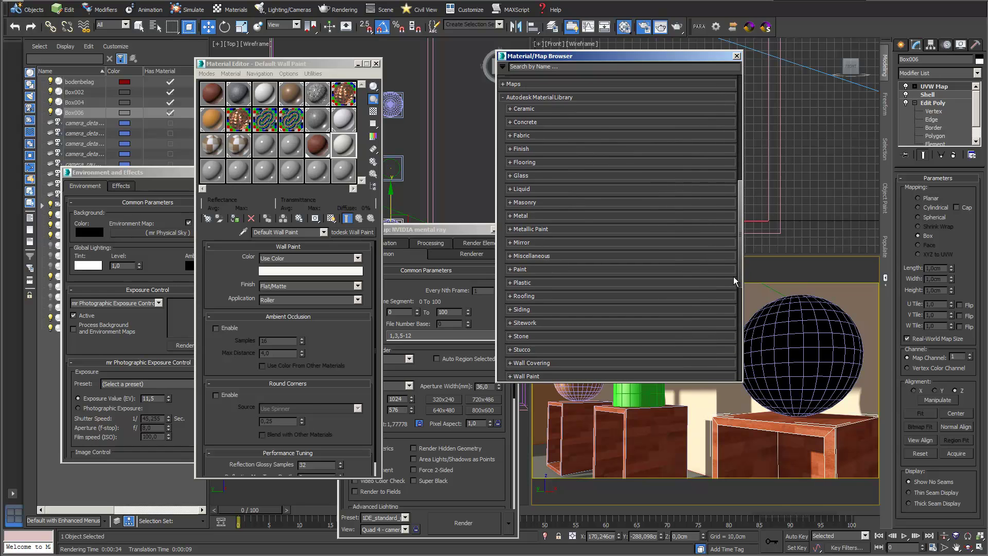
Load the 1in Squares - Mosaic Blue material from the library's Ceramic Tile category into the active sample slot.
click(512, 110)
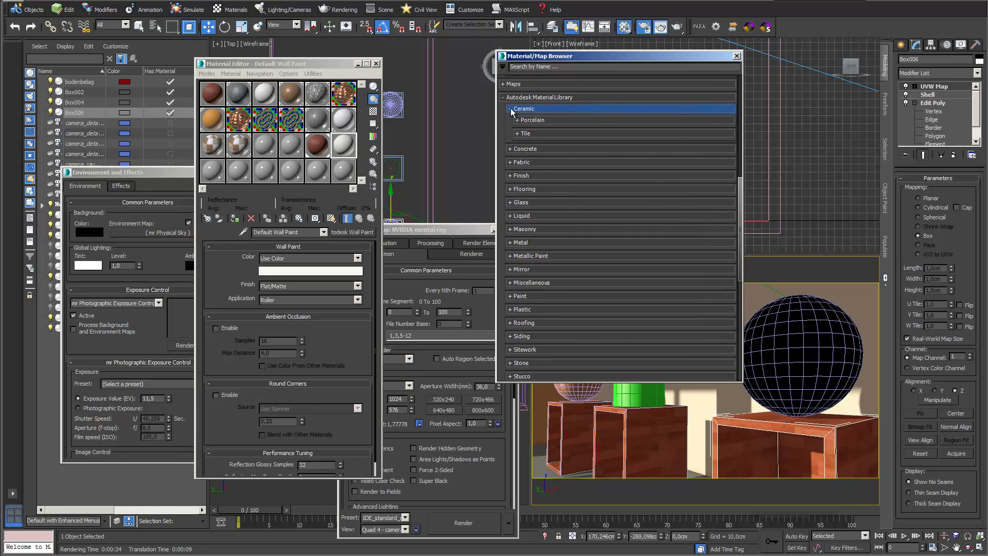
click(518, 134)
click(517, 133)
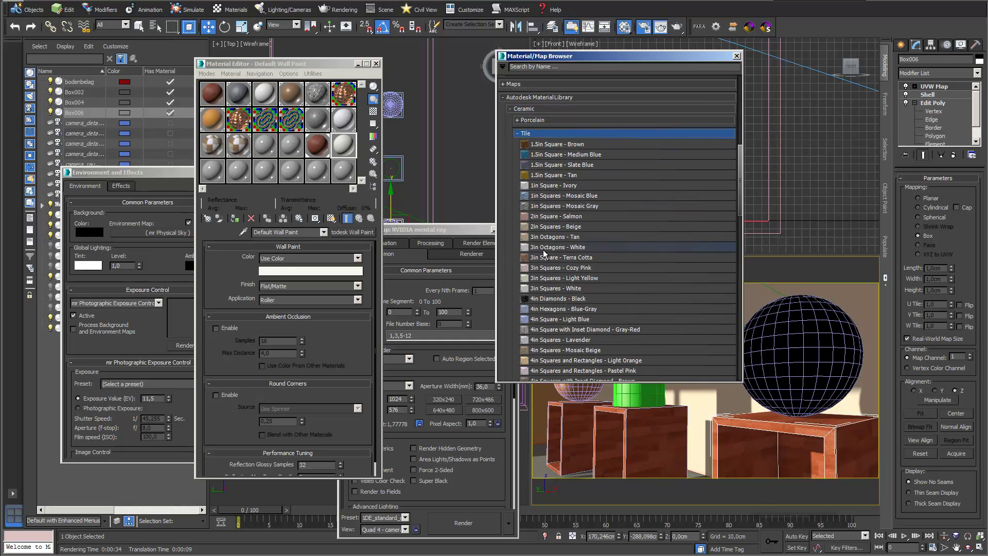
mouse_move(740, 186)
mouse_down()
mouse_move(737, 246)
mouse_move(738, 205)
mouse_up()
scroll(738, 168, up, 2)
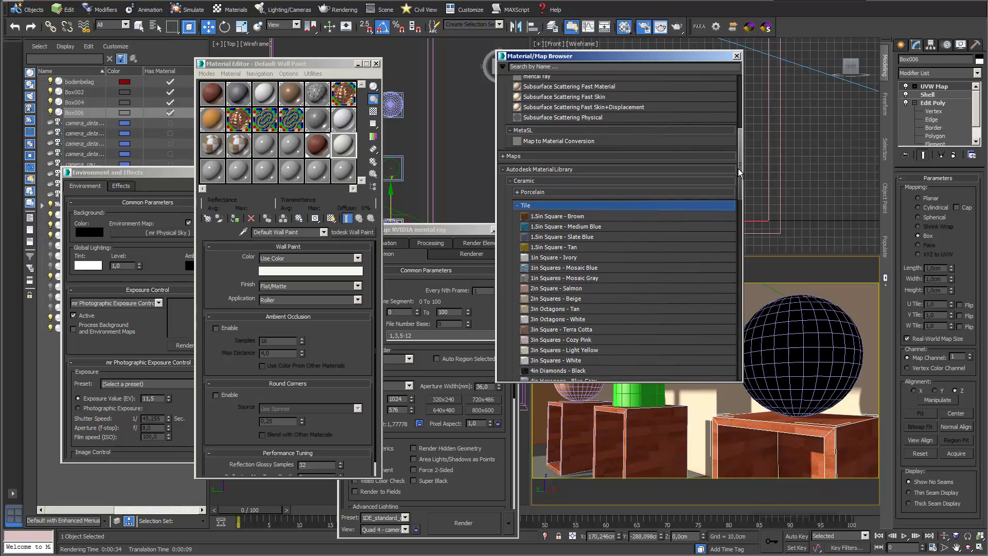
drag(738, 168, 740, 173)
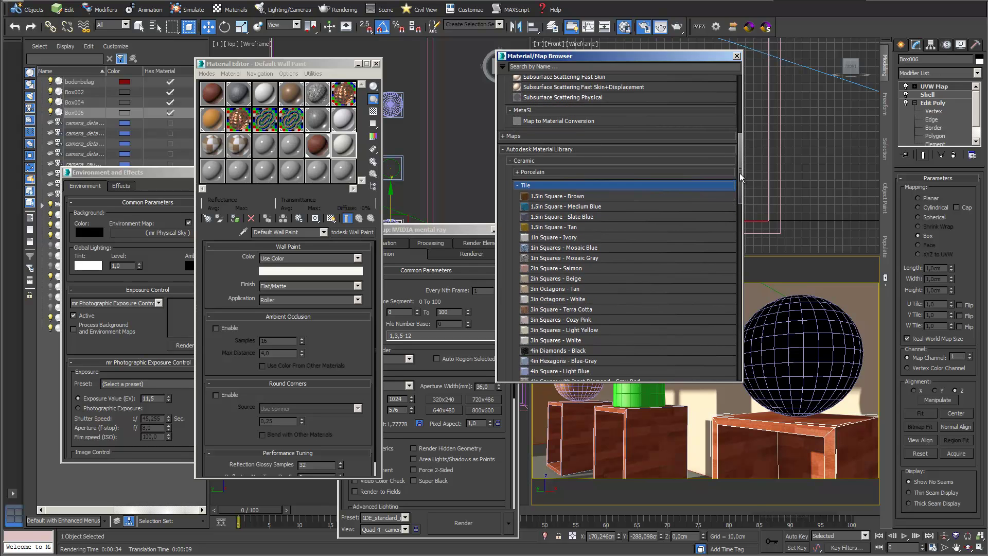
double_click(526, 248)
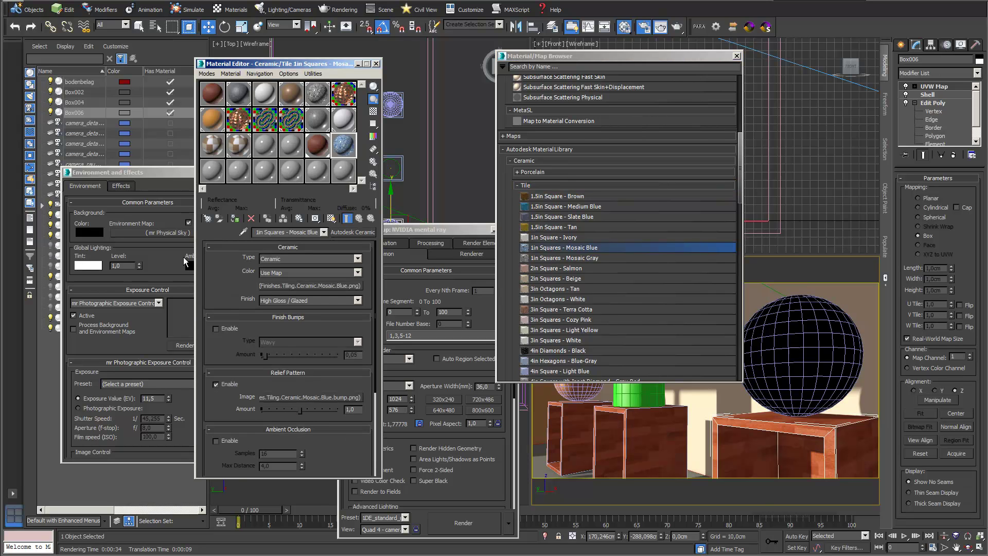
Inspect the Mosaic Blue material in a magnified preview, and preview the source bitmap of its ceramic color map without replacing it.
double_click(345, 149)
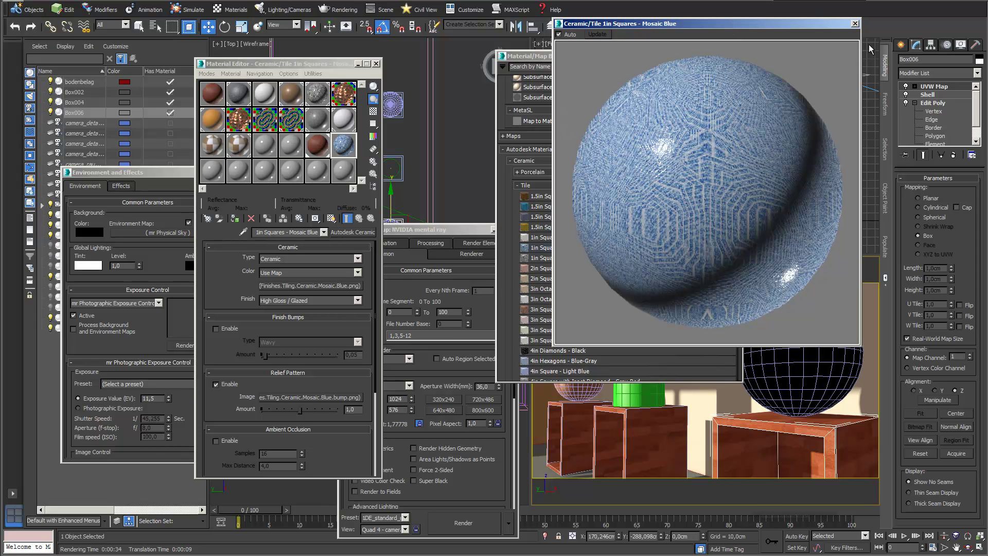
click(854, 23)
click(316, 286)
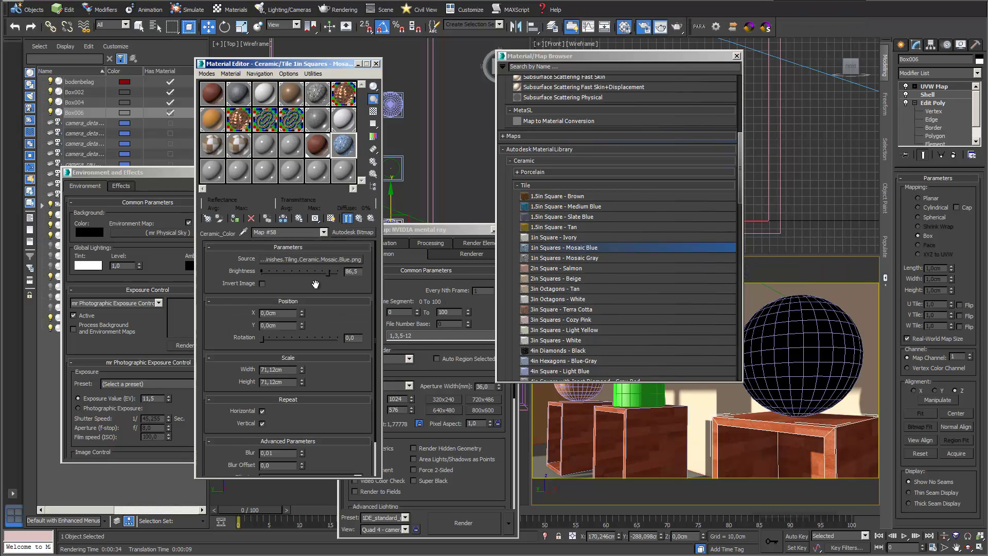
click(341, 259)
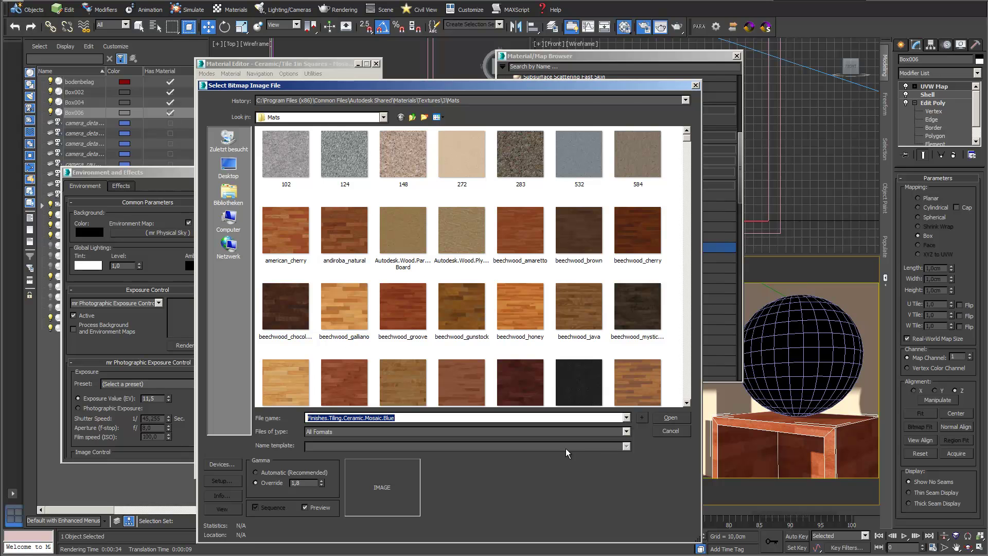
click(547, 418)
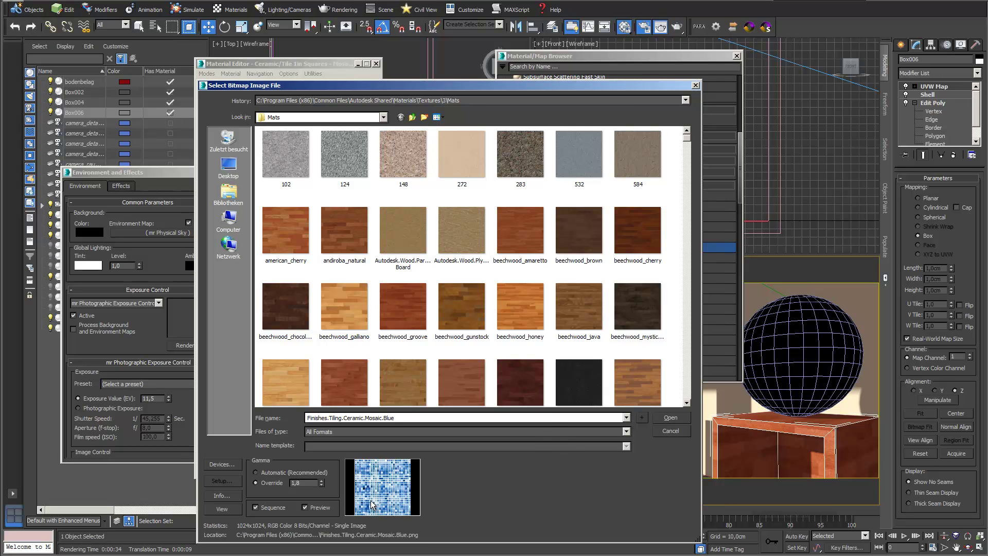
click(683, 430)
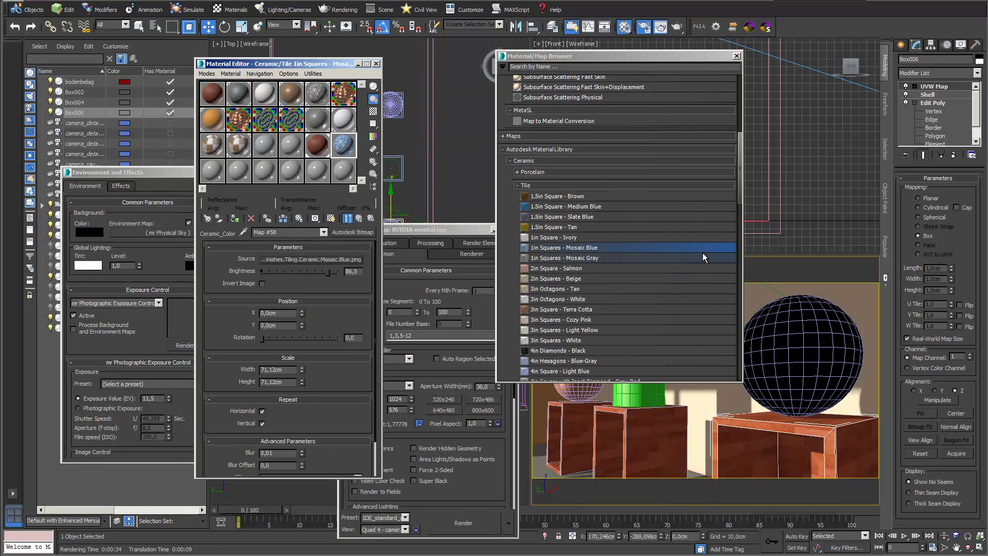
Collapse the library's Tile category and return from the ceramic color map to its parent Mosaic Blue material.
mouse_move(740, 178)
mouse_down()
mouse_move(742, 245)
mouse_move(745, 169)
mouse_up()
click(525, 223)
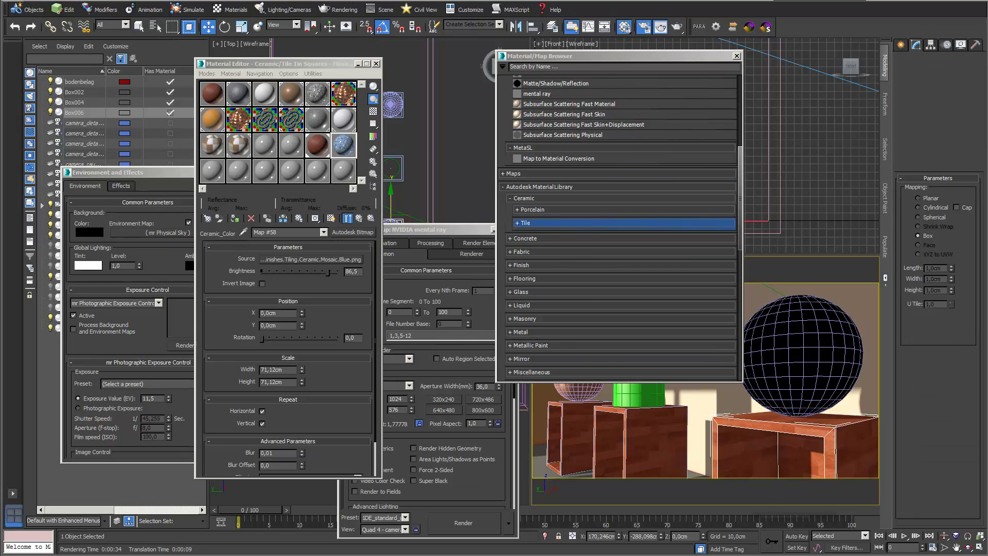
scroll(357, 419, down, 1)
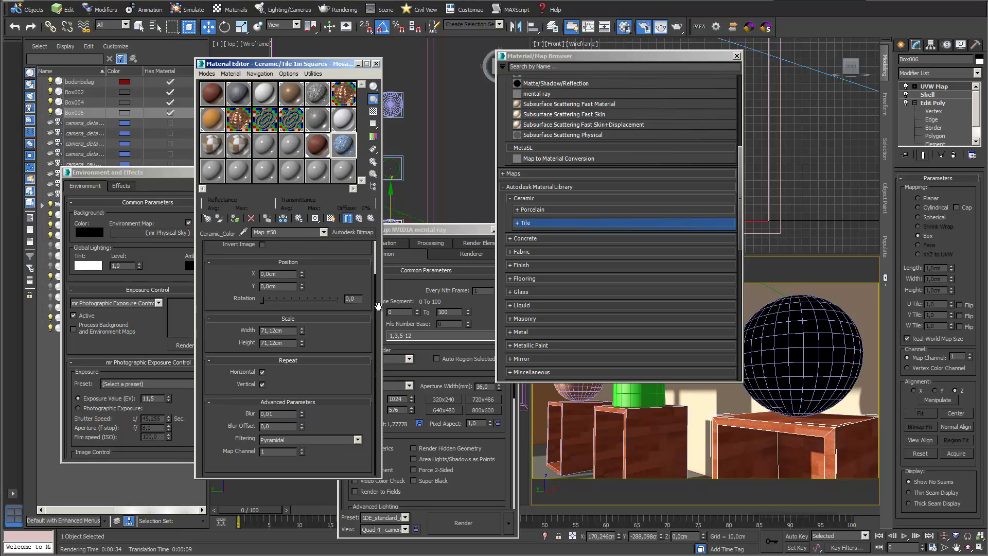
click(360, 219)
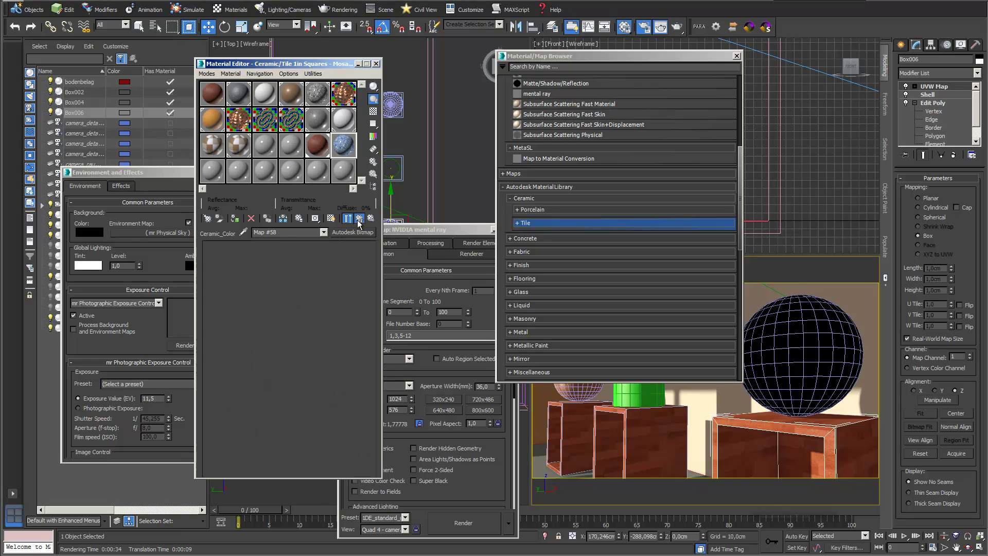
Enable Ambient Occlusion on the Mosaic Blue material with a Max Distance of 120 and Use Color From Other Materials.
scroll(361, 446, down, 3)
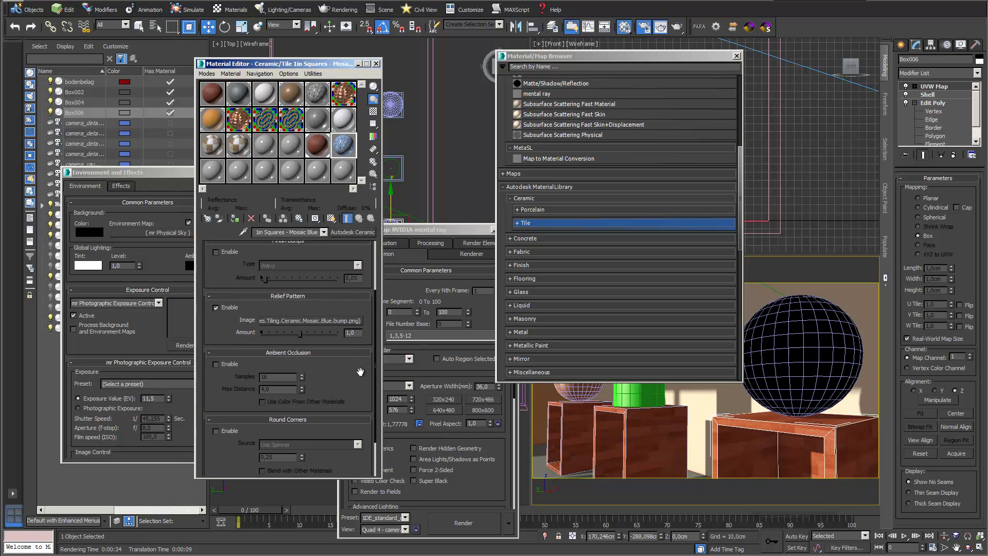
click(215, 364)
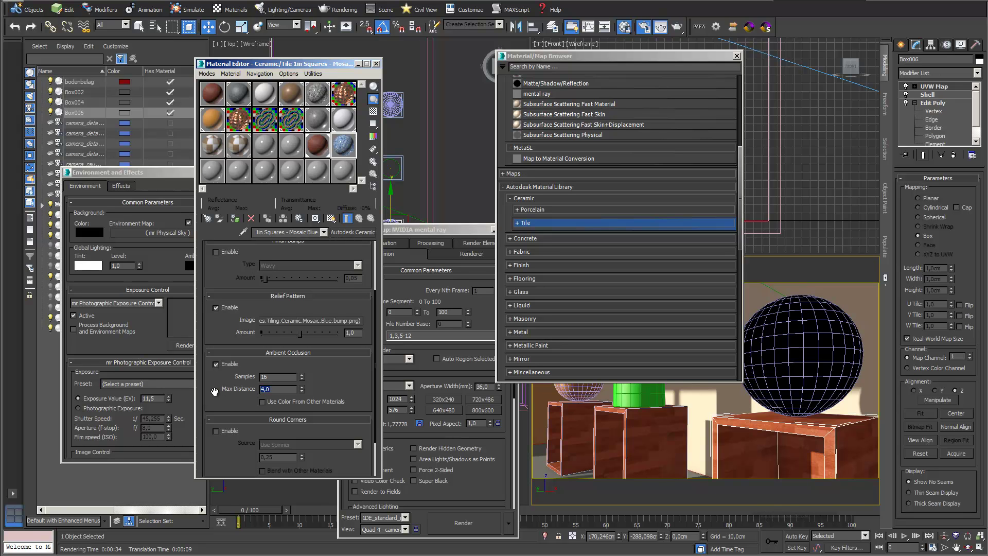
text(120)
key(Return)
click(262, 401)
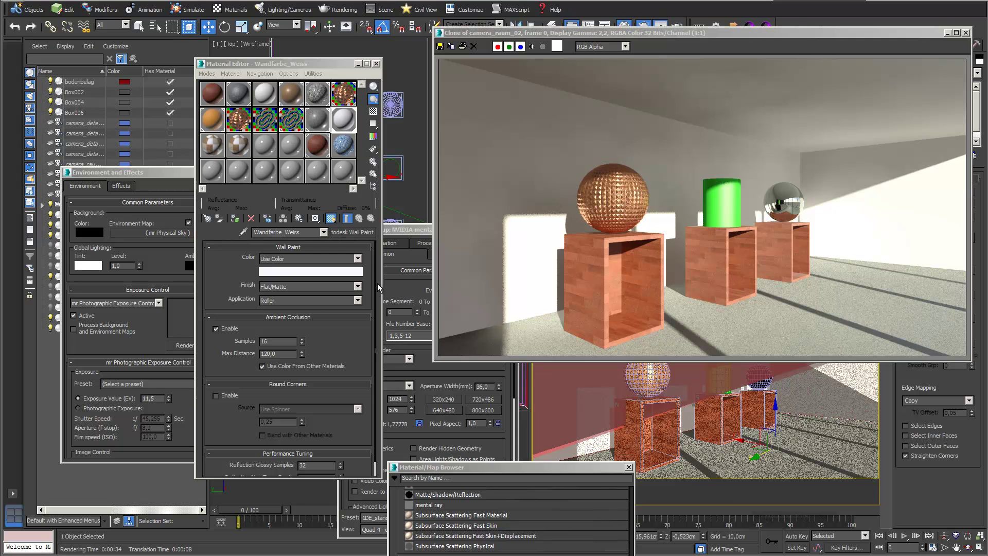
Turn Wandfarbe_Weiss's Ambient Occlusion off and back on, and set its Max Distance to 4,0.
click(216, 328)
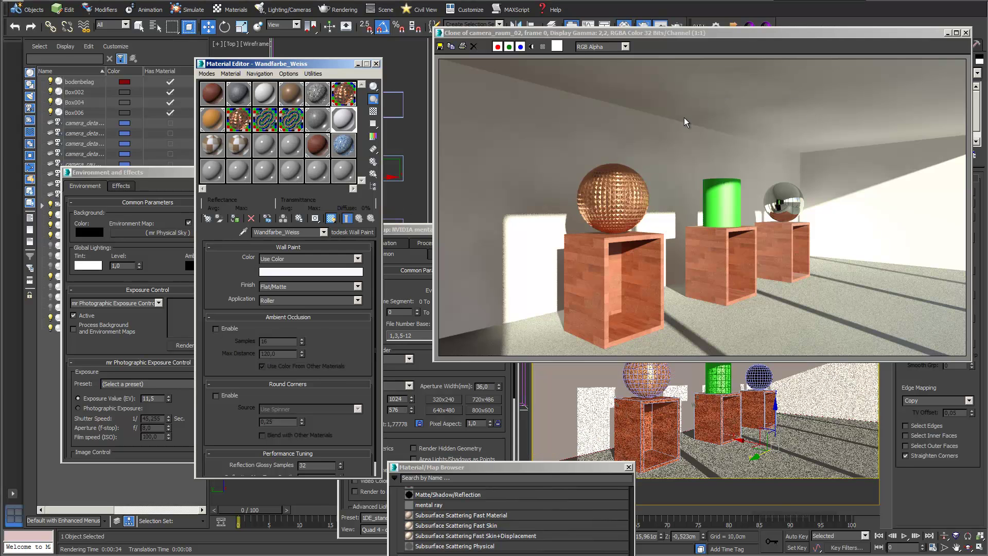
click(215, 327)
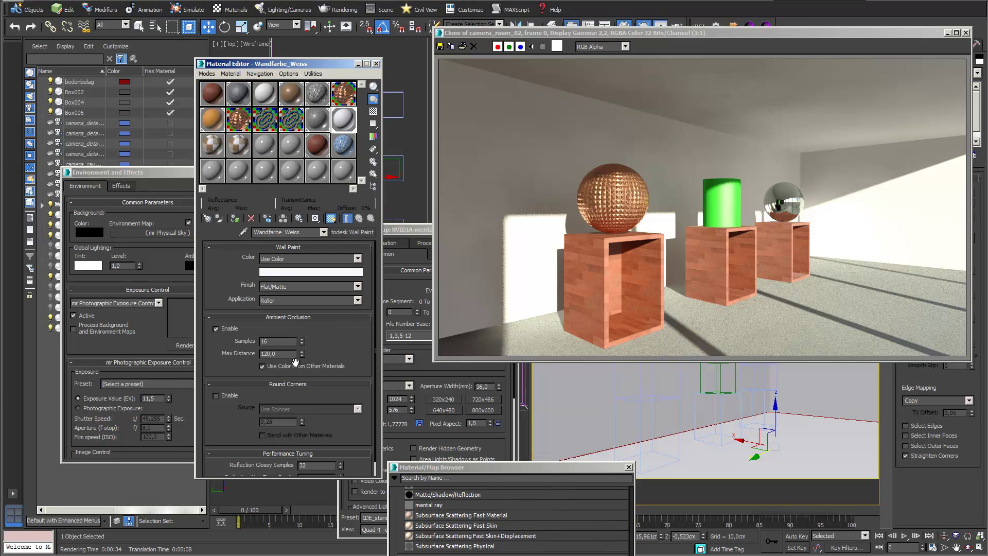
click(275, 353)
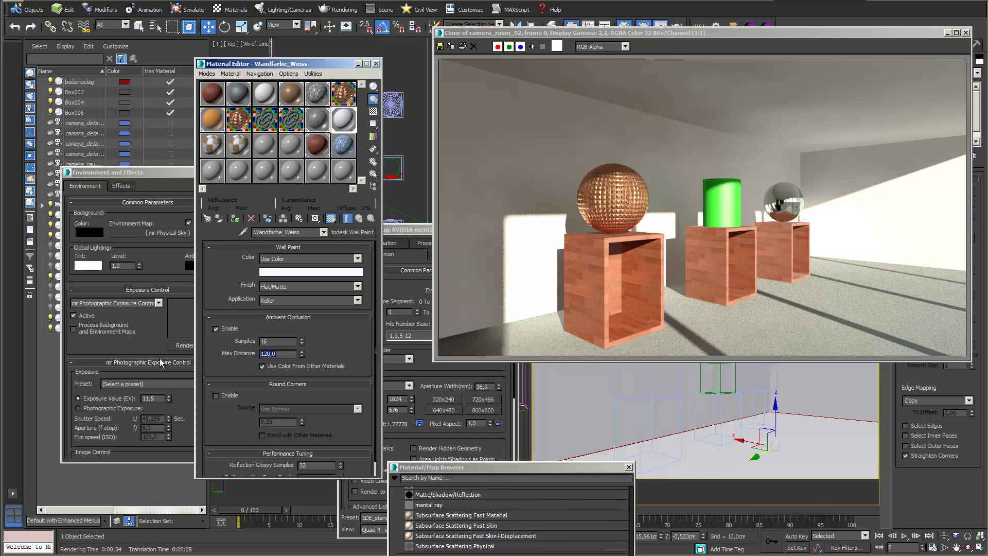
text(4,0)
key(Return)
Clone the rendered image and bring up the rendered frame window beside the clones to compare the ambient occlusion shading.
click(451, 46)
mouse_move(613, 507)
mouse_down()
mouse_move(795, 82)
mouse_move(784, 74)
mouse_up()
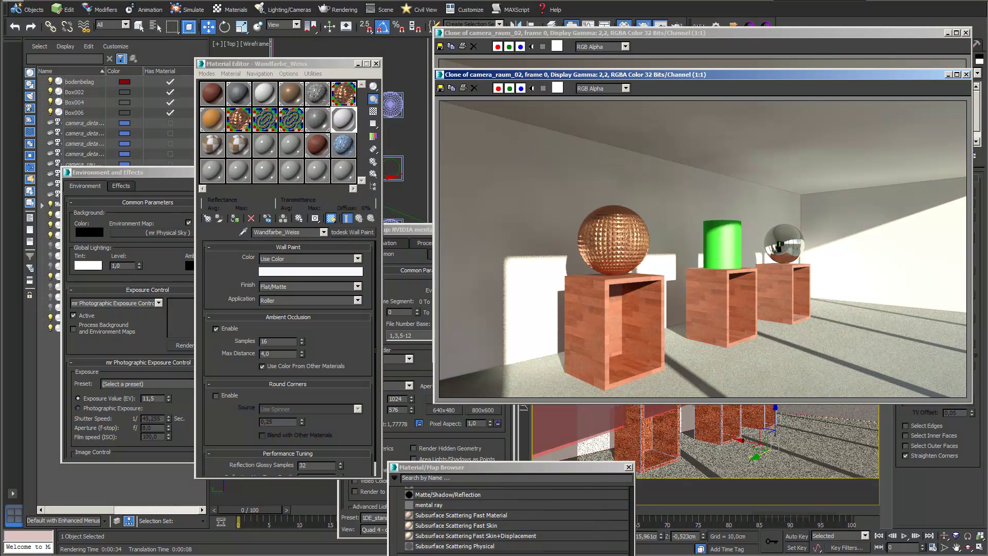
click(644, 24)
drag(675, 129, 684, 67)
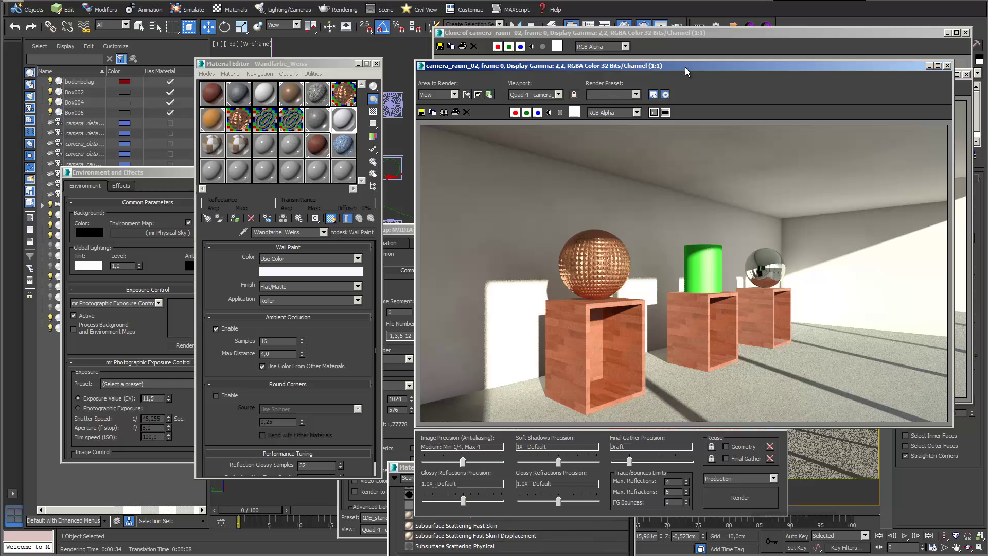
Set Wandfarbe_Weiss's Ambient Occlusion Max Distance to 120 and position the rendered frame over the cloned renders for comparison.
double_click(271, 355)
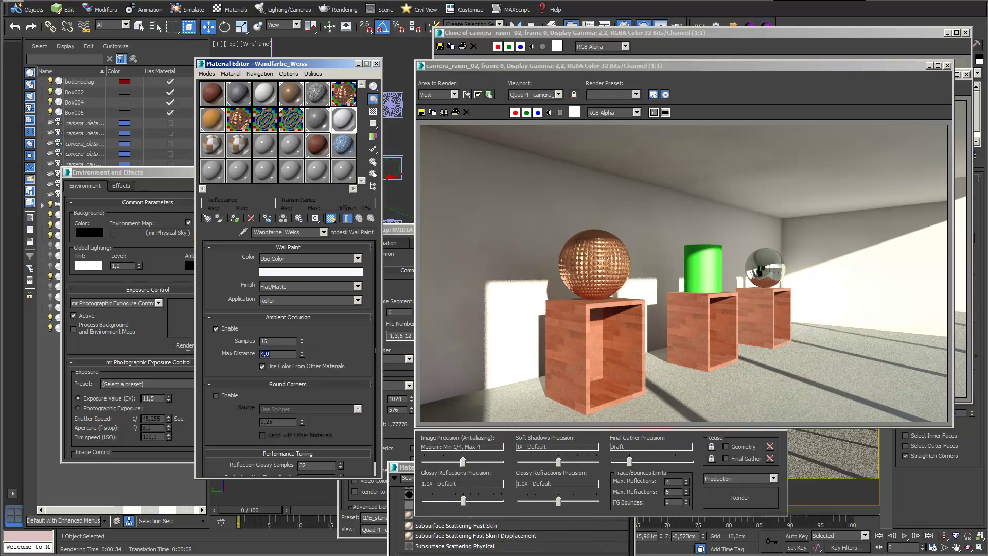
text(120)
key(Return)
click(444, 112)
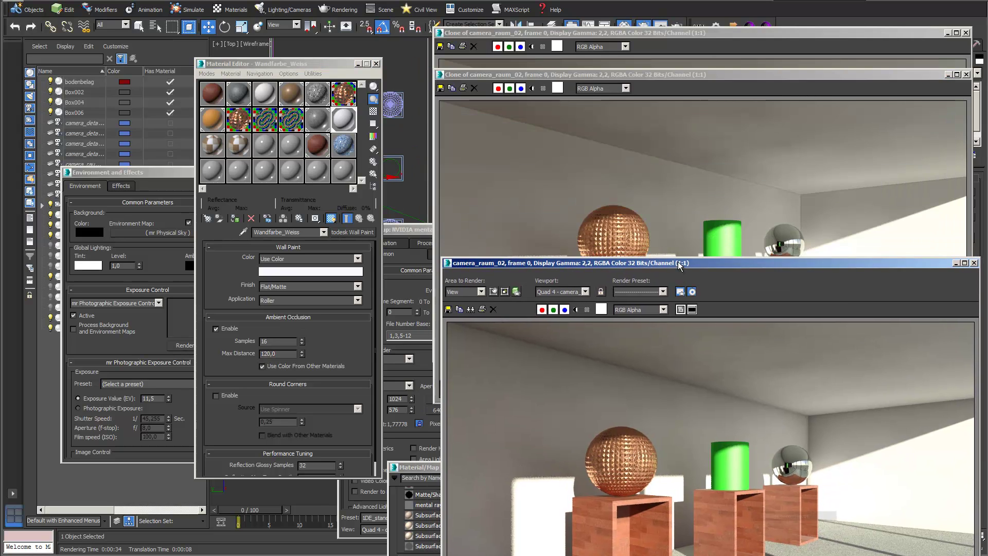
drag(706, 252, 697, 66)
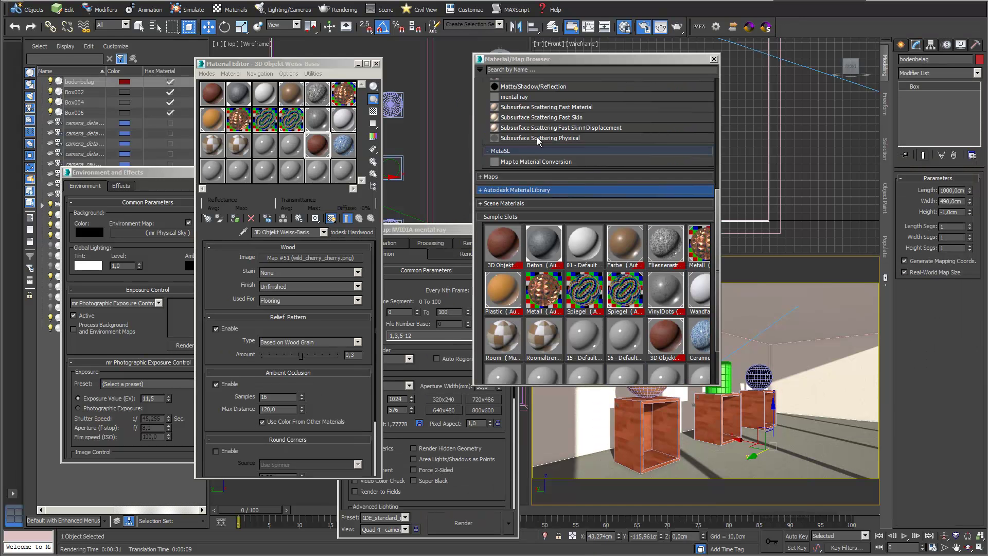
Start opening a material library from the Material/Map Browser and browse to the materiallibraries folder of 3ds Max Design 2015.
click(521, 60)
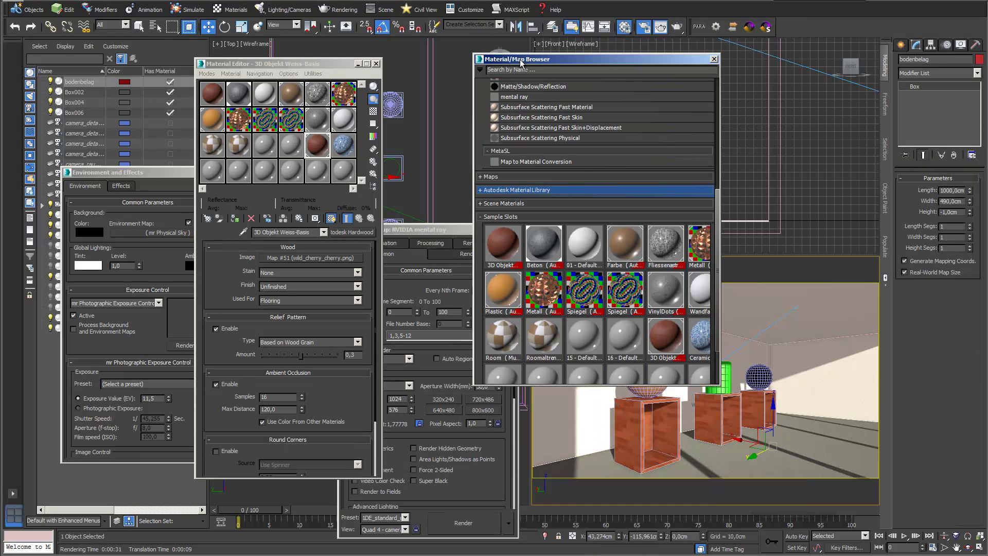
click(480, 70)
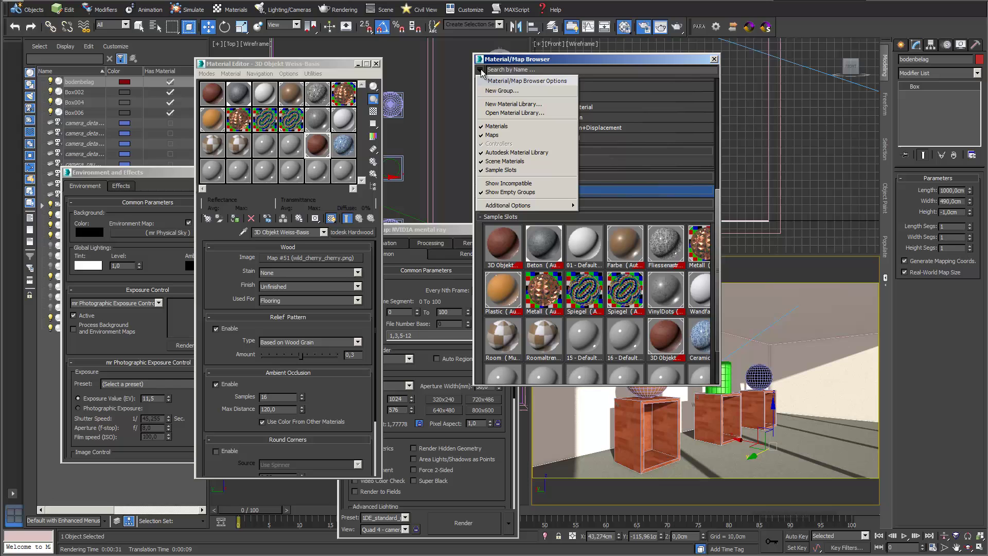
click(502, 113)
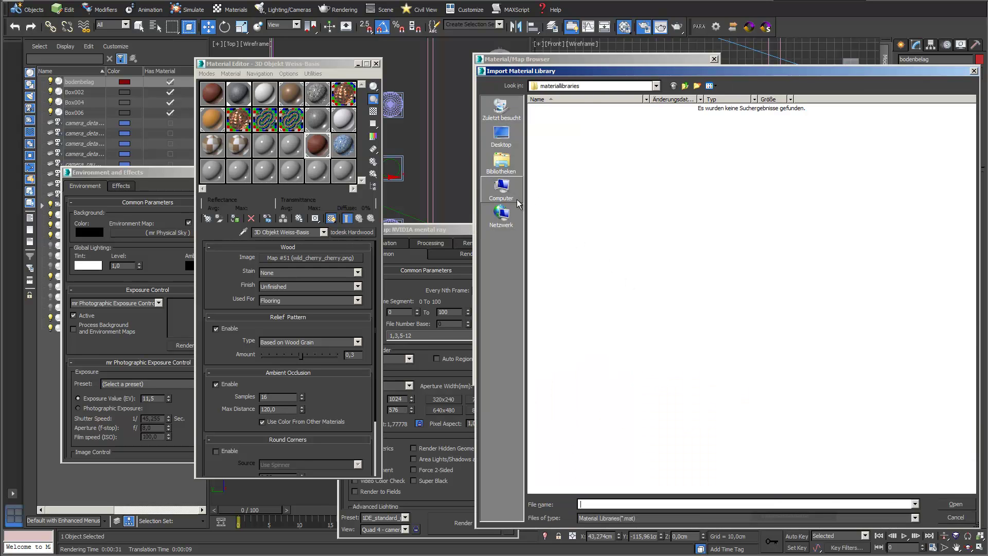
click(673, 86)
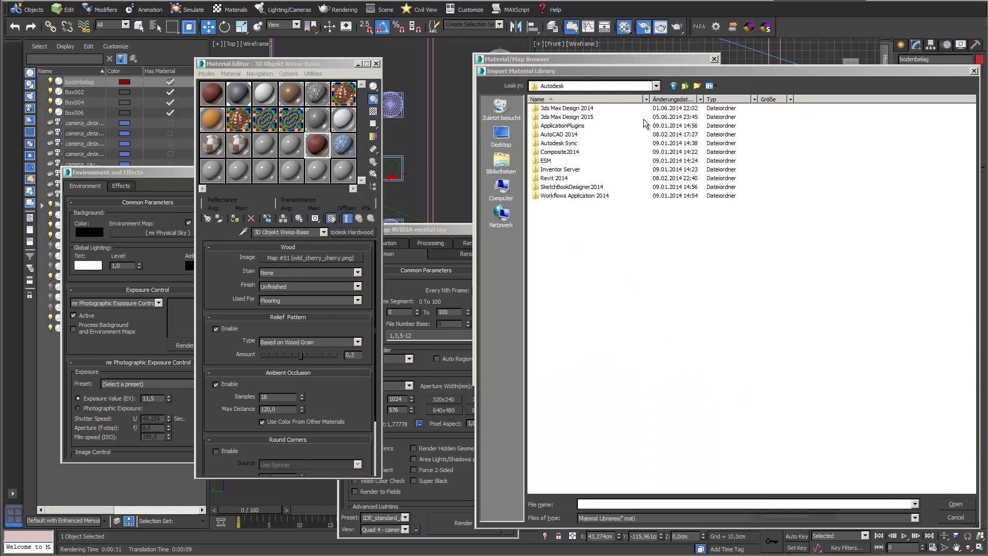
double_click(565, 118)
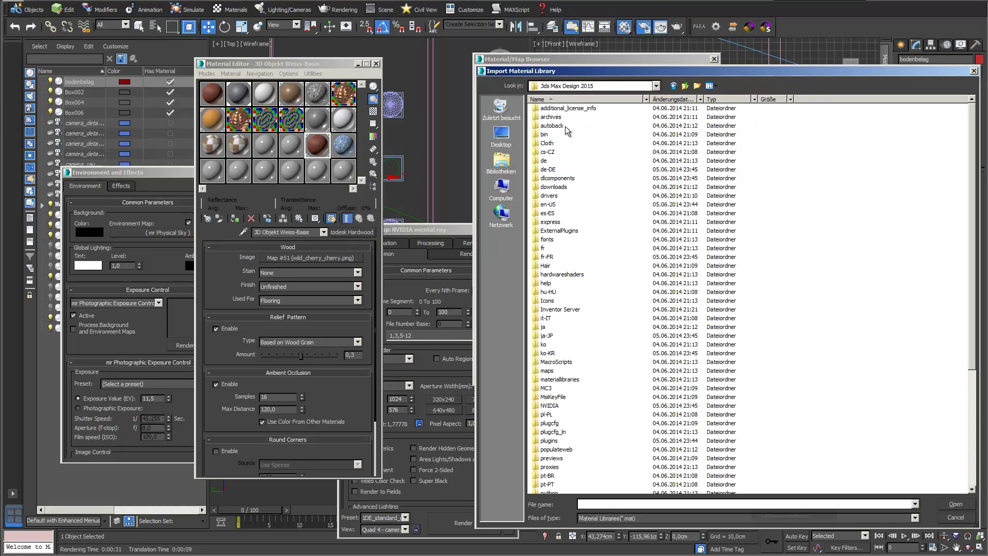
double_click(556, 380)
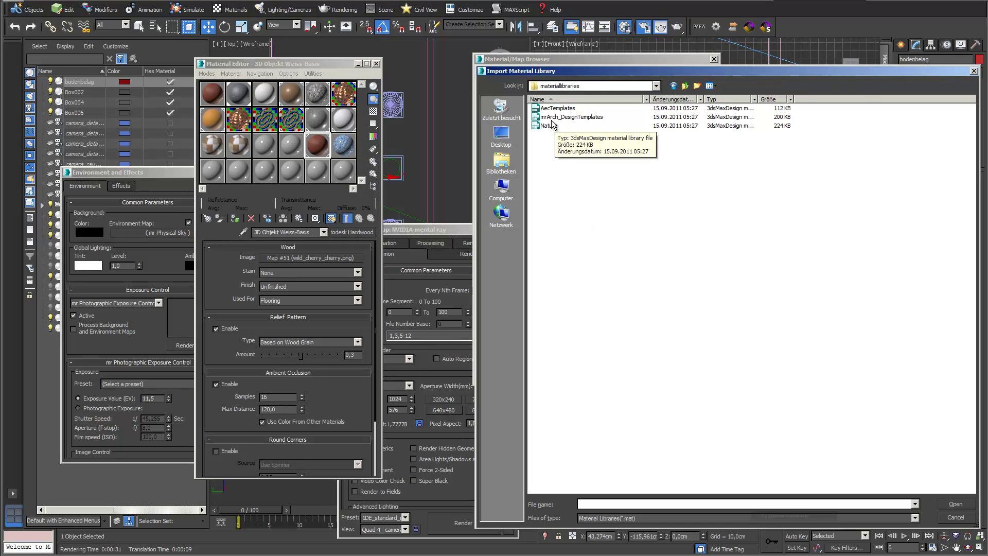
Open the mrArch_DesignTemplates material library and select its leather material in the repositioned browser.
drag(606, 69, 574, 44)
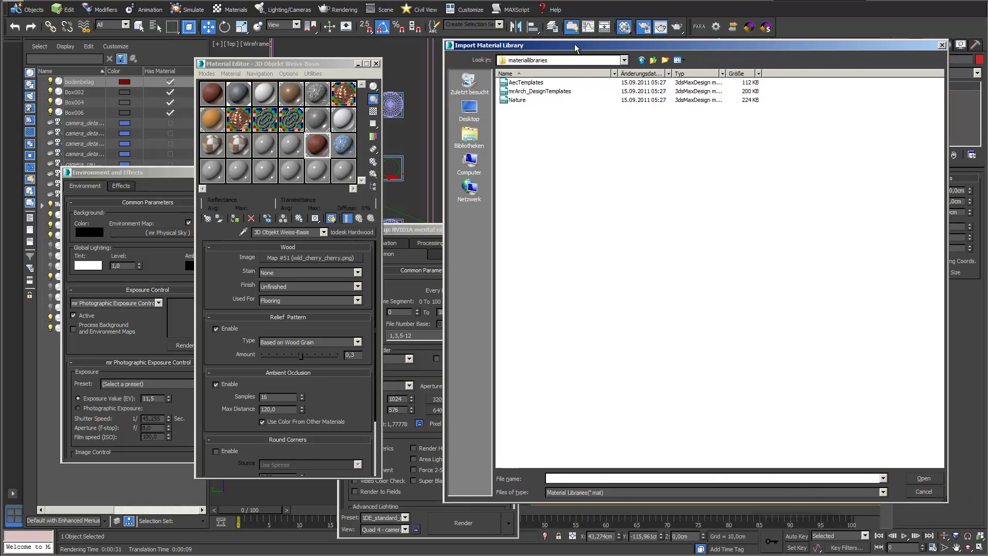
click(539, 92)
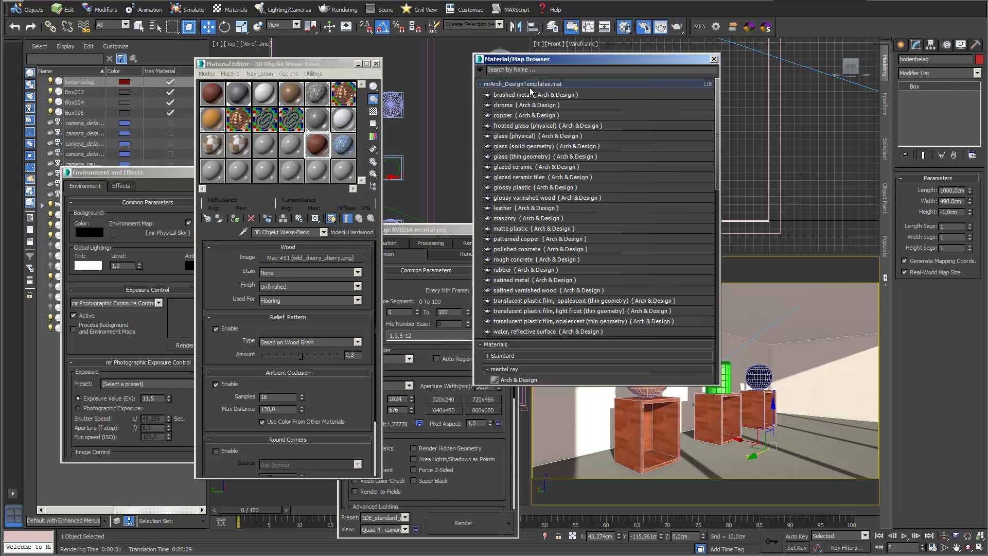
double_click(531, 91)
drag(545, 59, 601, 53)
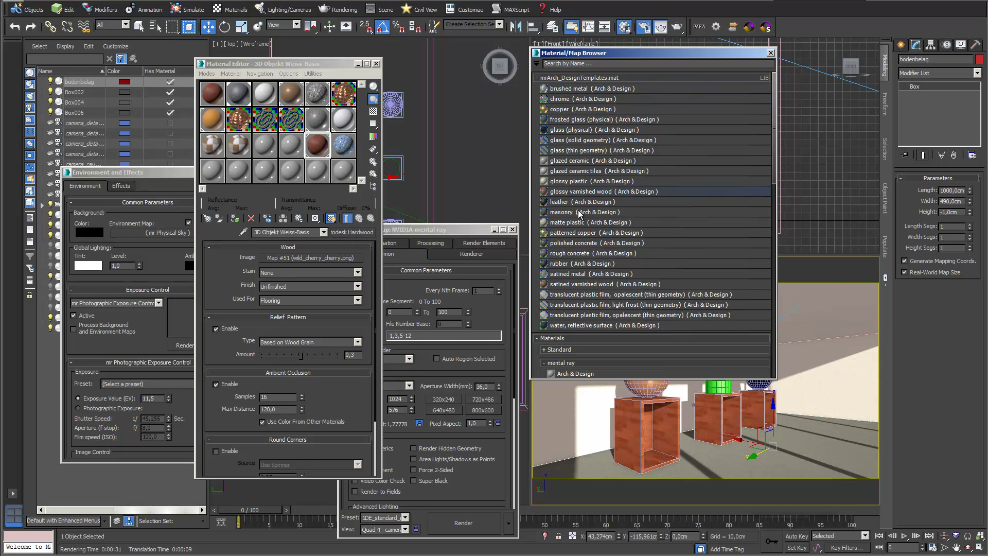
click(561, 204)
Open corniati_render2KT_AAusschnitt from the corniati_render2 folder as a material library, using the 3ds Max file (*.max) type.
click(536, 64)
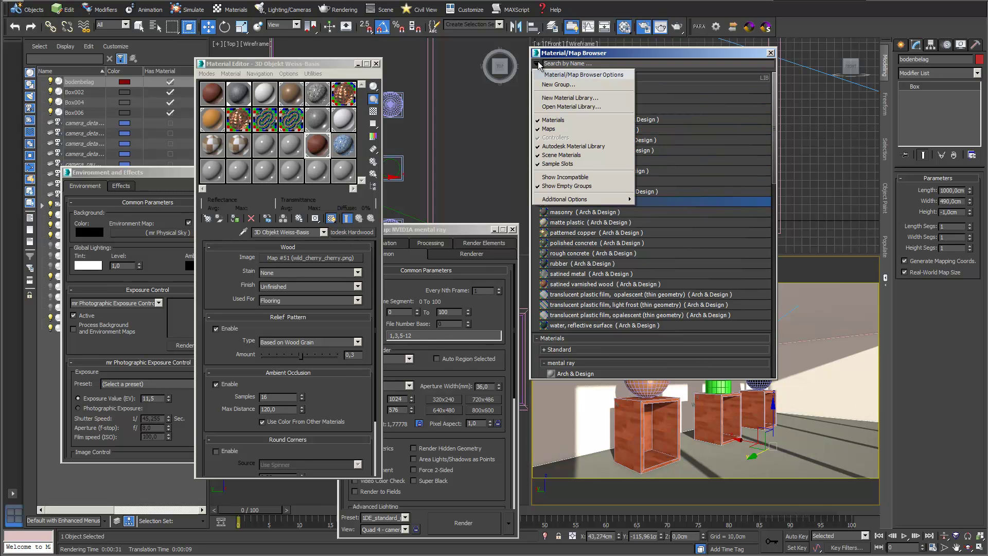
click(557, 106)
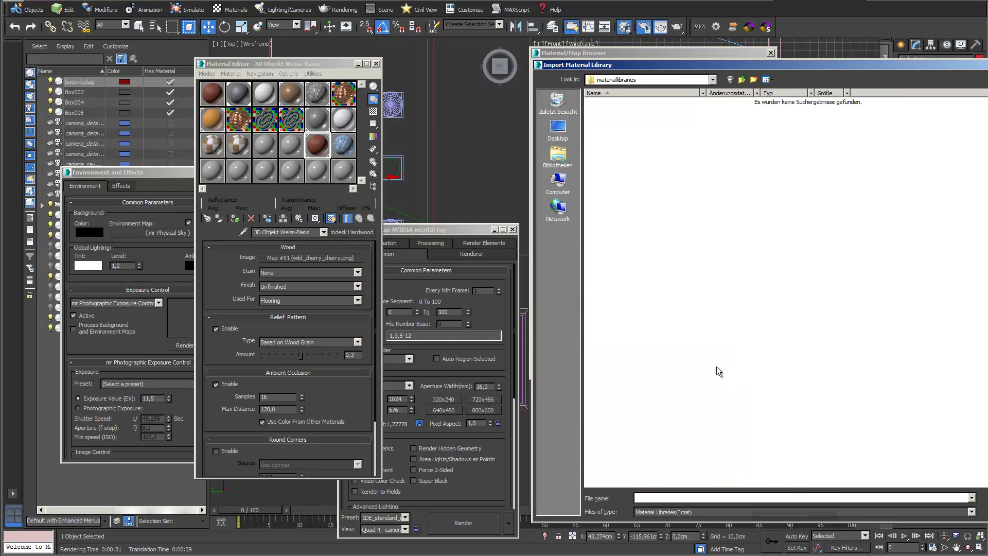
drag(774, 66, 671, 50)
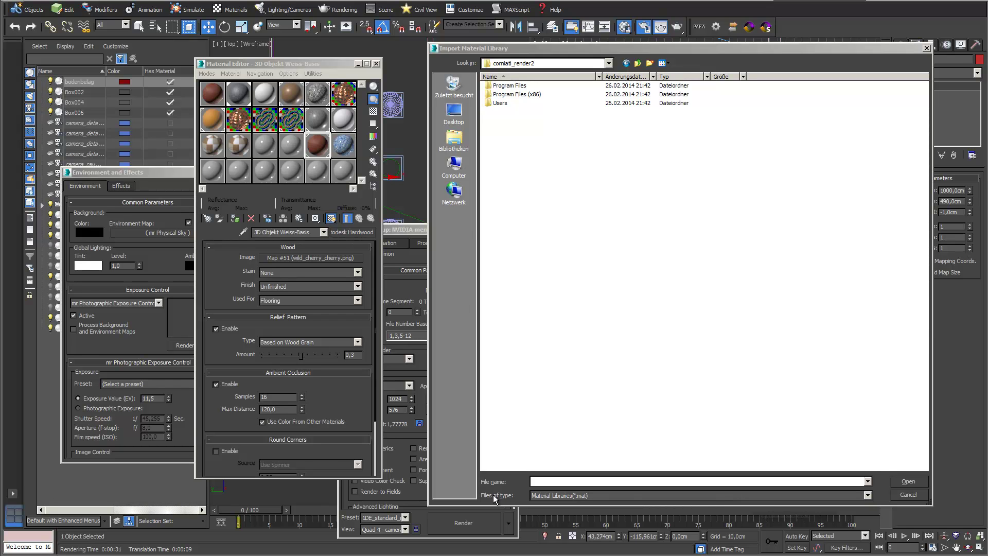
click(867, 496)
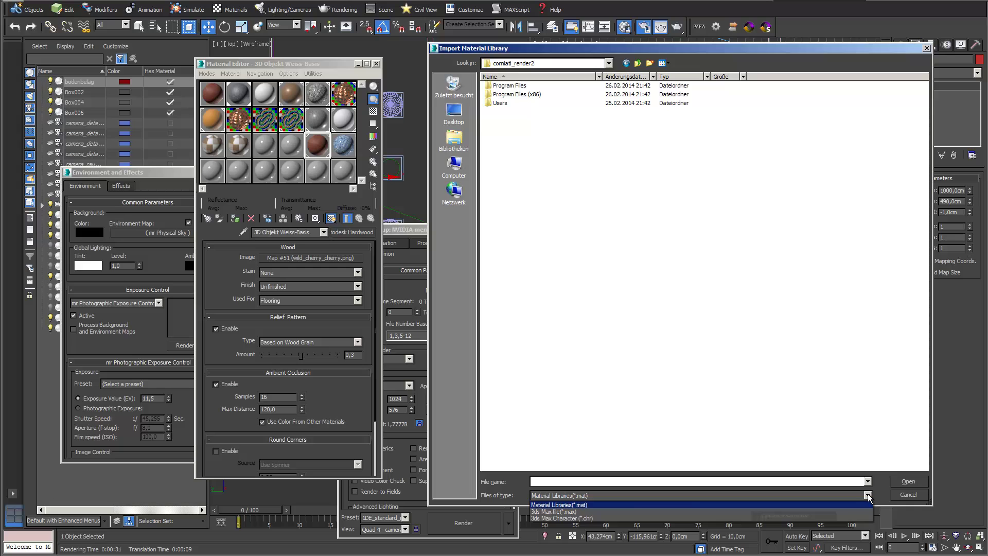
click(580, 512)
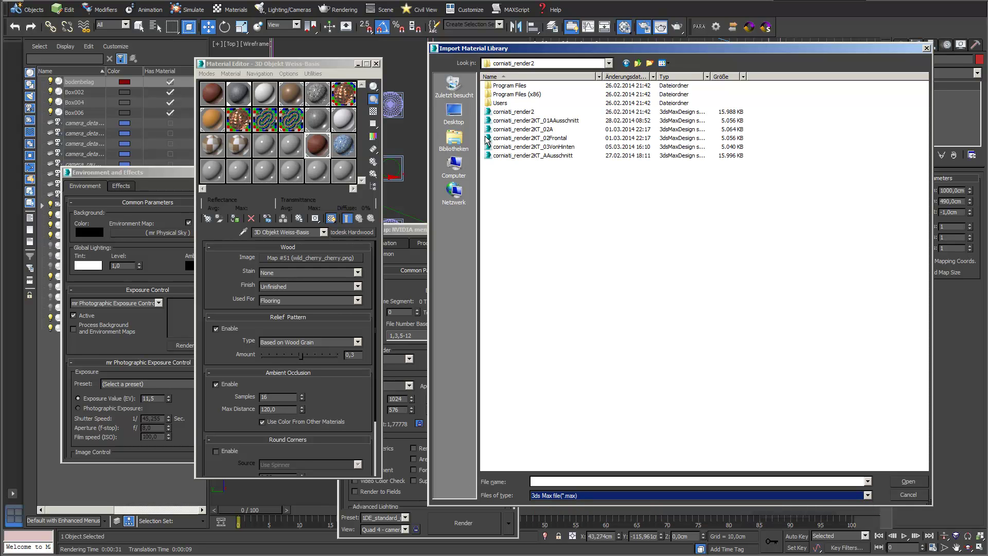
click(517, 150)
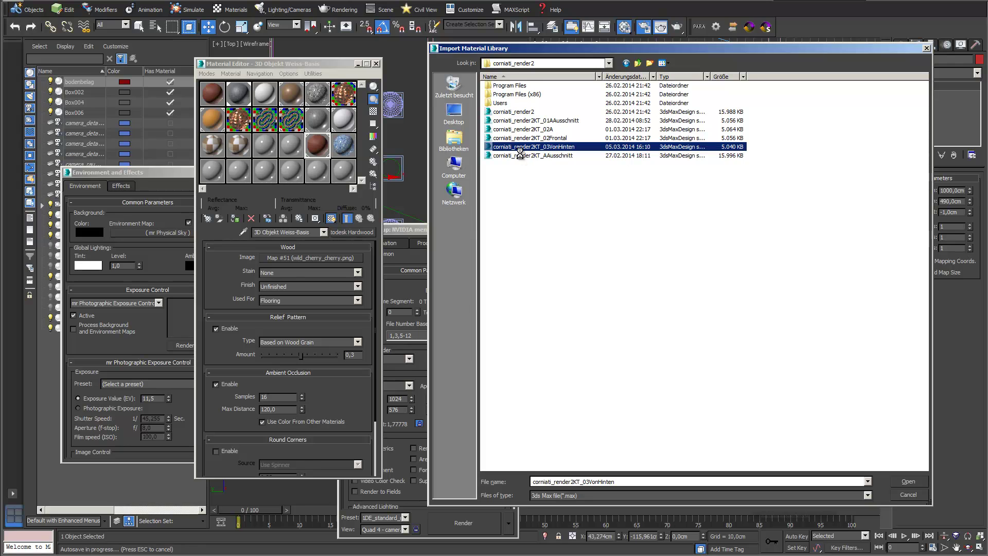
click(517, 157)
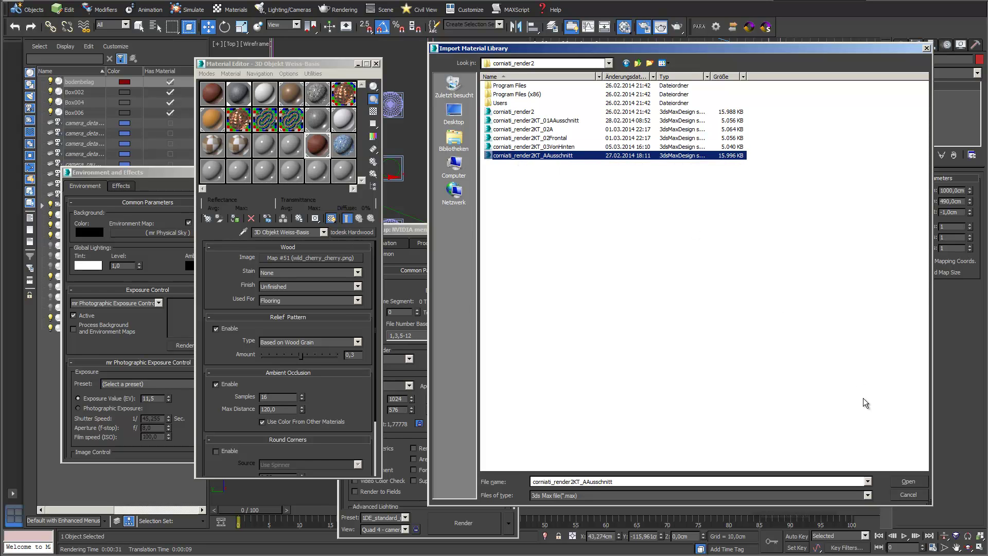
click(908, 482)
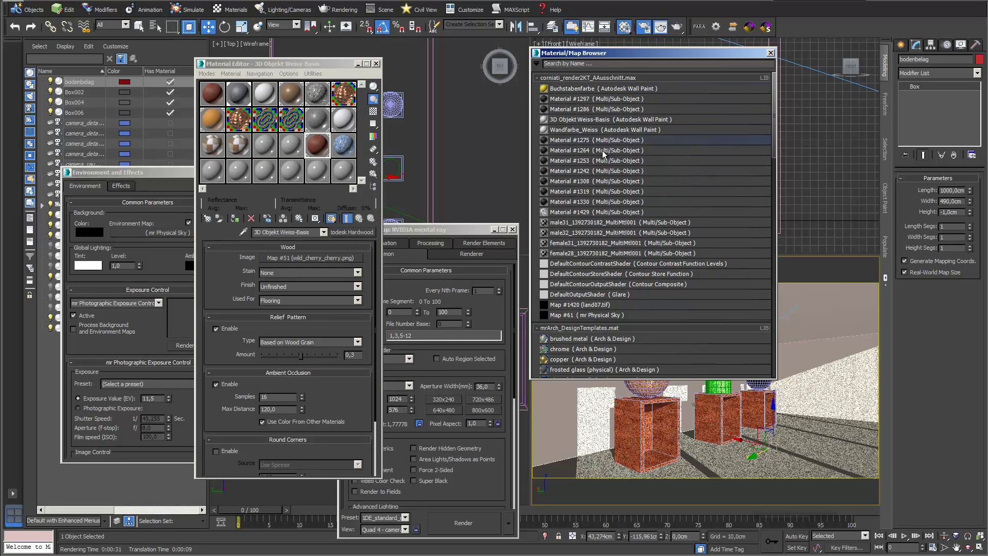
Select Buchstabenfarbe in the corniati_render2KT_AAusschnitt.max library, then close that library and the Material/Map Browser.
click(559, 89)
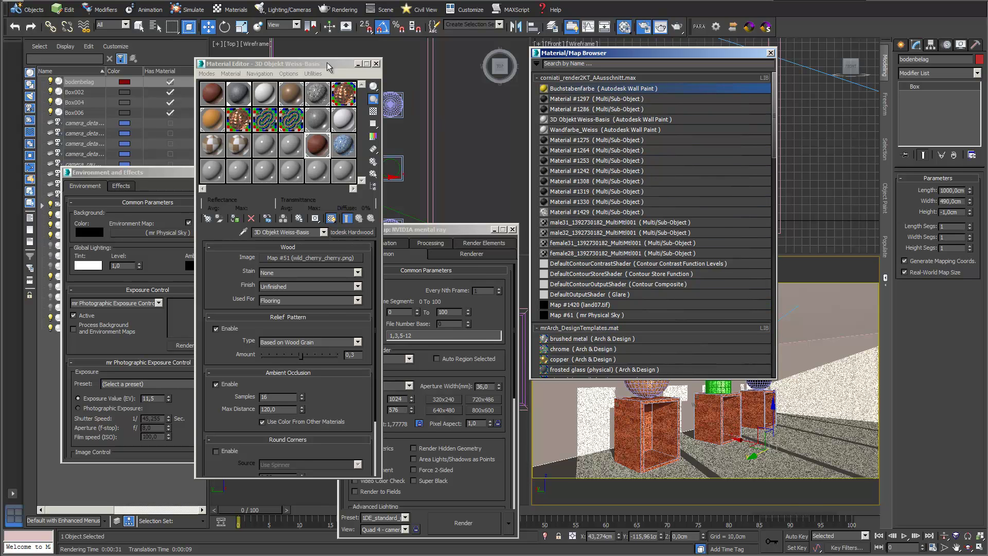
drag(591, 56, 563, 54)
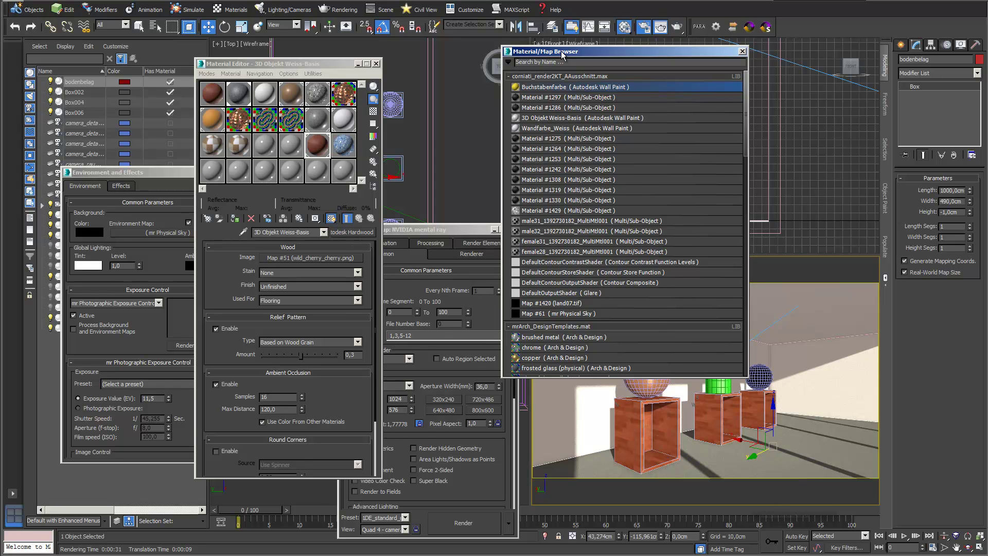
drag(563, 56, 518, 50)
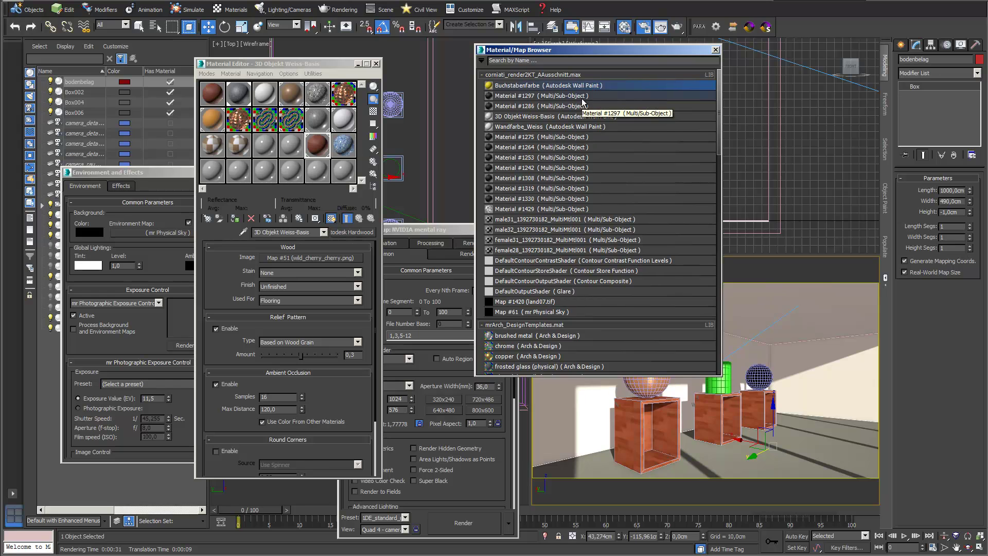
click(481, 60)
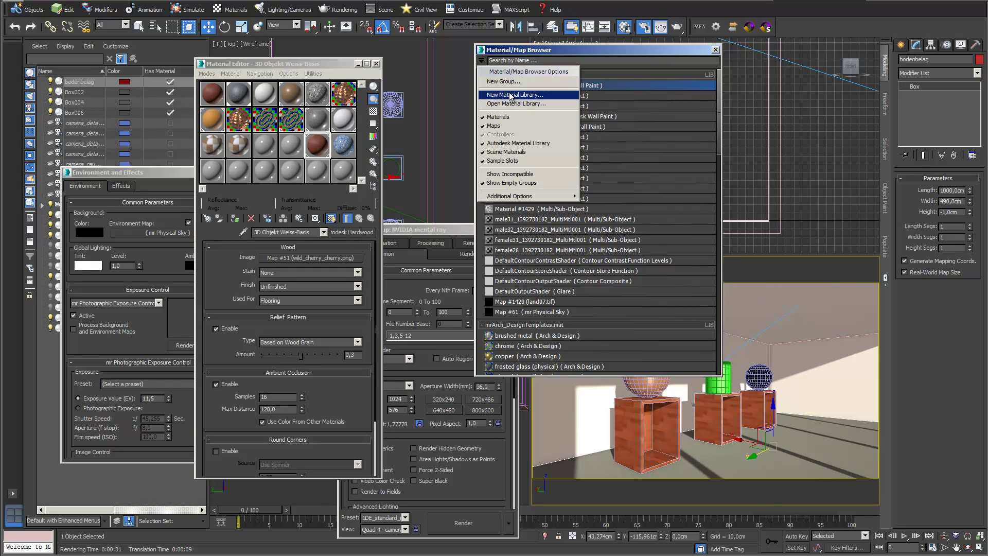
click(561, 57)
right_click(529, 76)
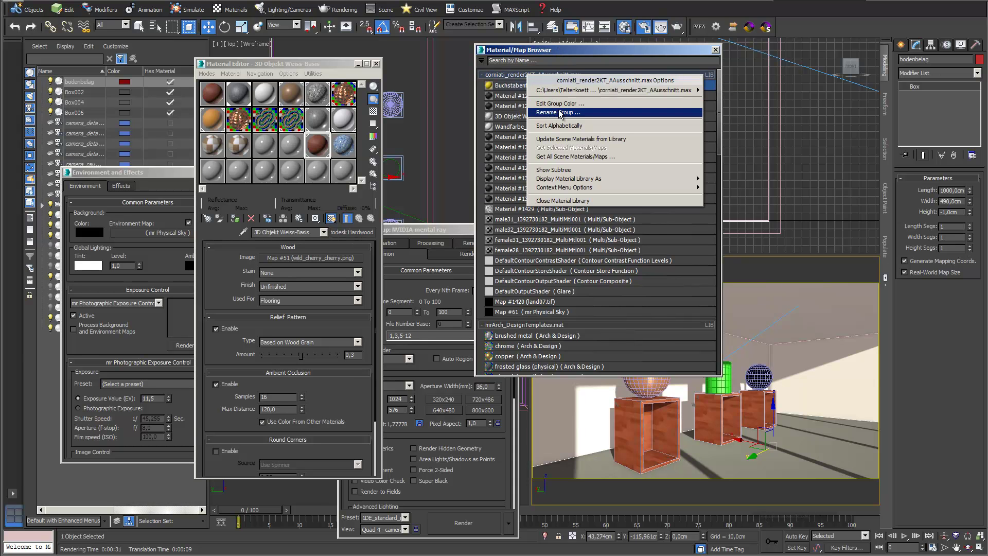
click(576, 201)
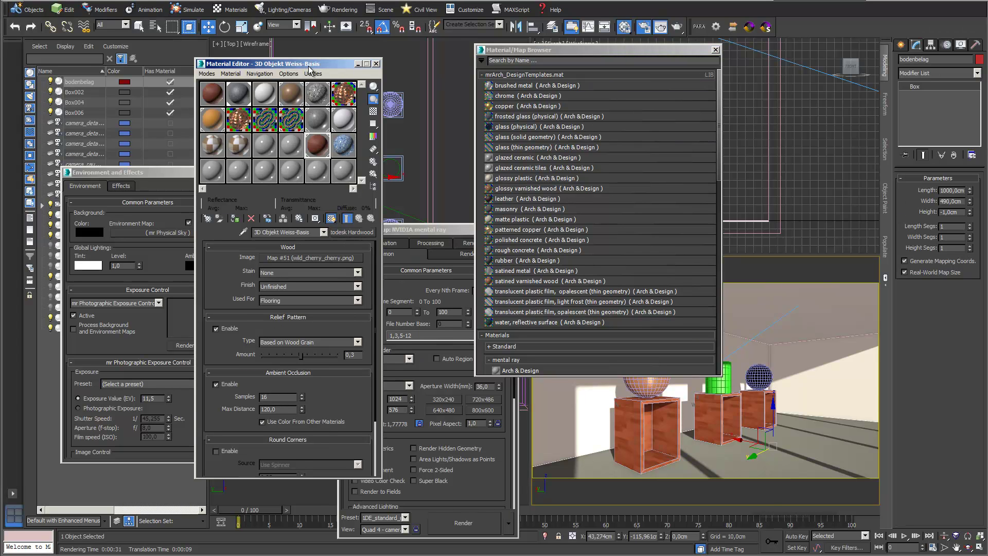
drag(310, 67, 305, 53)
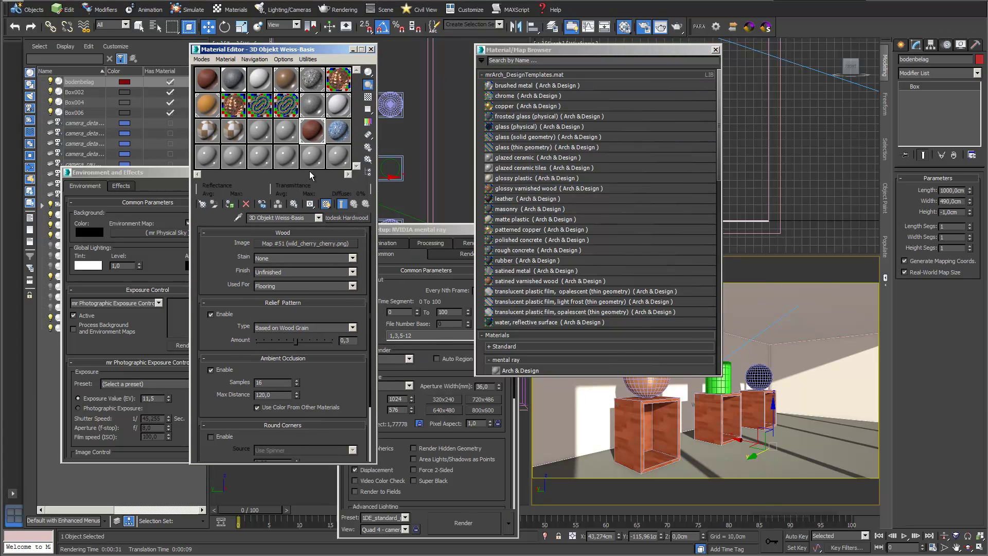
click(715, 50)
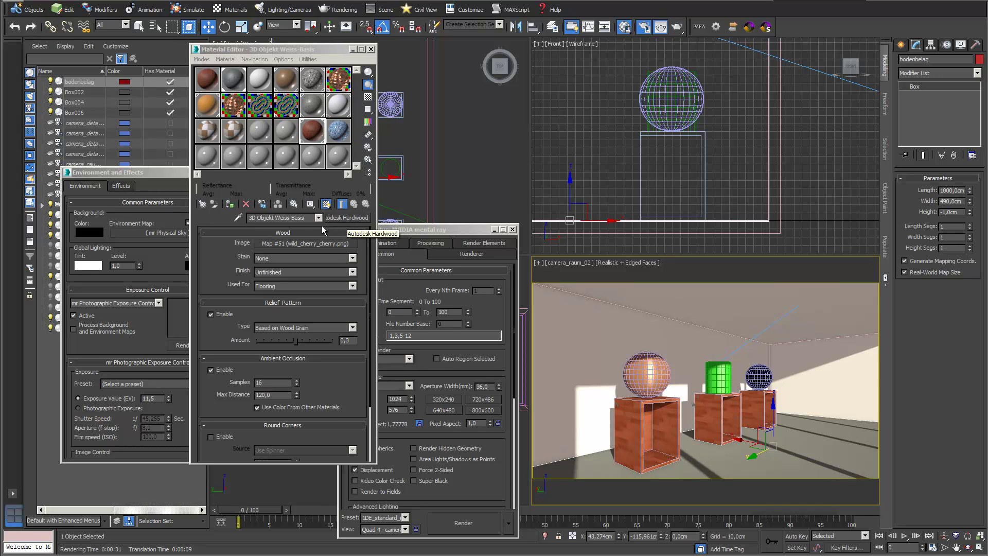
Examine the bitmap parameters of the wood image map in the 3D Objekt Weiss-Basis hardwood material.
click(218, 269)
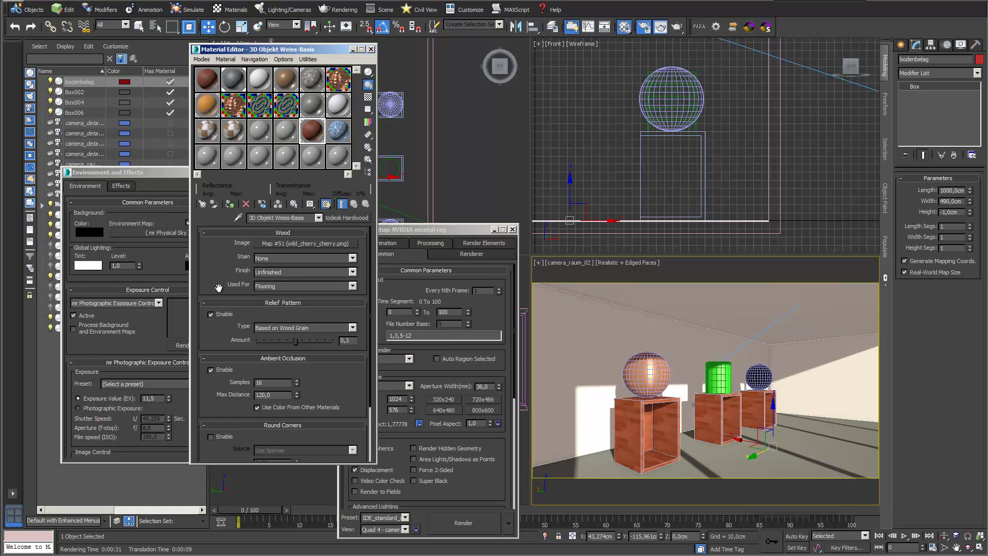
mouse_move(228, 286)
mouse_down()
mouse_move(244, 195)
mouse_move(240, 284)
mouse_up()
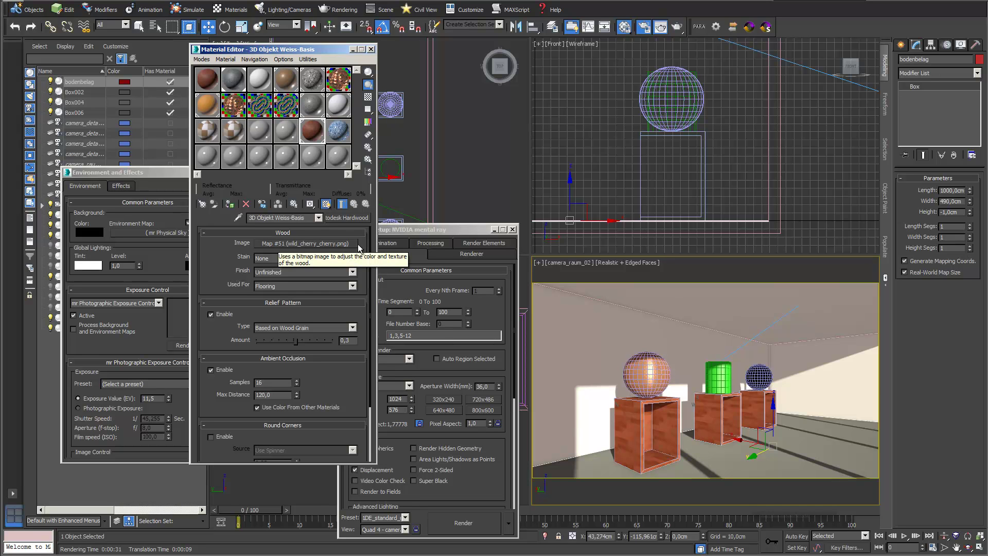
click(280, 245)
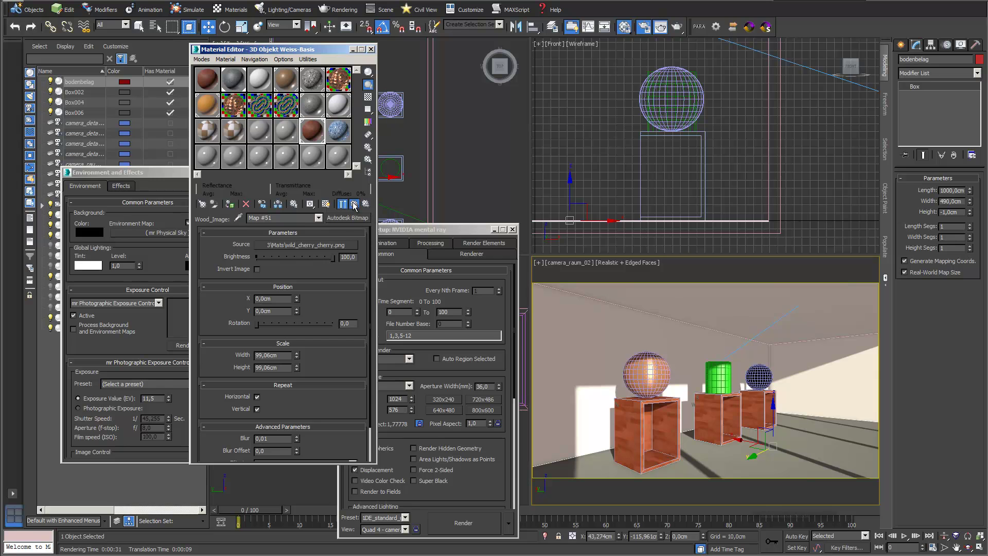
click(354, 205)
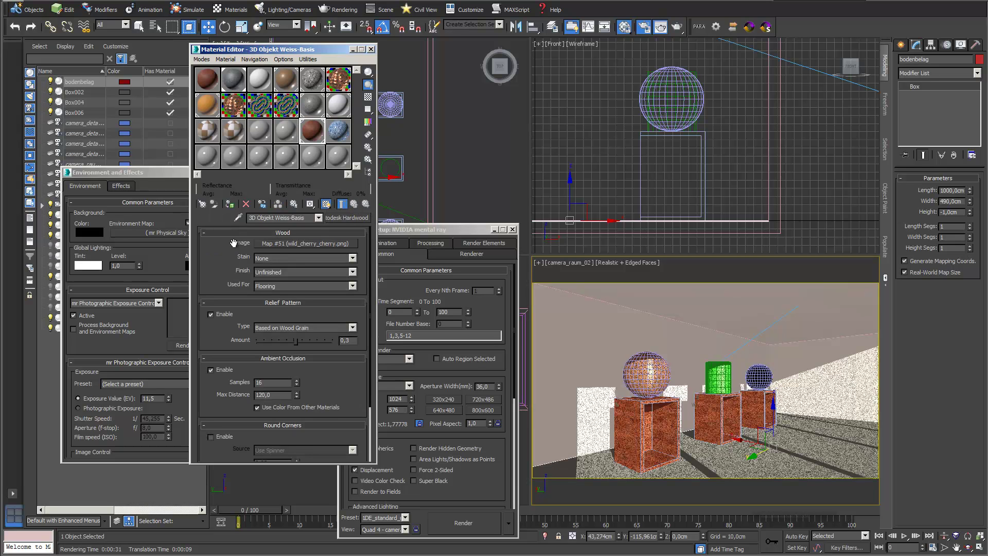
click(285, 244)
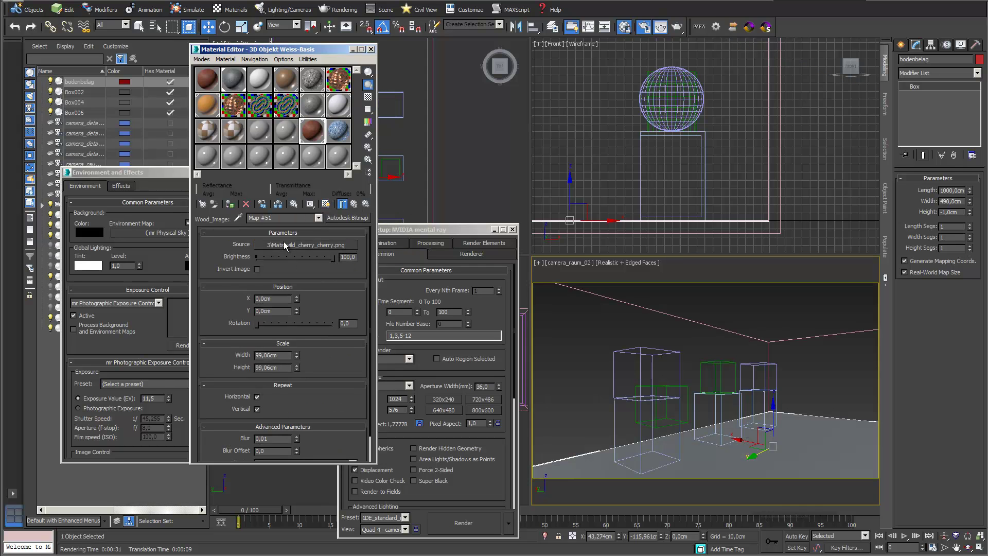
scroll(297, 271, down, 2)
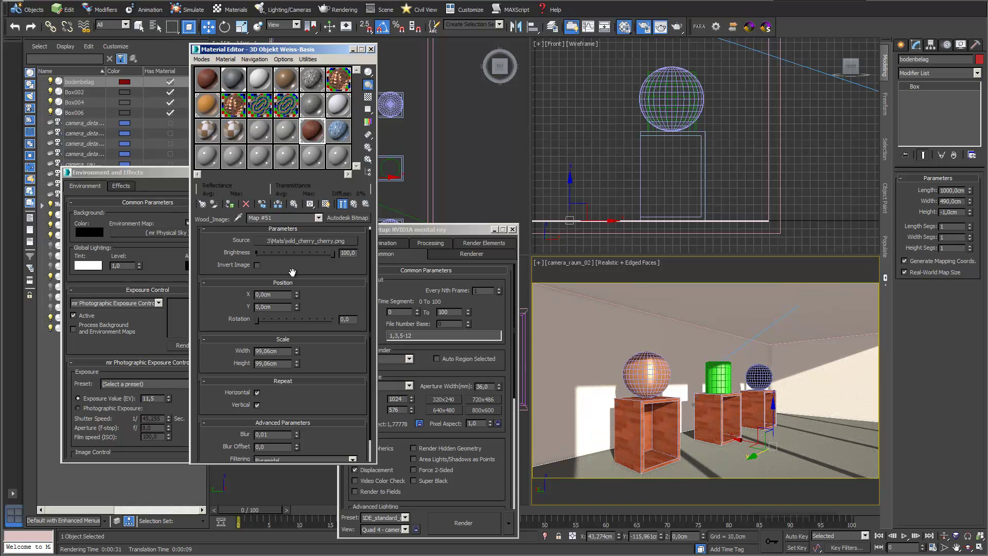
Try to load image 148 from the Mats folder as the wood image map's source, with the Sequence option on.
click(282, 245)
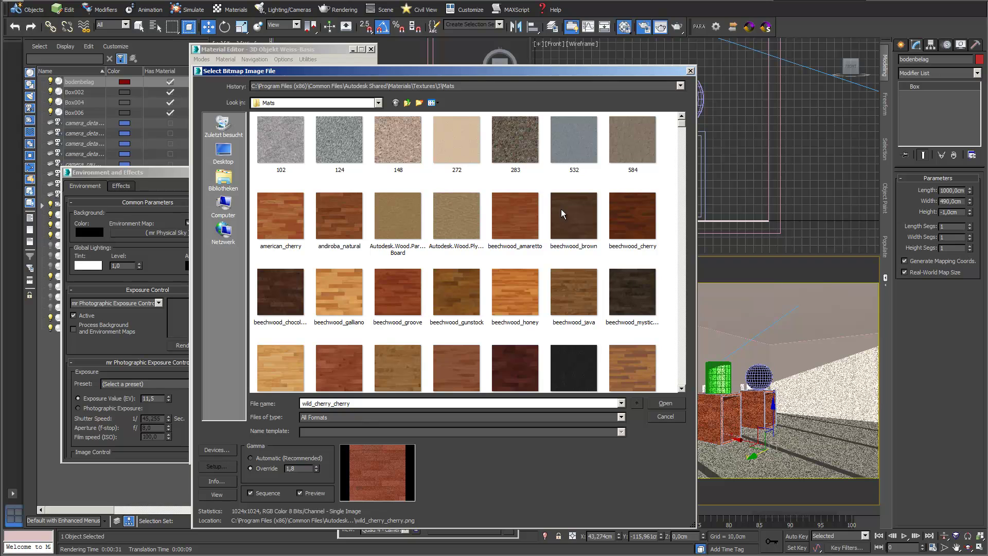
click(394, 136)
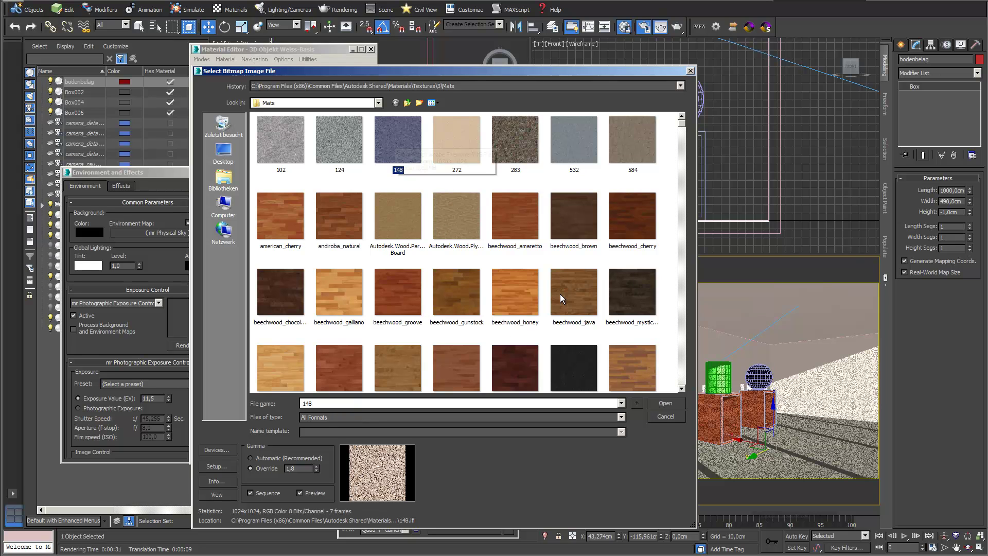
click(665, 402)
click(474, 342)
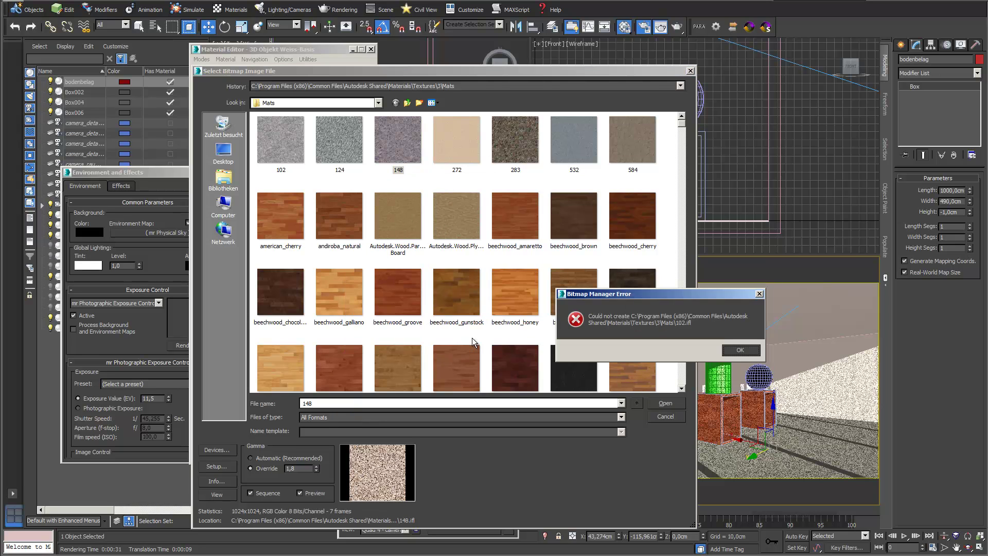
click(740, 349)
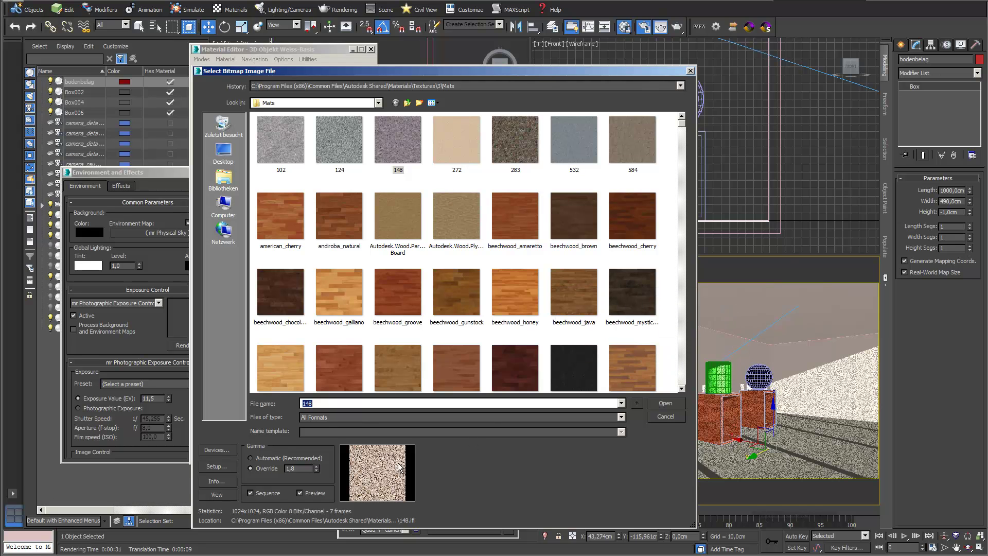
Turn off the Sequence option and load image 124 from the Mats folder as the wood map's source bitmap.
click(251, 493)
click(339, 366)
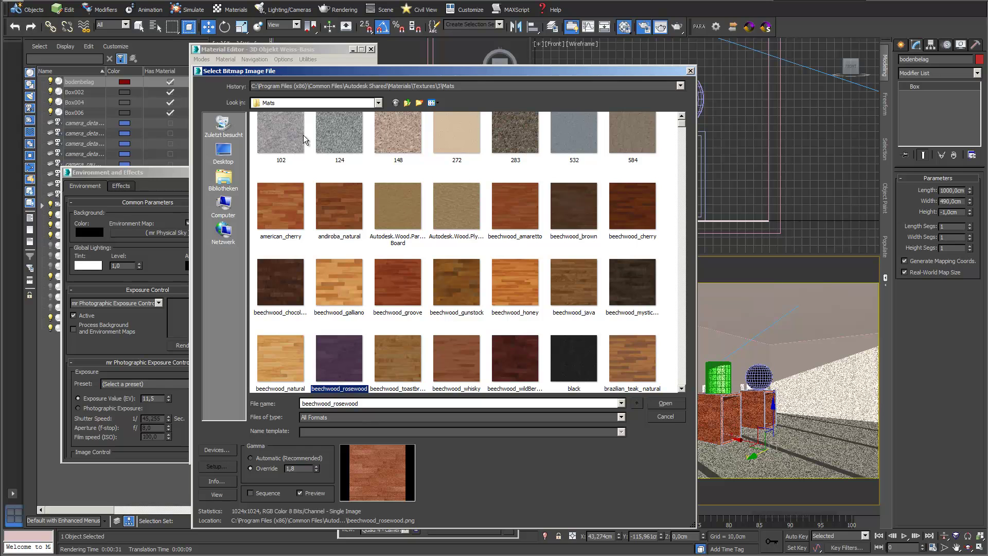
click(326, 138)
click(666, 402)
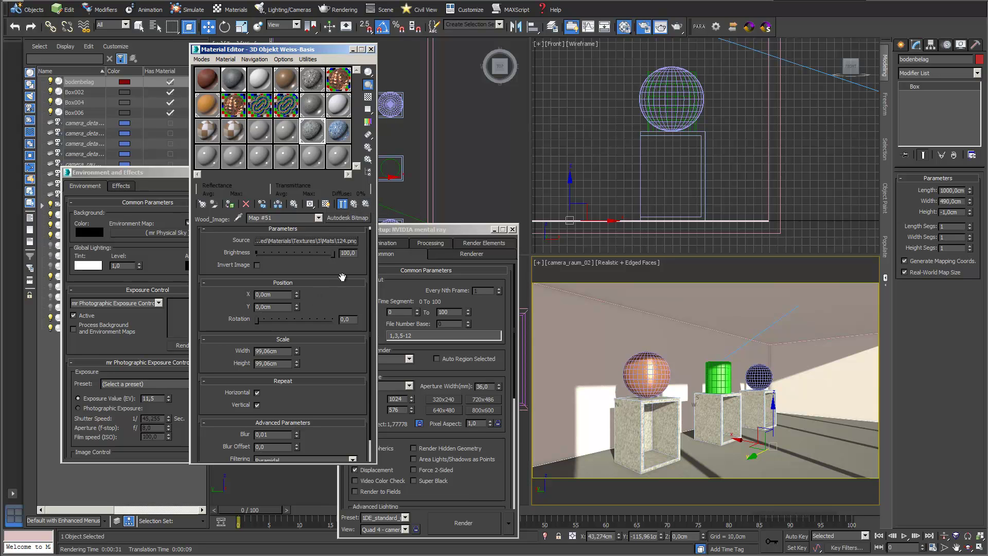
View the neighbouring relief pattern map, return to the parent hardwood material and examine its wood, relief and ambient occlusion settings.
click(365, 204)
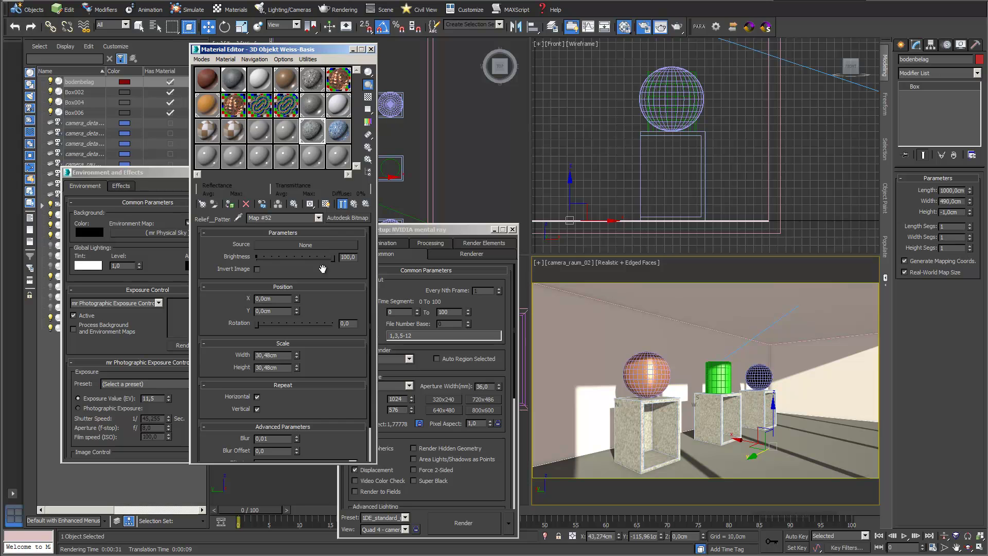
click(354, 205)
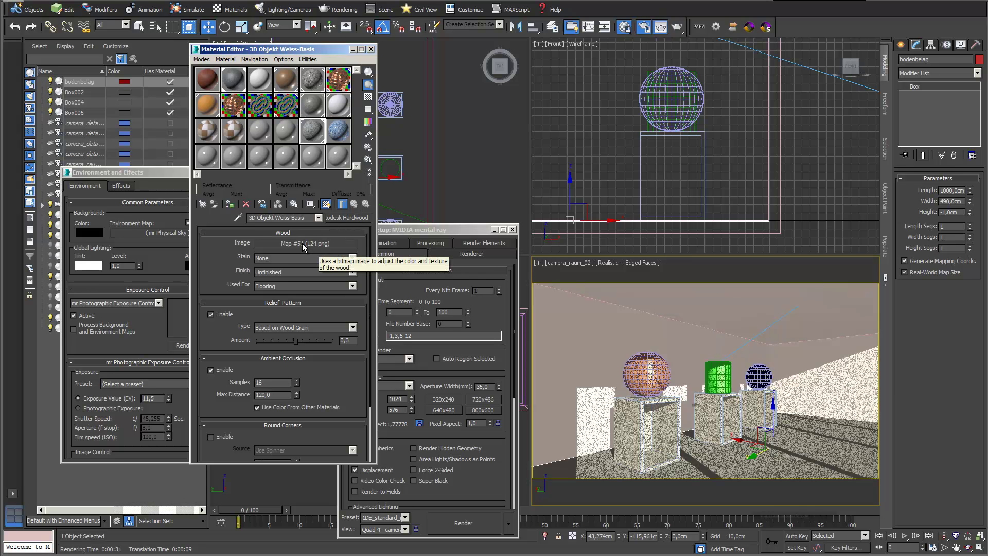
scroll(357, 378, down, 3)
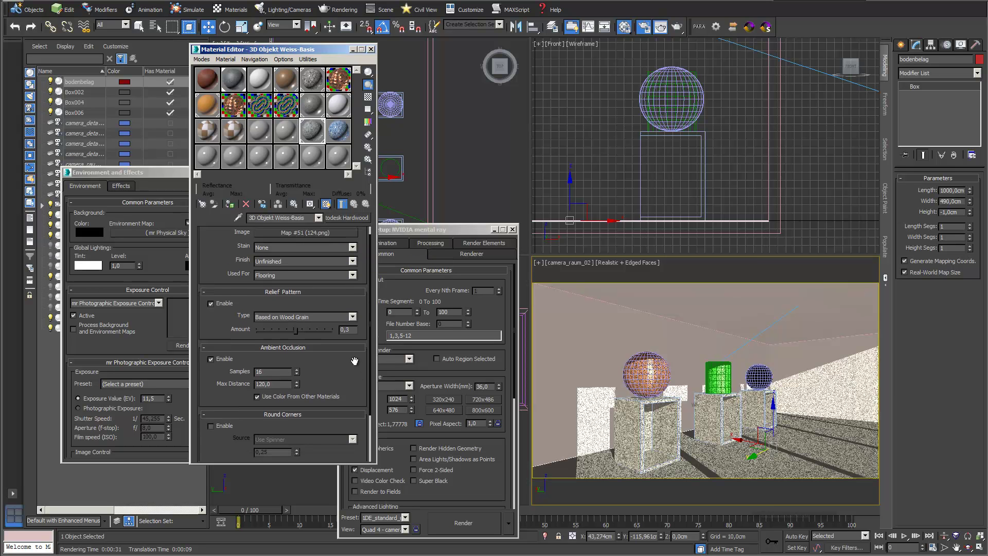
scroll(342, 389, up, 3)
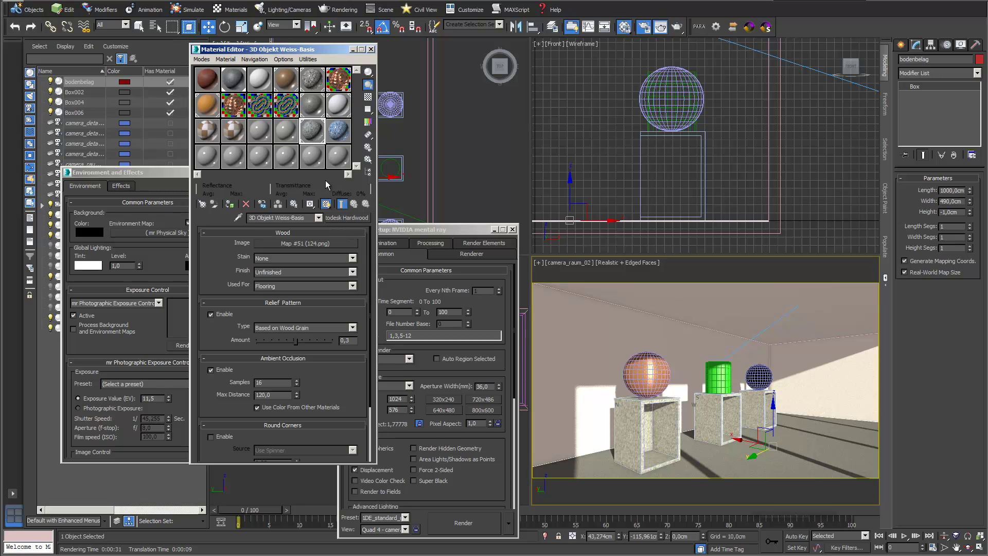
mouse_move(231, 272)
mouse_down()
mouse_move(232, 233)
mouse_move(227, 284)
mouse_up()
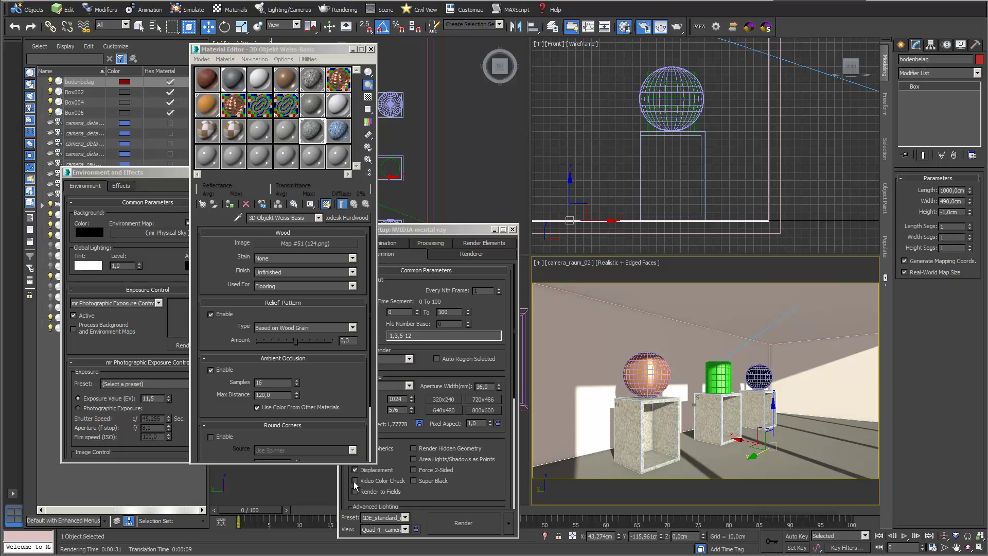
drag(329, 49, 323, 49)
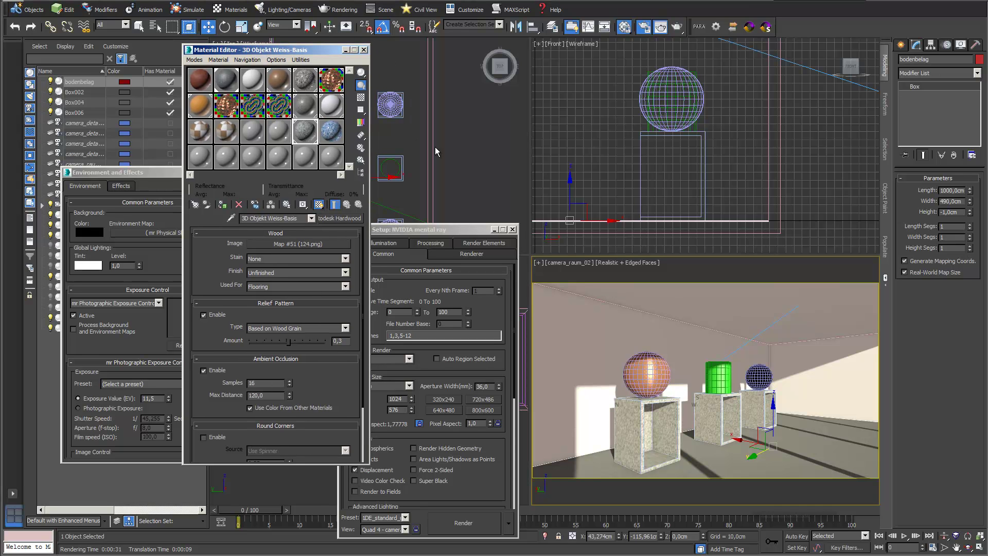